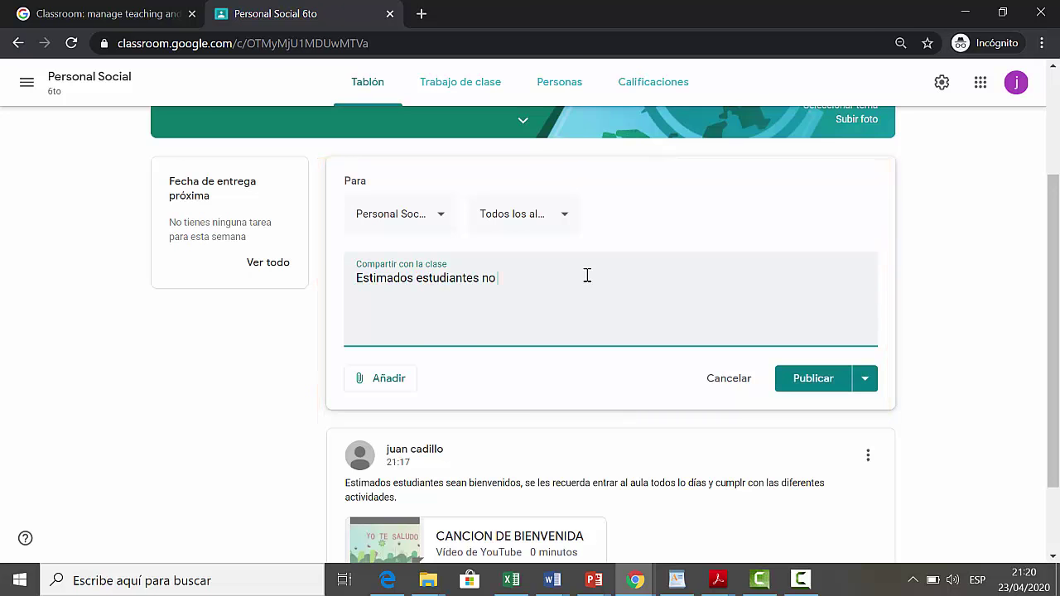
Complete the class announcement so it reads "Estimados estudiantes no olviden revisar sus apuntes del curso sobre la imigración para el examen mensual".
{"action": "type", "text": "olviden revisar sus apuntes del"}
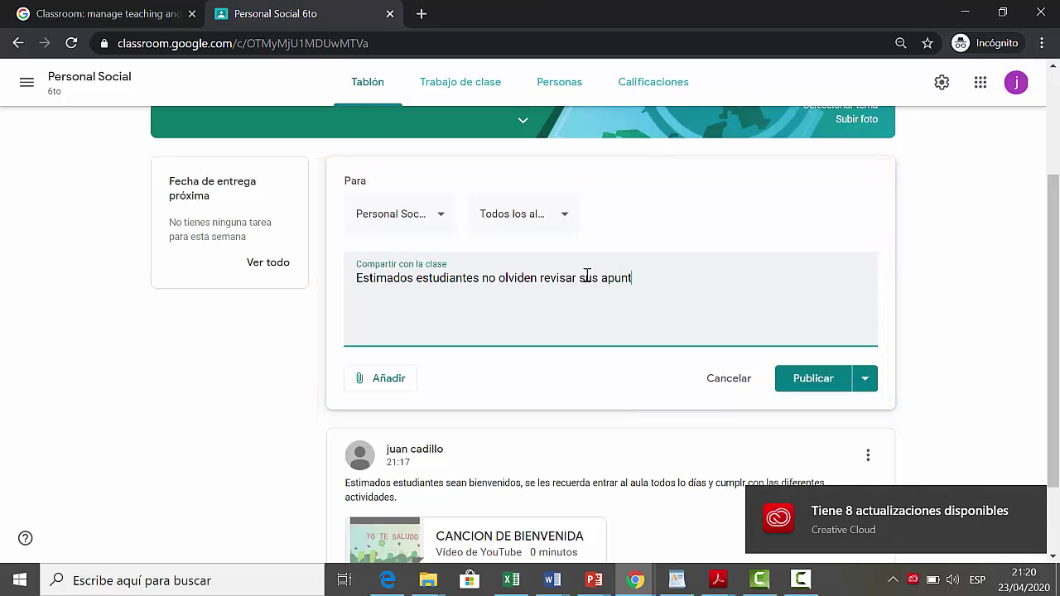
{"action": "type", "text": " curso sobre la imigración"}
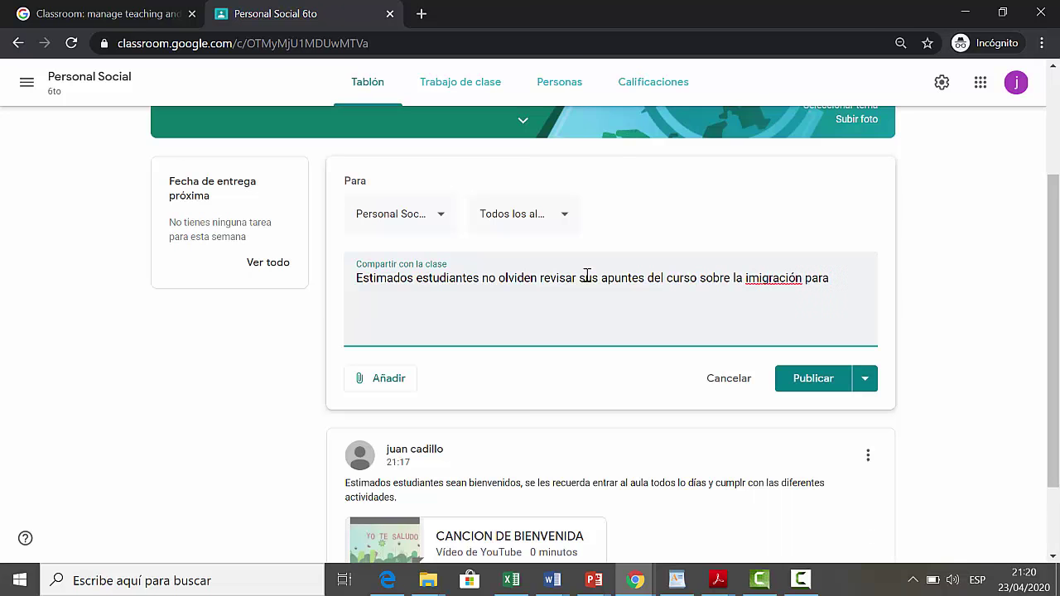
{"action": "right_click", "coordinate": [774, 279]}
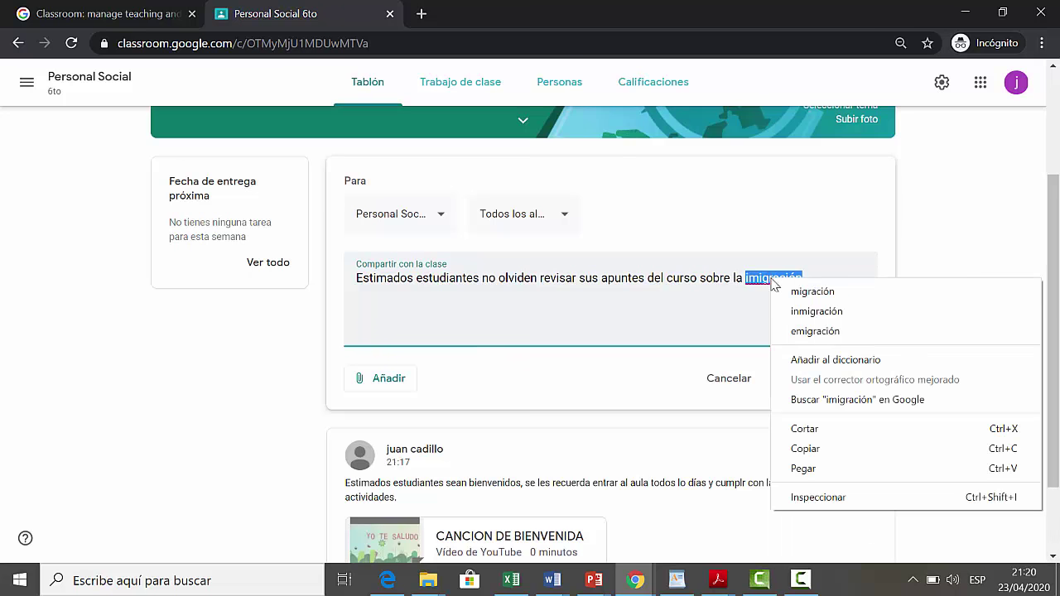
{"action": "left_click", "coordinate": [735, 319]}
{"action": "type", "text": "para el examen mensual"}
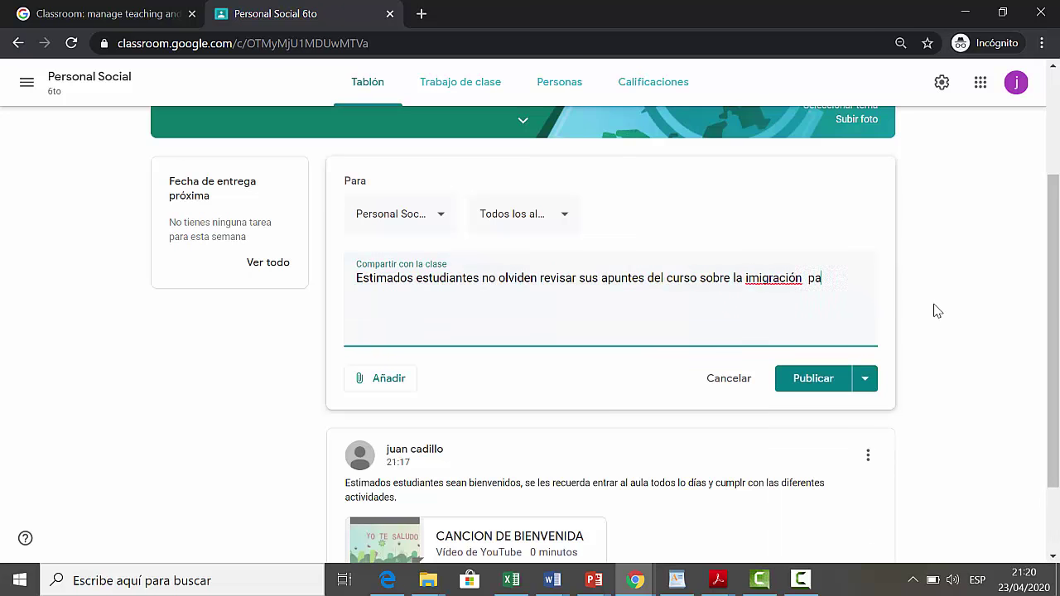
Schedule the announcement for publication on 2 May 2020 at 8:00.
{"action": "left_click", "coordinate": [862, 381]}
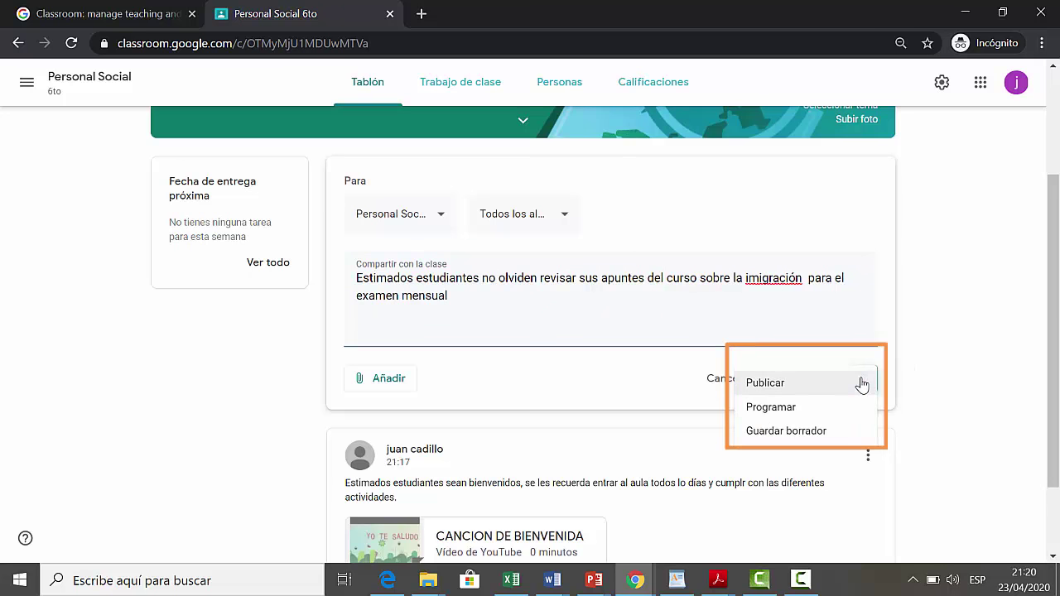
{"action": "left_click", "coordinate": [787, 408]}
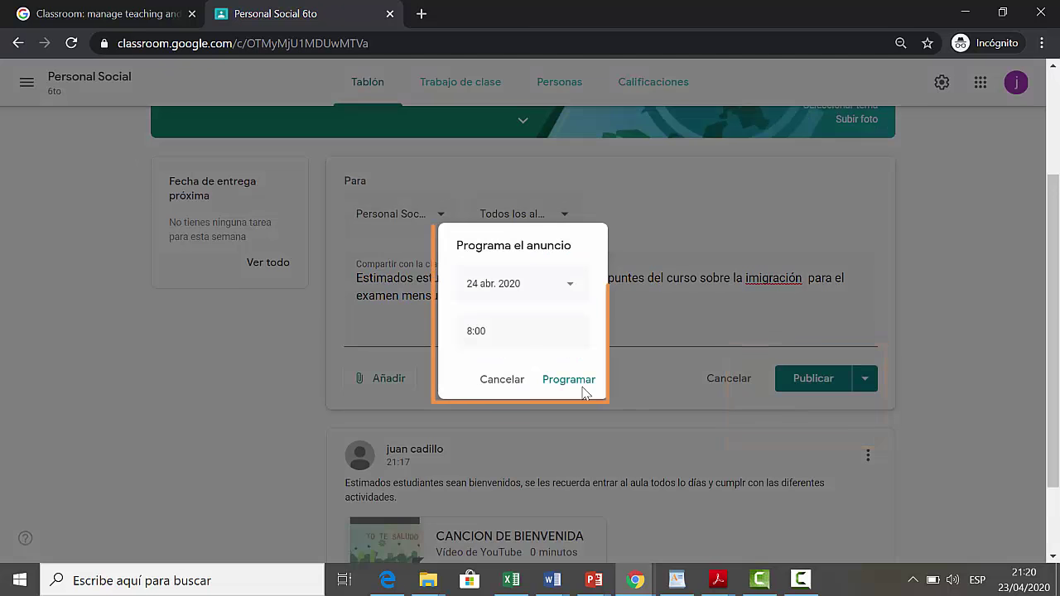
{"action": "left_click", "coordinate": [580, 288]}
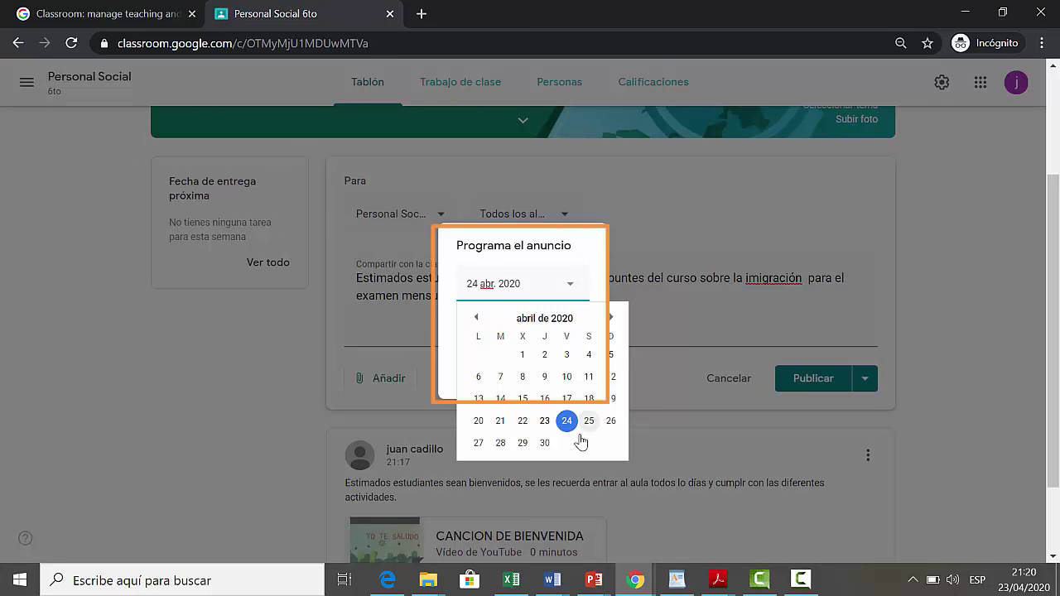
{"action": "left_click", "coordinate": [612, 317]}
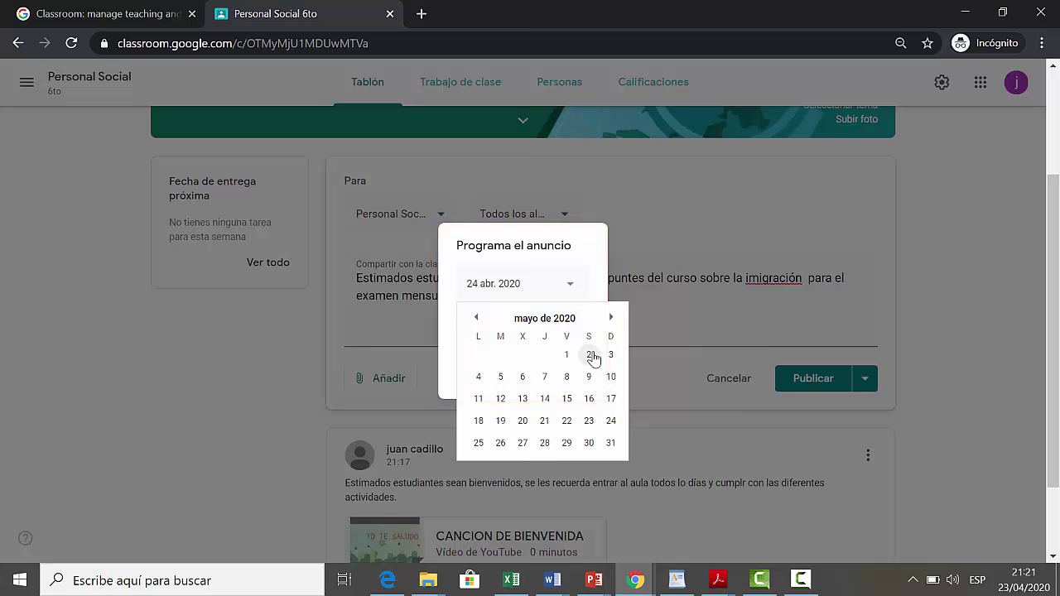
{"action": "left_click", "coordinate": [590, 355]}
{"action": "left_click", "coordinate": [563, 380]}
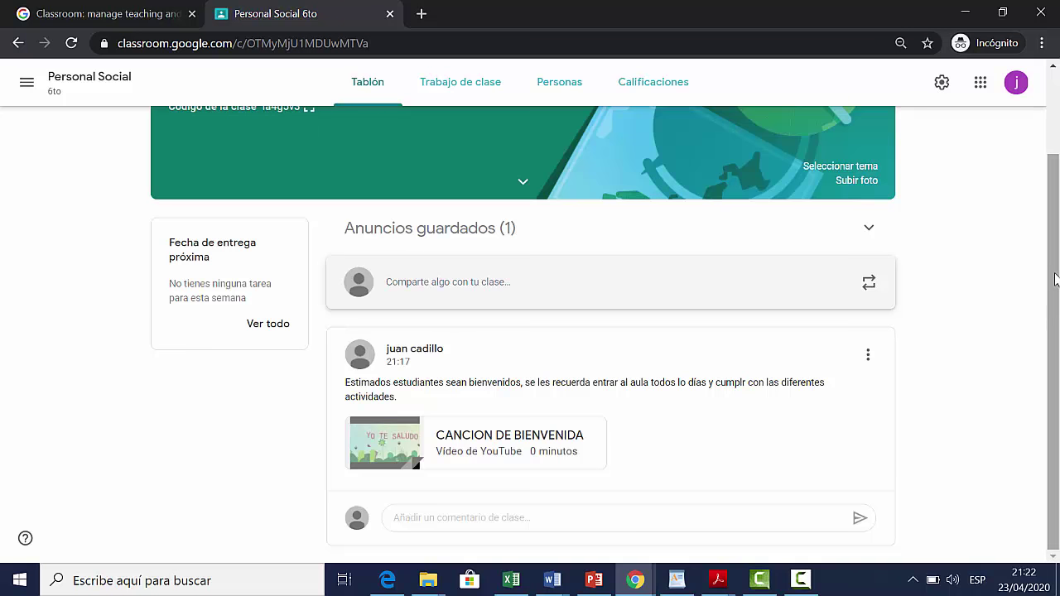
Add a classwork topic named "SESION 1. La democracia en el Perú y en mi escuela".
{"action": "scroll", "coordinate": [1045, 298], "scroll_direction": "up", "scroll_amount": 2}
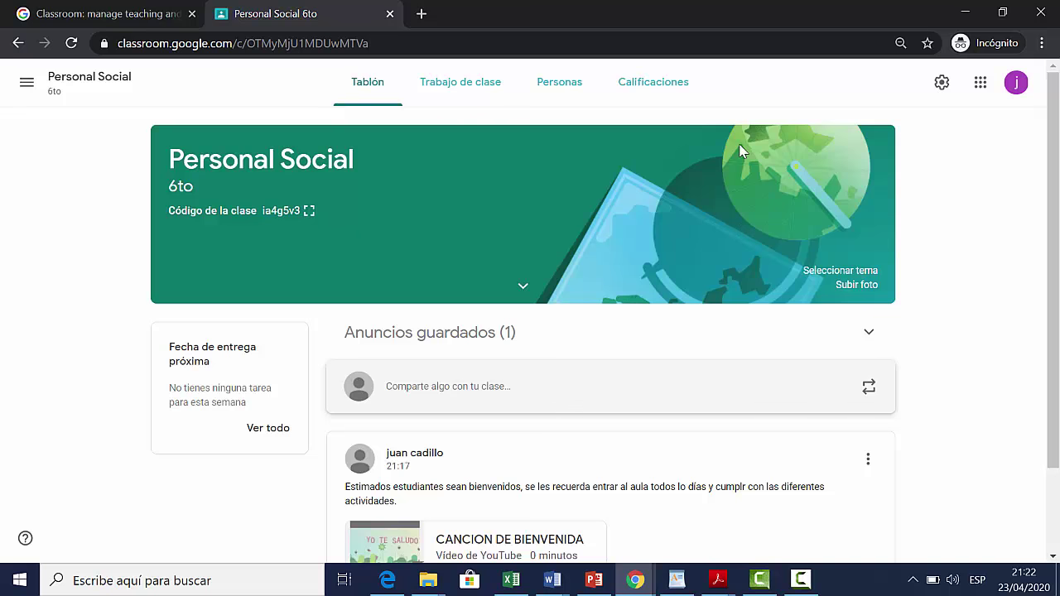
{"action": "left_click", "coordinate": [478, 88]}
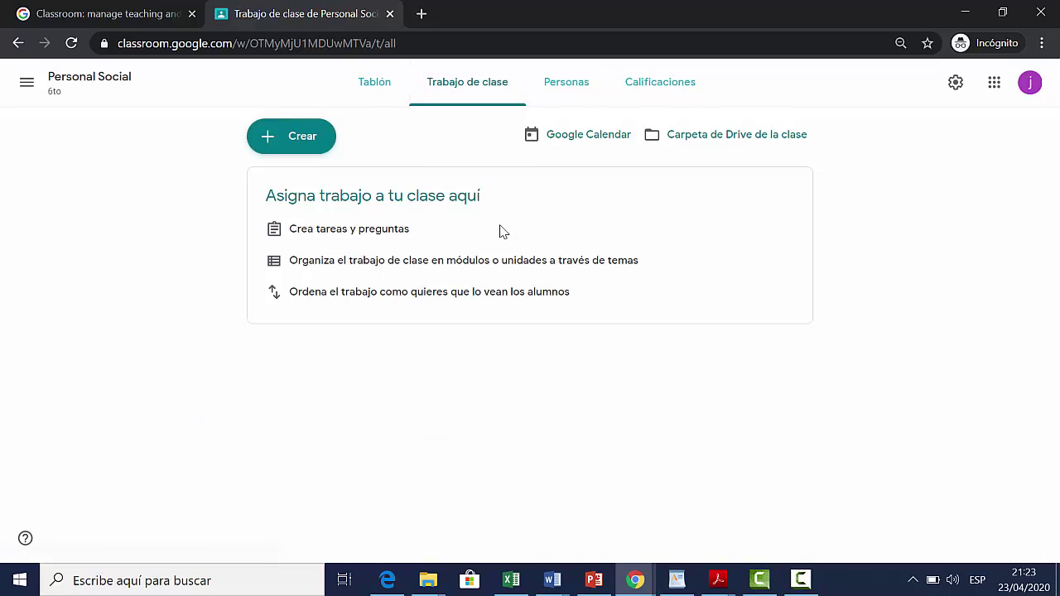
{"action": "left_click", "coordinate": [312, 142]}
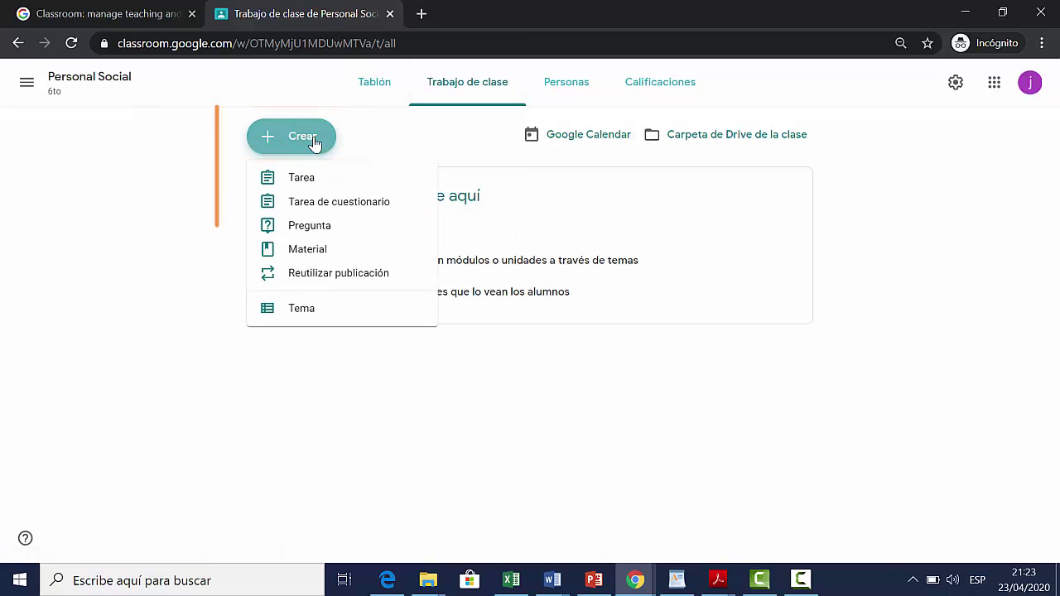
{"action": "left_click", "coordinate": [326, 316]}
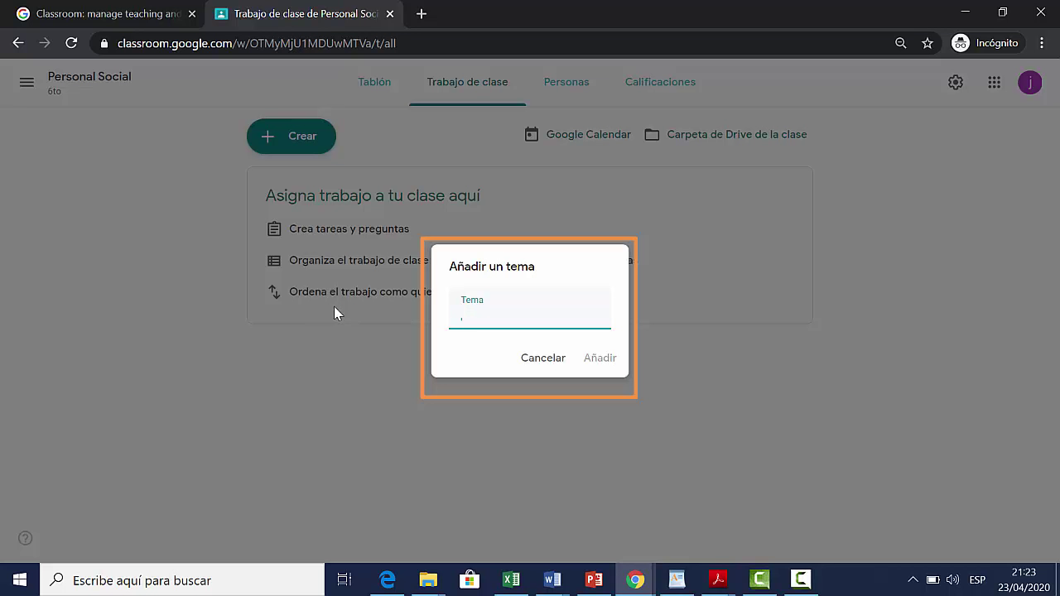
{"action": "type", "text": "SESION 1. La demo"}
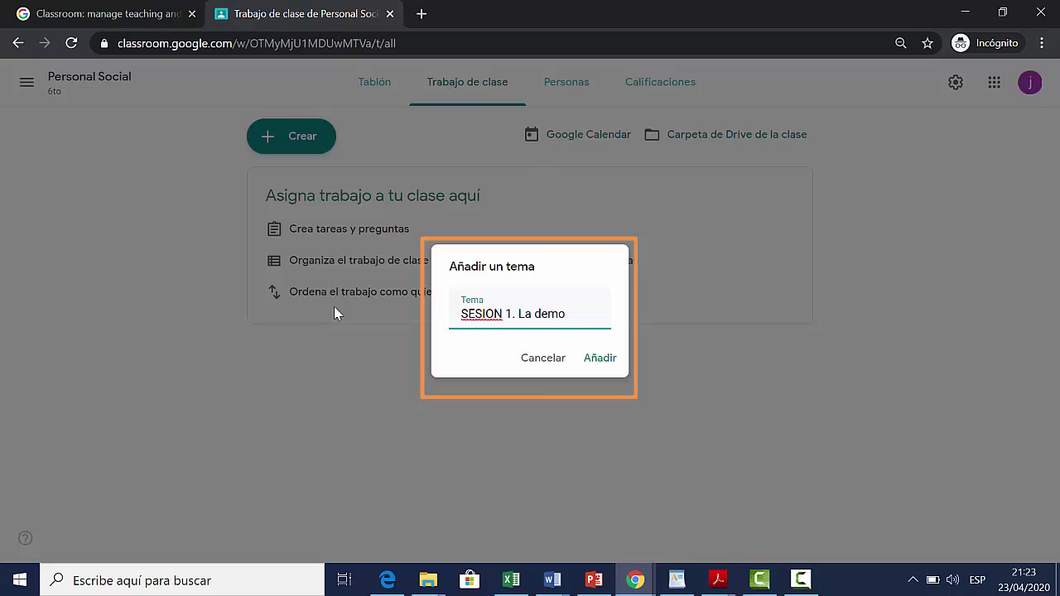
{"action": "type", "text": "cracia en el Pe"}
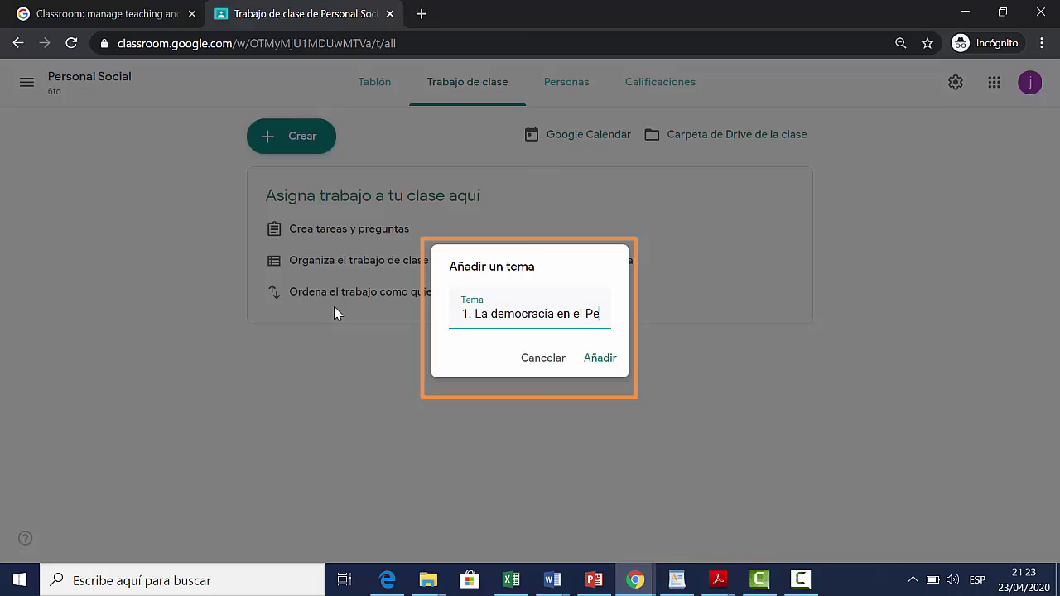
{"action": "type", "text": "rú y en mi escuela"}
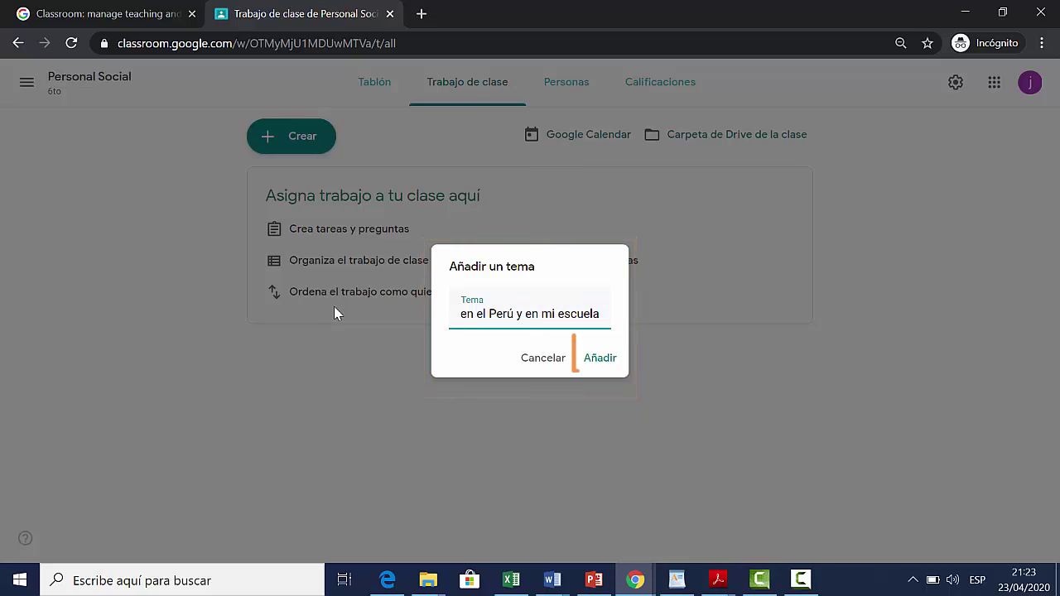
{"action": "left_click", "coordinate": [604, 361]}
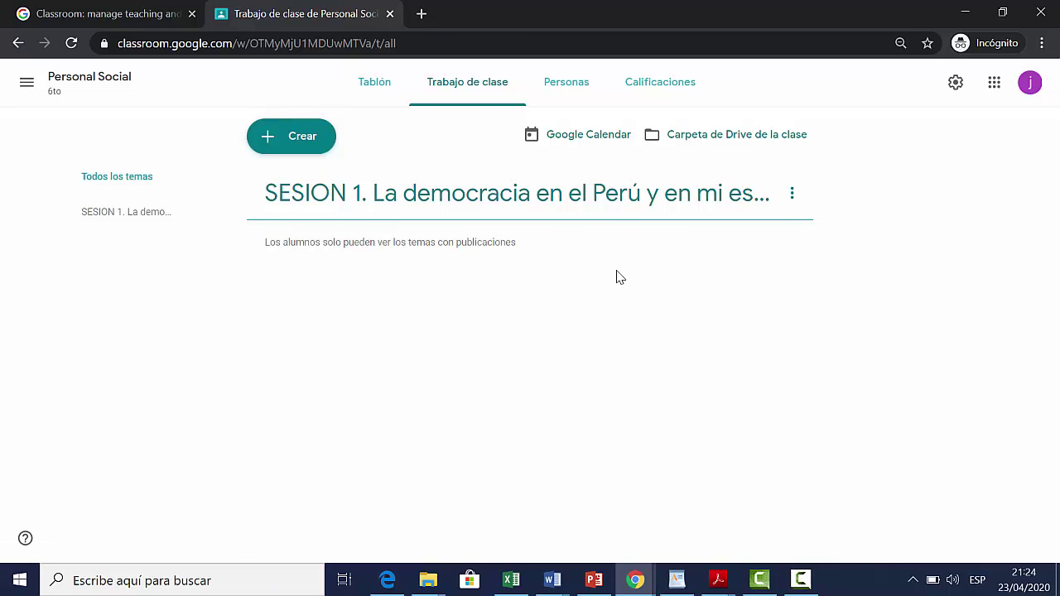
Add a topic named "Actuar 1" and place the SESION 1 topic above it.
{"action": "left_click", "coordinate": [296, 139]}
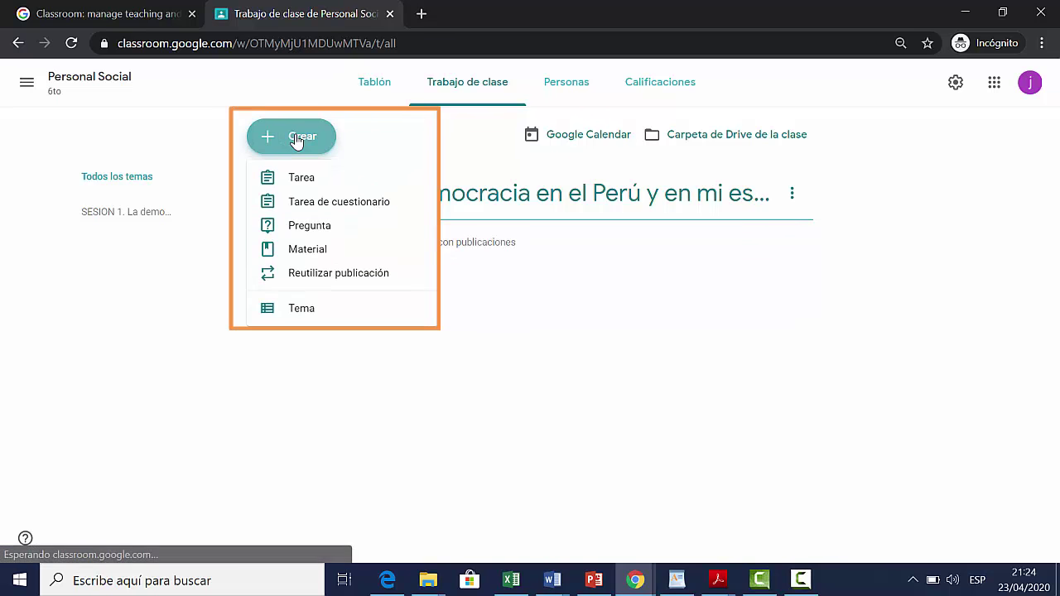
{"action": "left_click", "coordinate": [334, 313]}
{"action": "type", "text": "Actuar 1"}
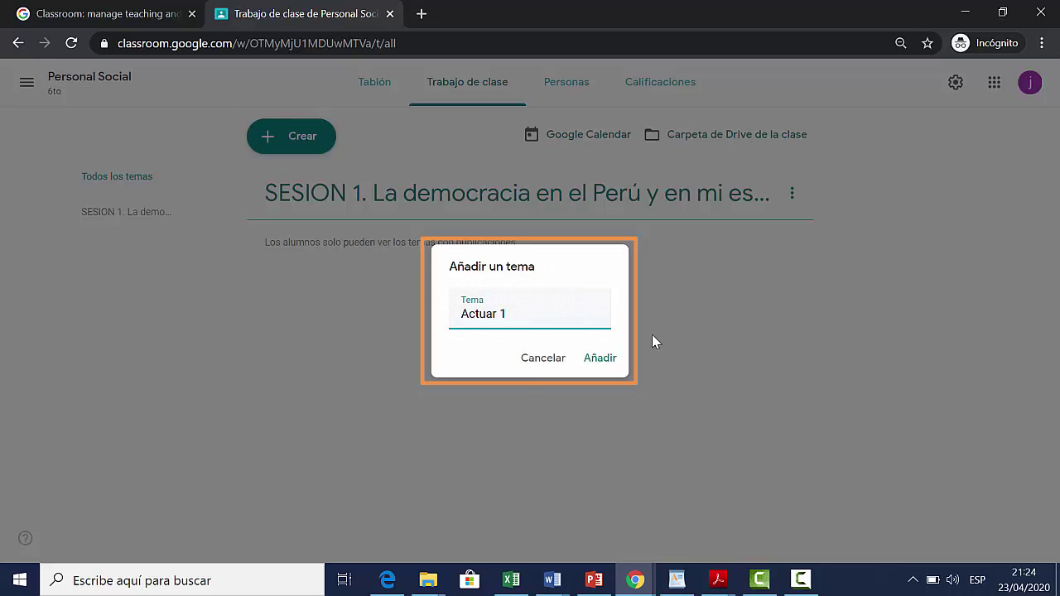
{"action": "left_click", "coordinate": [602, 359]}
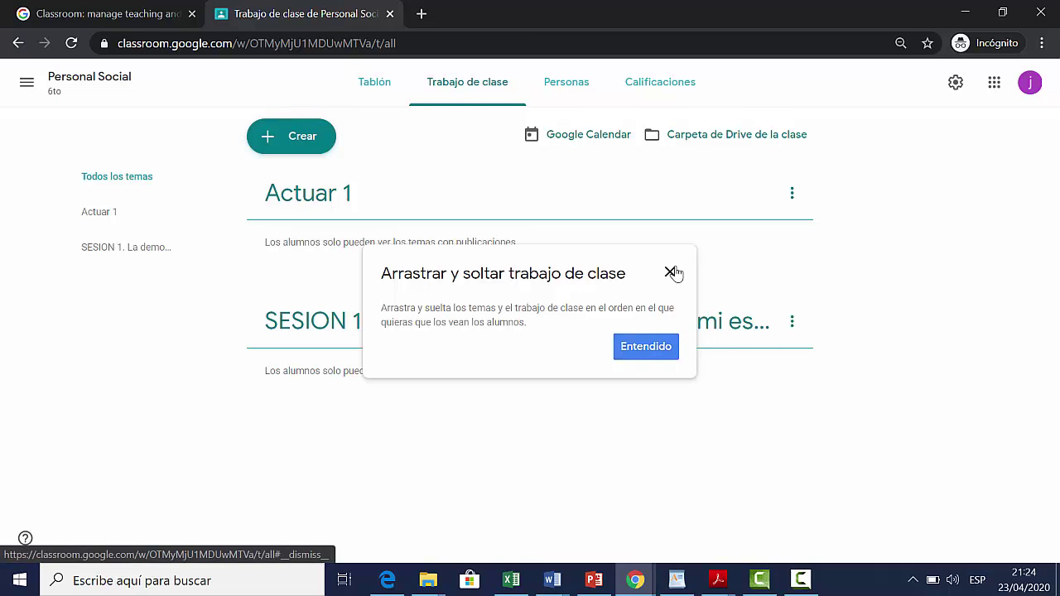
{"action": "left_click", "coordinate": [642, 345]}
{"action": "left_click_drag", "start_coordinate": [577, 334], "coordinate": [599, 245]}
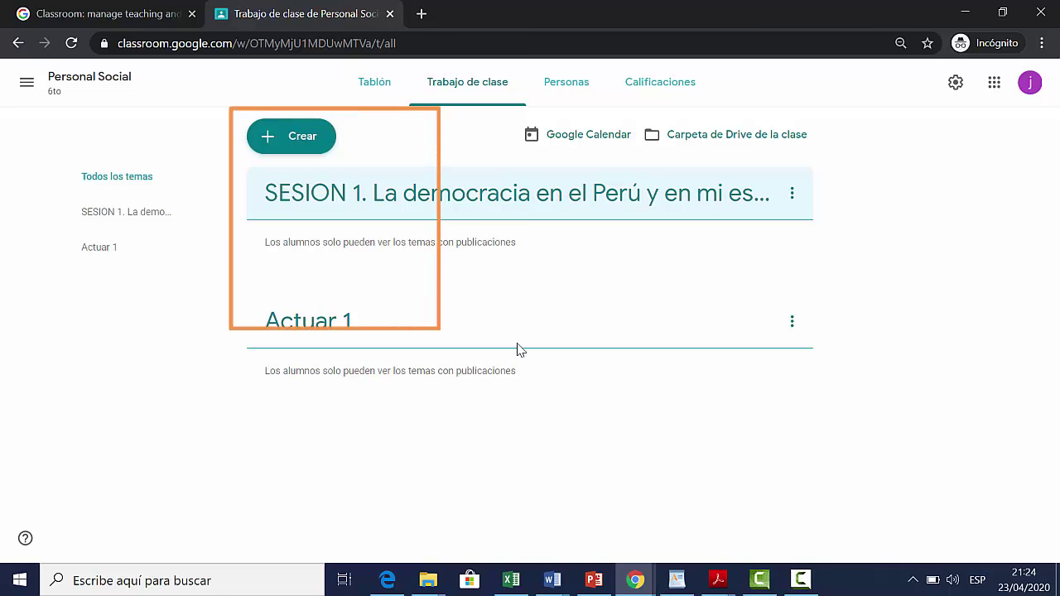
Add a topic named "Reflexionar 1" and move it below Actuar 1.
{"action": "left_click", "coordinate": [298, 133]}
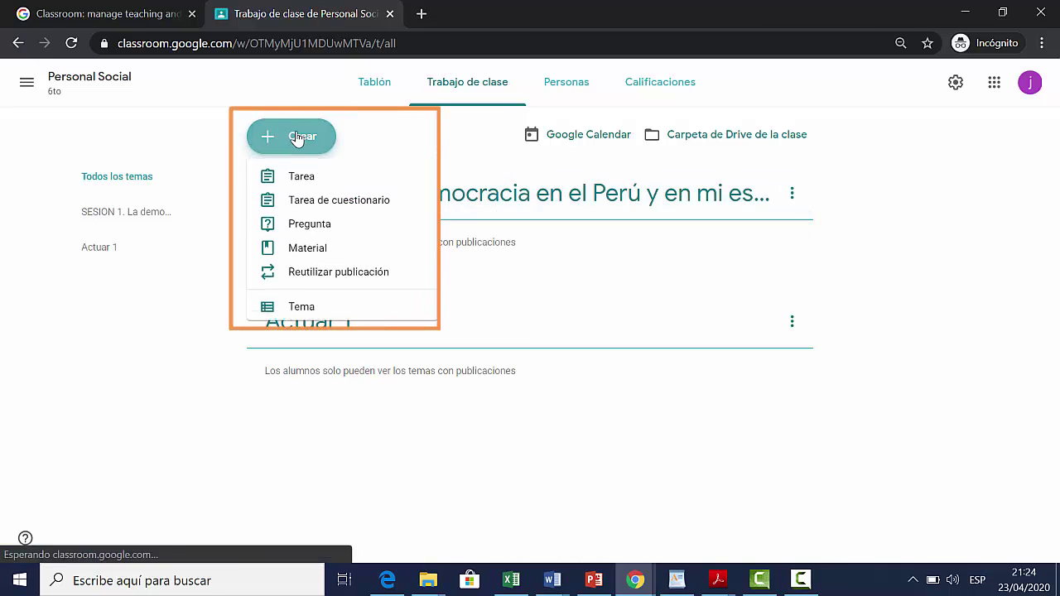
{"action": "left_click", "coordinate": [321, 307]}
{"action": "type", "text": "Reflex"}
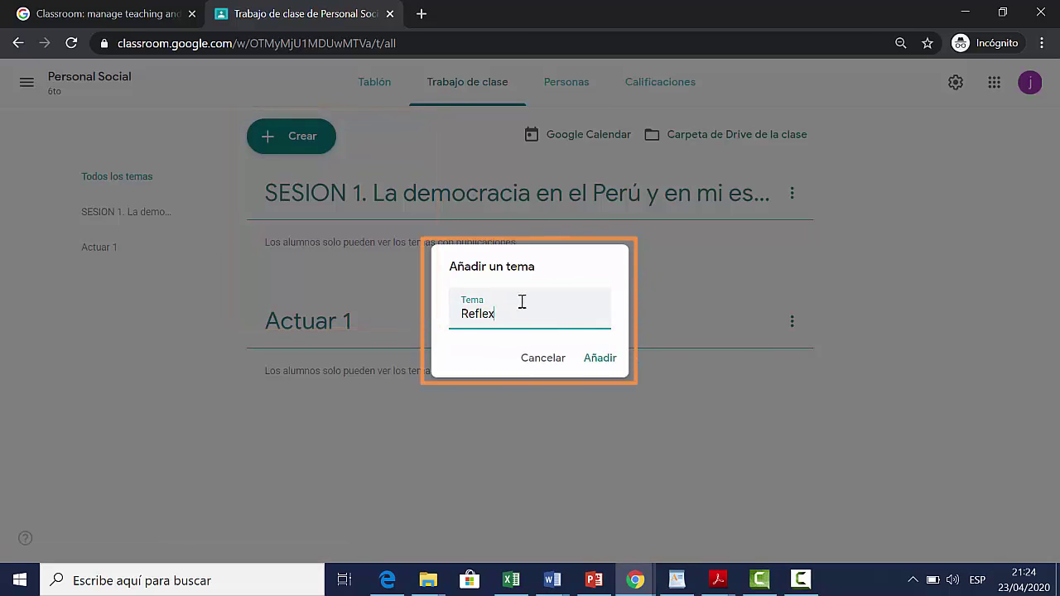
{"action": "type", "text": "ionar 1"}
{"action": "left_click", "coordinate": [601, 364]}
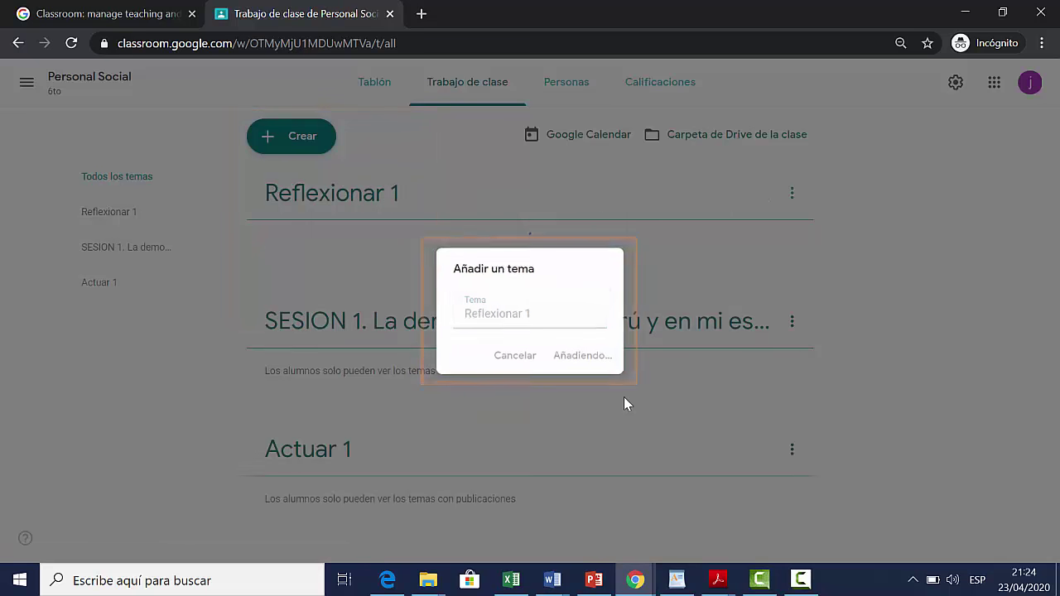
{"action": "left_click_drag", "start_coordinate": [339, 206], "coordinate": [343, 430]}
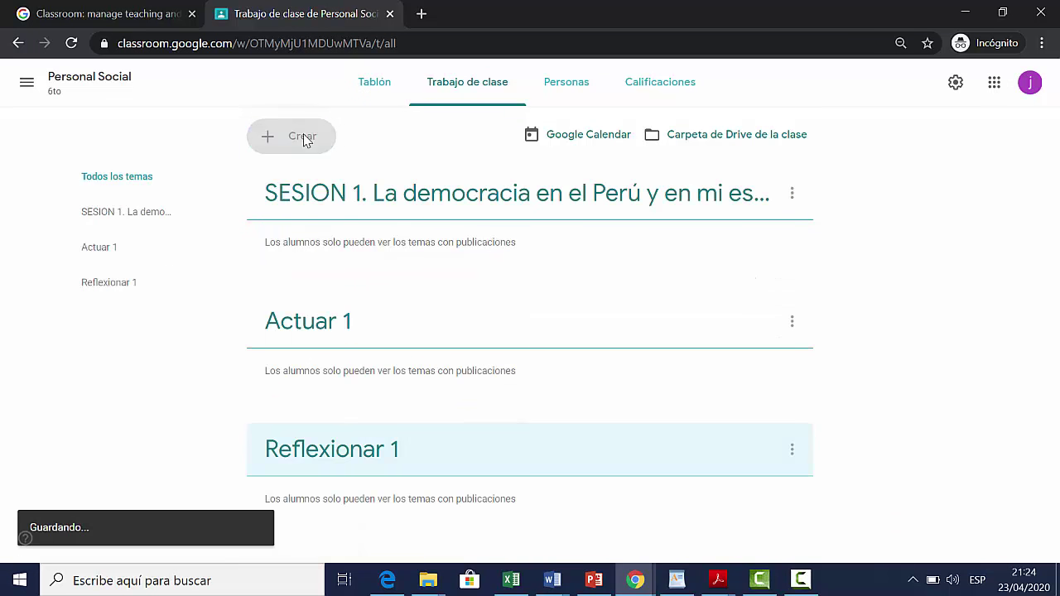
Add a topic named "Teorizar 1" to the classwork.
{"action": "left_click", "coordinate": [303, 138]}
{"action": "left_click", "coordinate": [323, 310]}
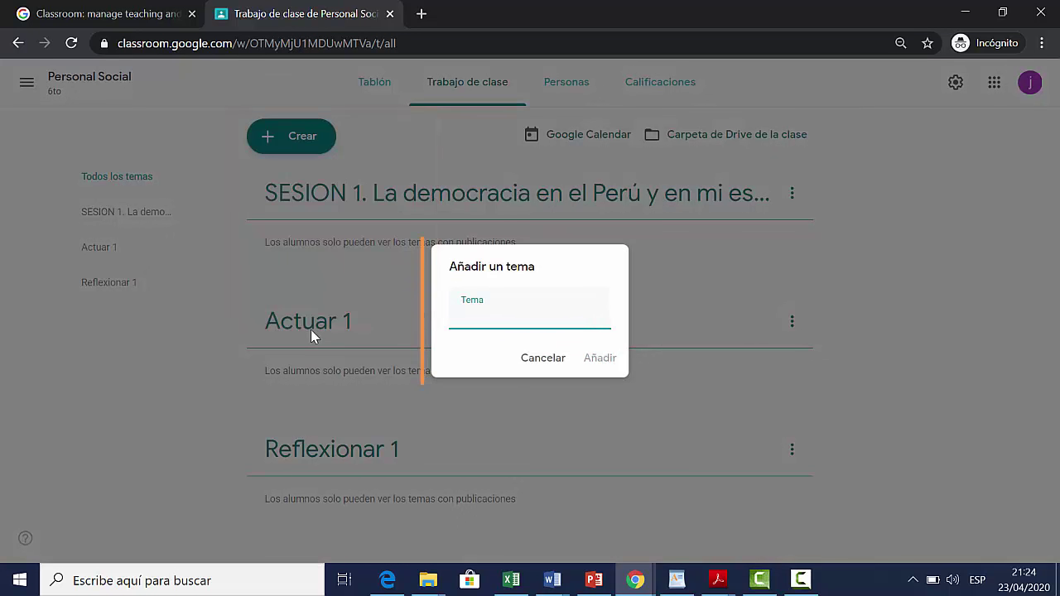
{"action": "type", "text": "Teorizar 1"}
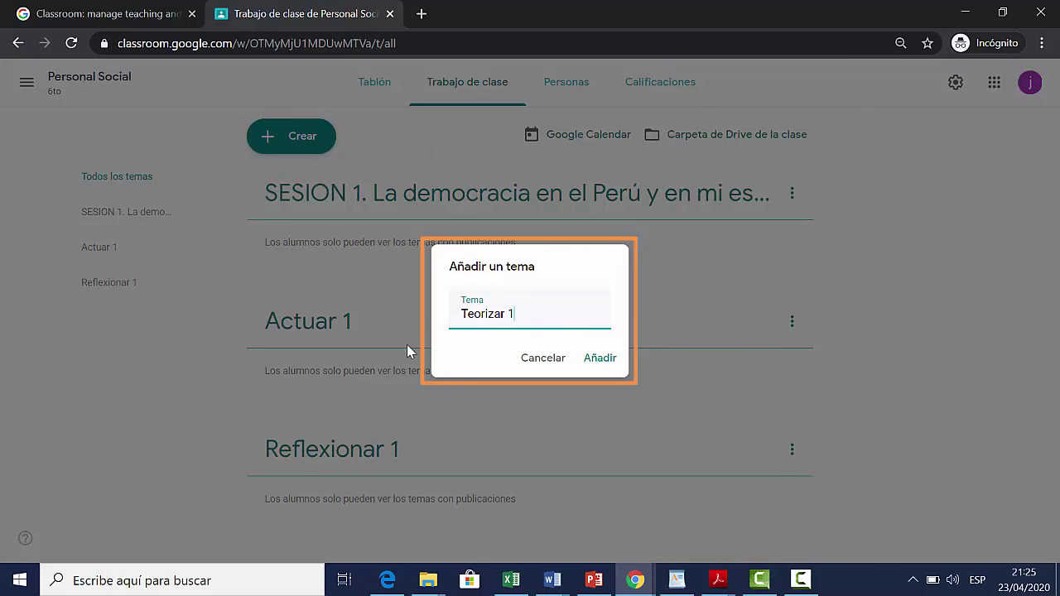
{"action": "left_click", "coordinate": [600, 358]}
Add a topic named "Experimentar 1" and move it below Reflexionar 1.
{"action": "left_click", "coordinate": [290, 138]}
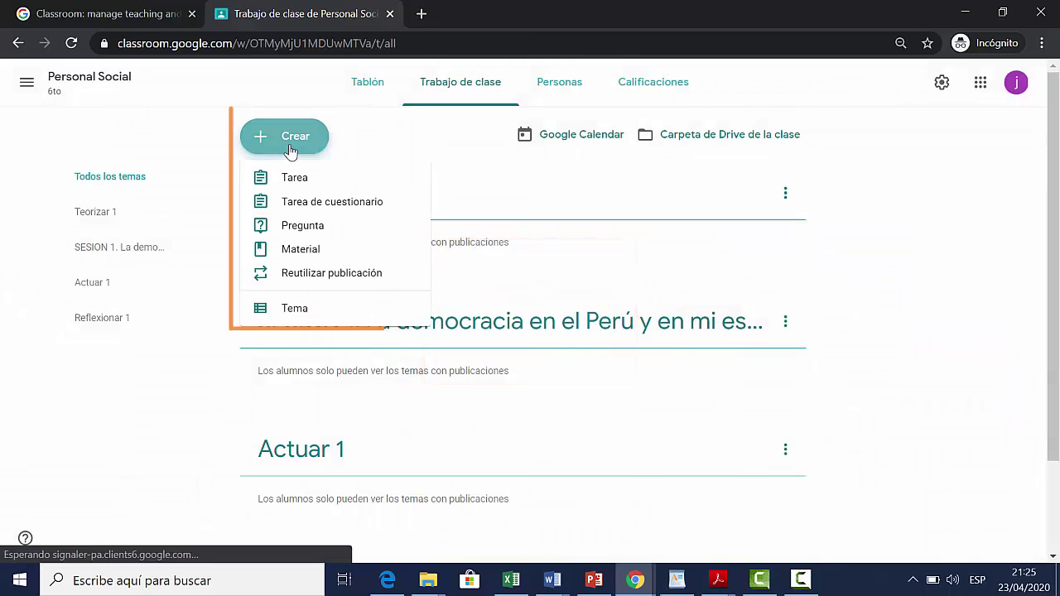
{"action": "left_click", "coordinate": [296, 309]}
{"action": "type", "text": "Experimentar 1"}
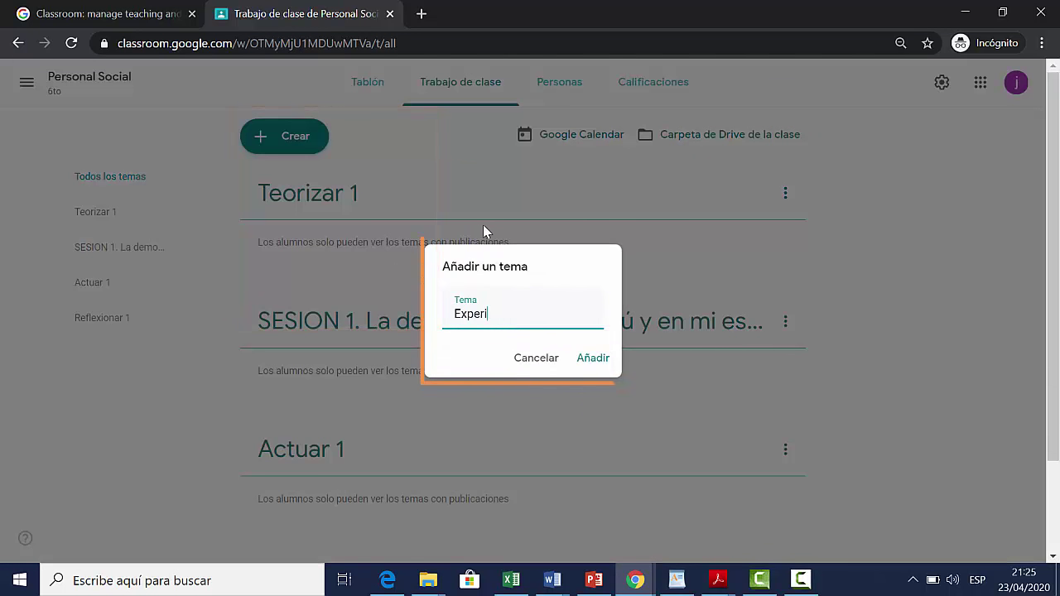
{"action": "left_click", "coordinate": [599, 362]}
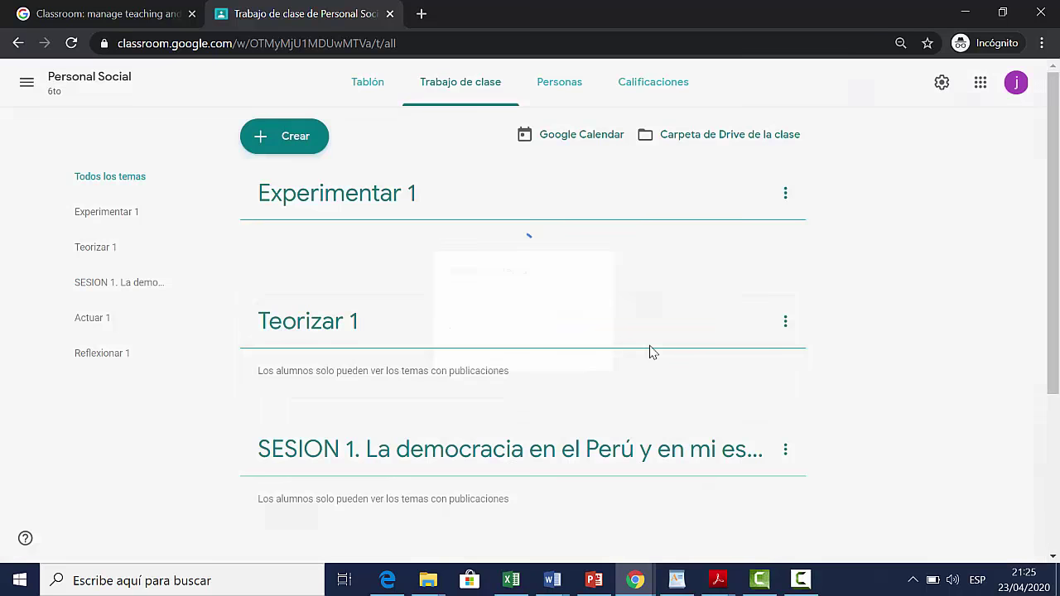
{"action": "left_click_drag", "start_coordinate": [379, 213], "coordinate": [361, 517]}
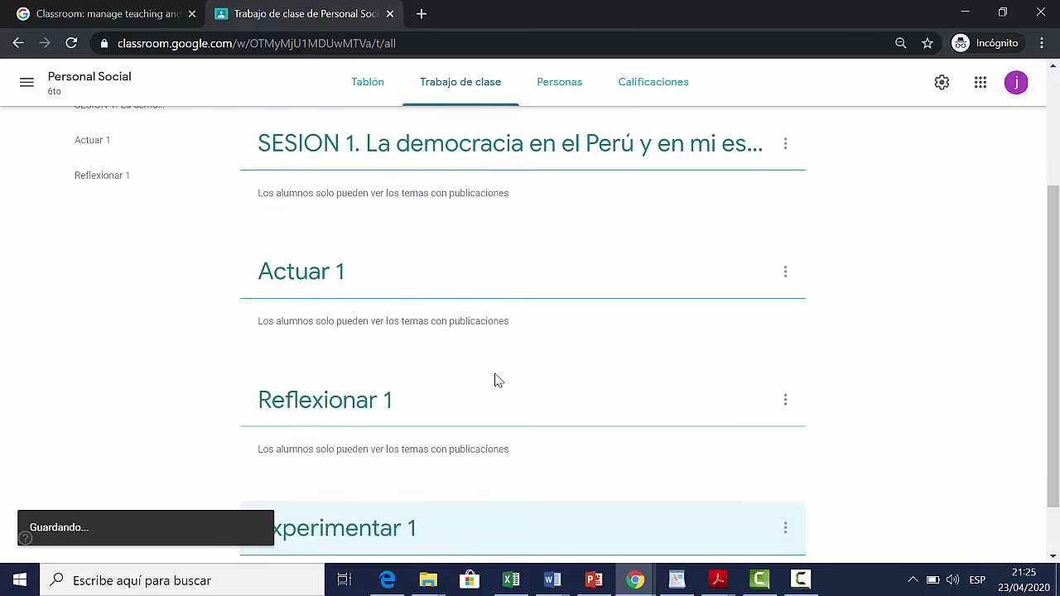
Move the Teorizar 1 topic down the classwork list until it sits below Experimentar 1.
{"action": "scroll", "coordinate": [444, 144], "scroll_direction": "up", "scroll_amount": 2}
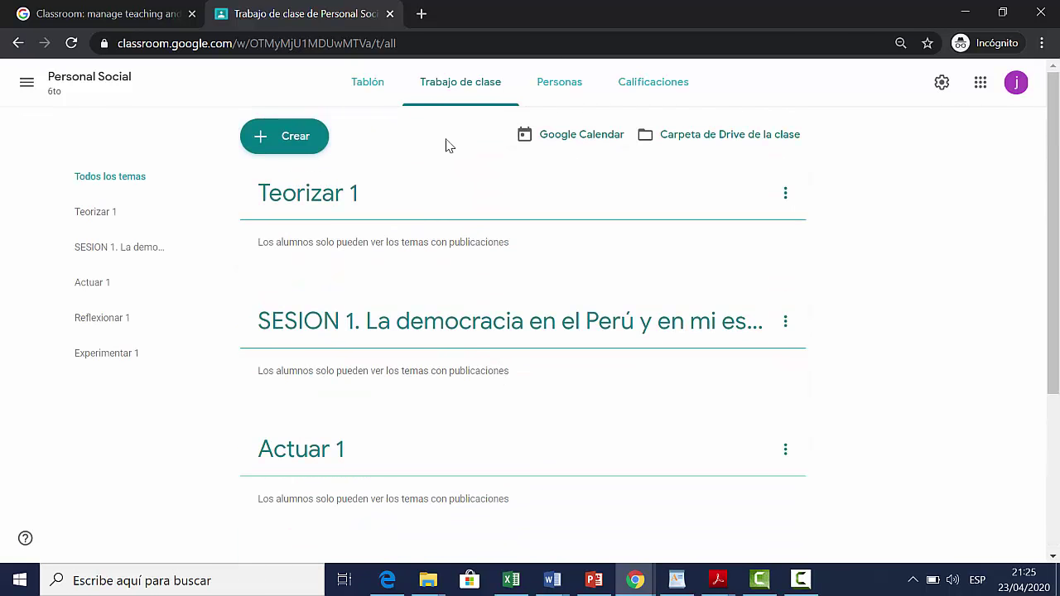
{"action": "left_click", "coordinate": [785, 193]}
{"action": "left_click", "coordinate": [724, 331]}
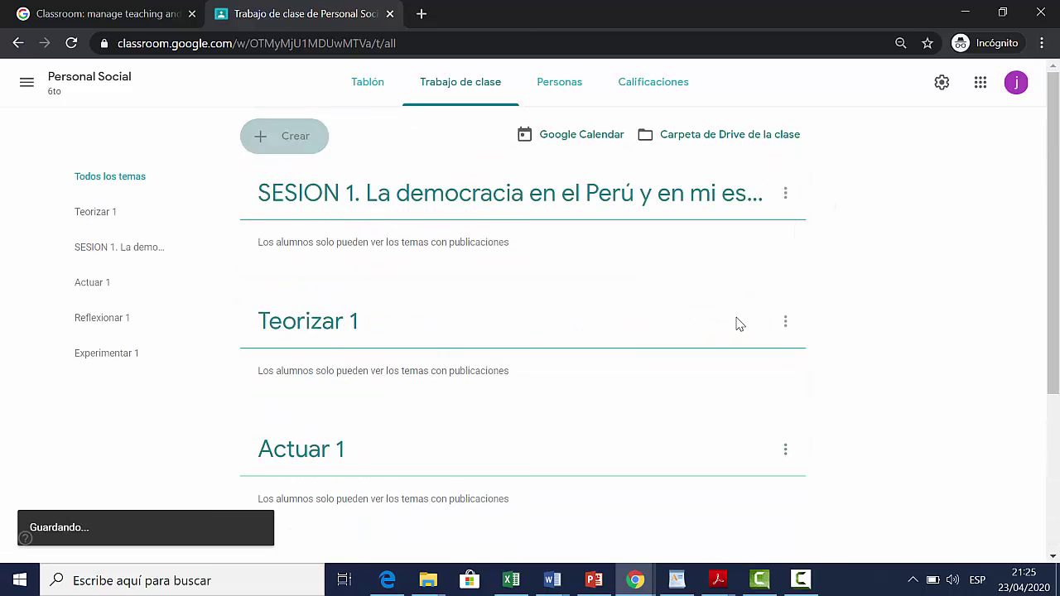
{"action": "left_click", "coordinate": [785, 323]}
{"action": "left_click", "coordinate": [724, 462]}
{"action": "scroll", "coordinate": [807, 309], "scroll_direction": "down", "scroll_amount": 3}
{"action": "left_click", "coordinate": [785, 205]}
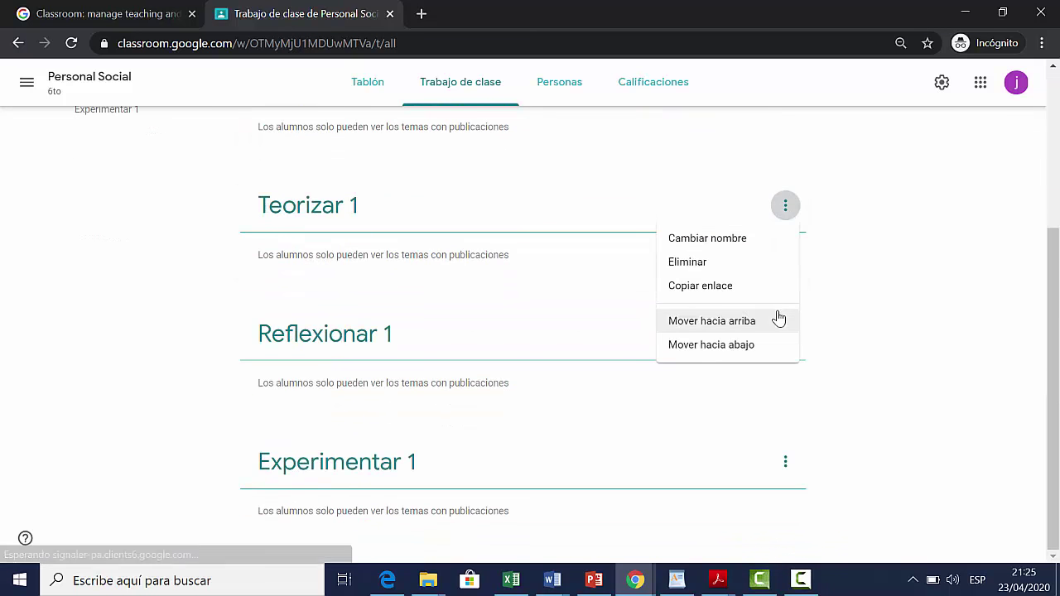
{"action": "left_click", "coordinate": [764, 343]}
{"action": "left_click", "coordinate": [787, 334]}
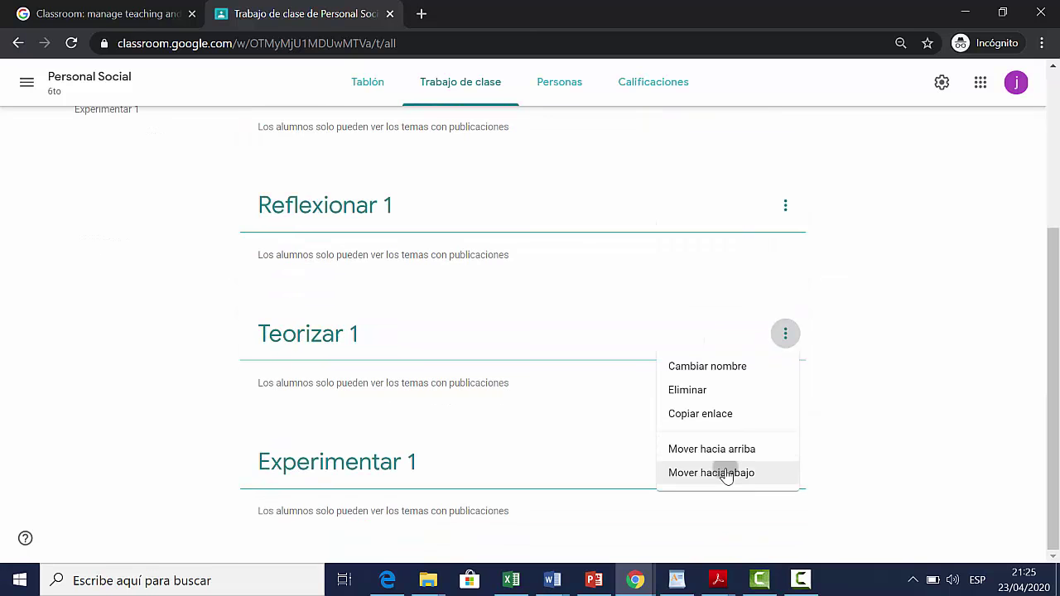
{"action": "left_click", "coordinate": [723, 470]}
Reduce the page's zoom level so that all the topics fit on screen.
{"action": "left_click", "coordinate": [1042, 43]}
{"action": "left_click", "coordinate": [928, 177]}
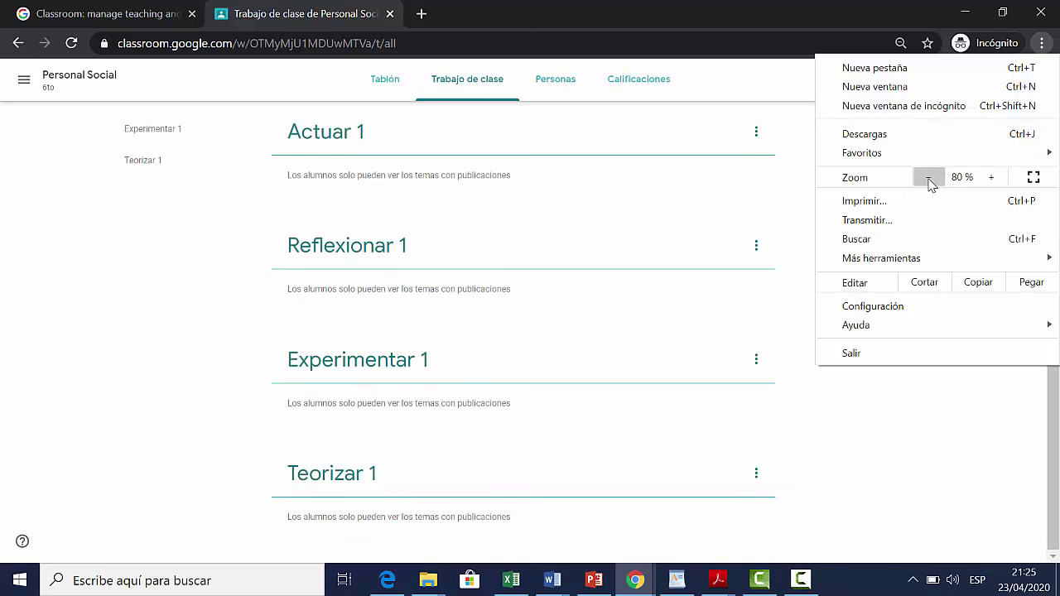
{"action": "left_click", "coordinate": [928, 177]}
{"action": "left_click", "coordinate": [928, 177]}
{"action": "left_click", "coordinate": [814, 435]}
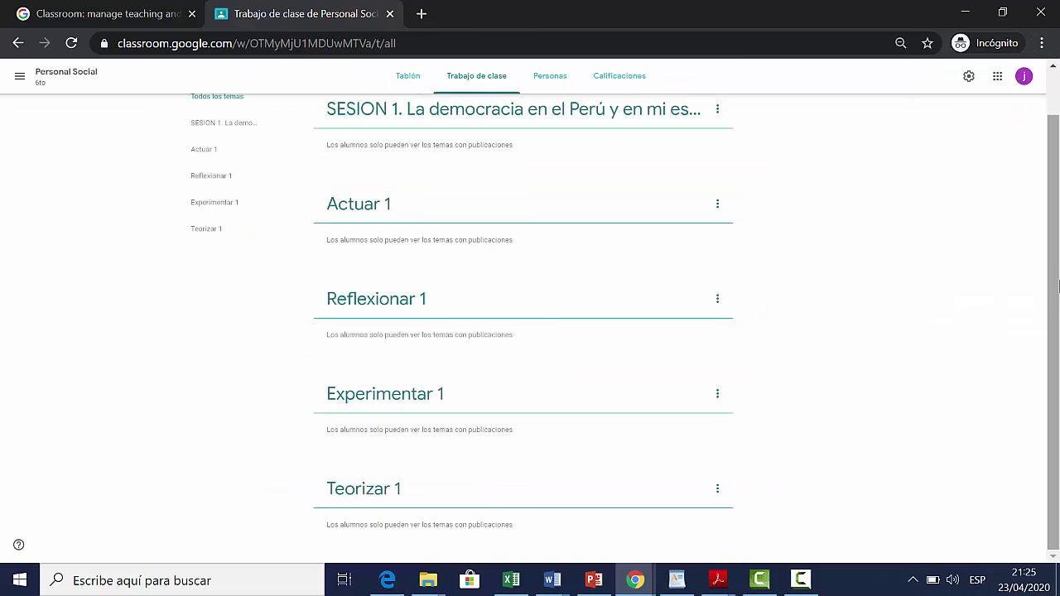
Reorder the topics by placing Teorizar 1 directly above Experimentar 1.
{"action": "scroll", "coordinate": [1056, 257], "scroll_direction": "up", "scroll_amount": 1}
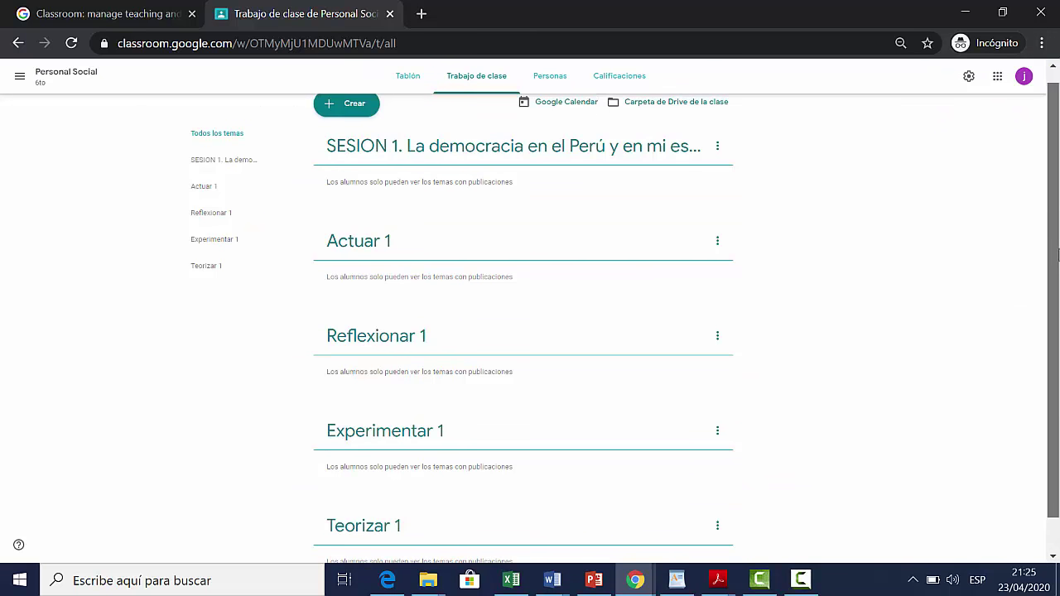
{"action": "left_click_drag", "start_coordinate": [1058, 257], "coordinate": [1058, 302]}
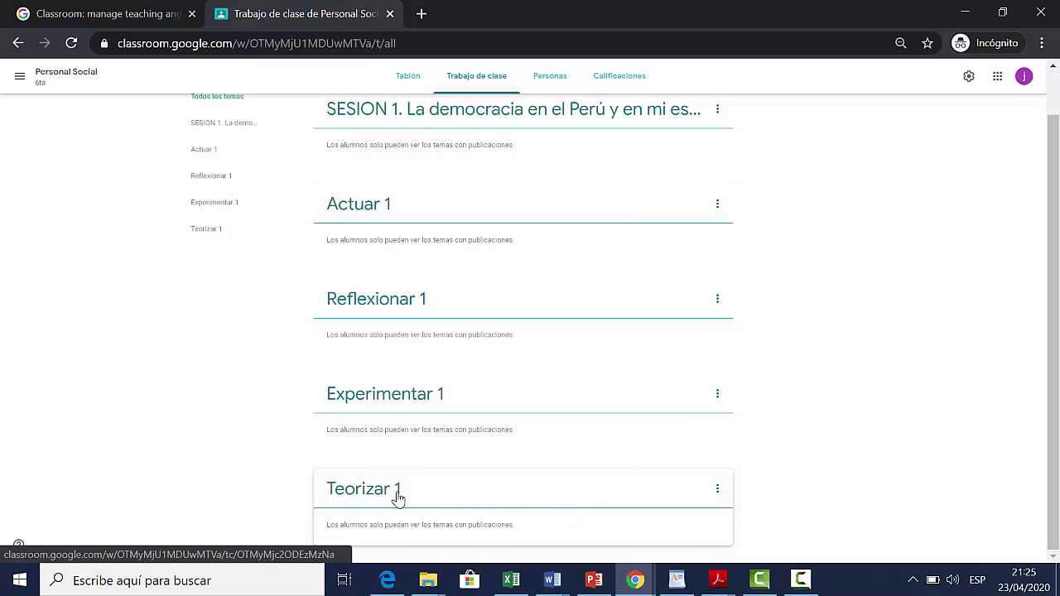
{"action": "left_click_drag", "start_coordinate": [387, 496], "coordinate": [418, 393]}
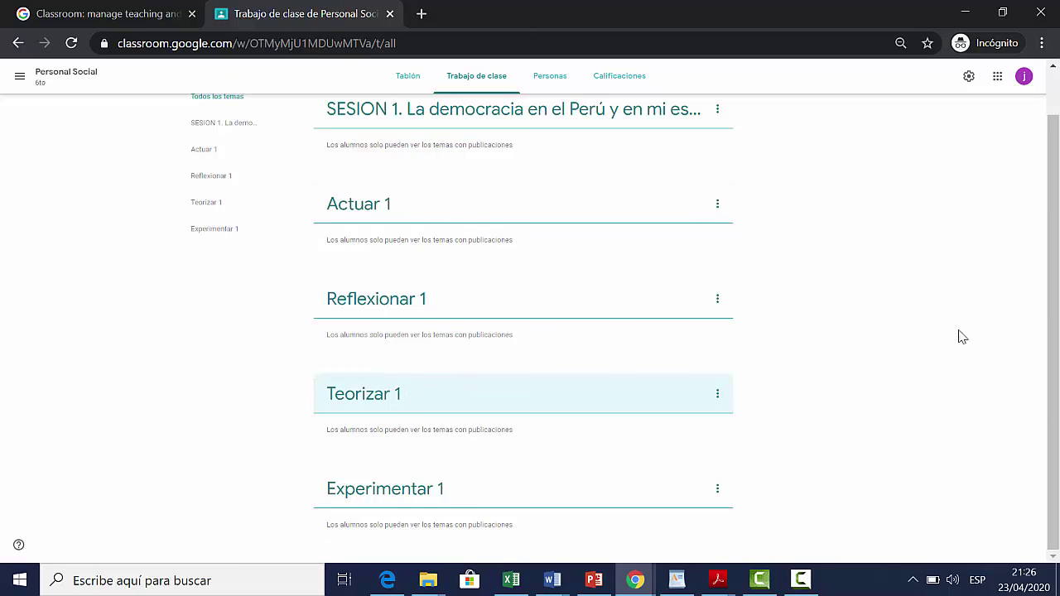
{"action": "left_click_drag", "start_coordinate": [1056, 317], "coordinate": [1058, 378]}
{"action": "scroll", "coordinate": [958, 375], "scroll_direction": "up", "scroll_amount": 1}
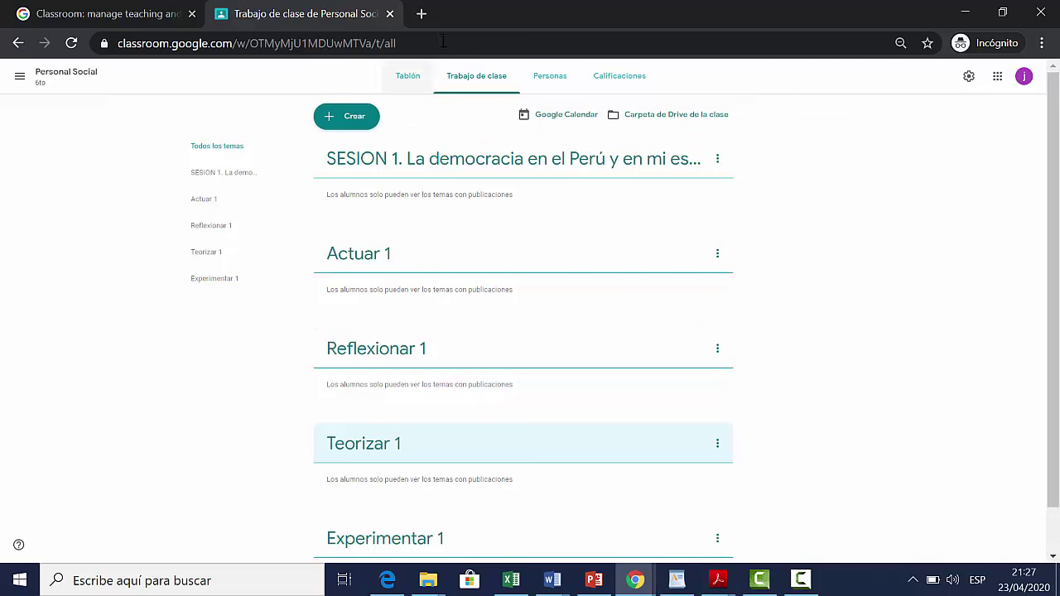
Open zoom.us in a new browser tab and go to its sign-in page.
{"action": "left_click", "coordinate": [421, 14]}
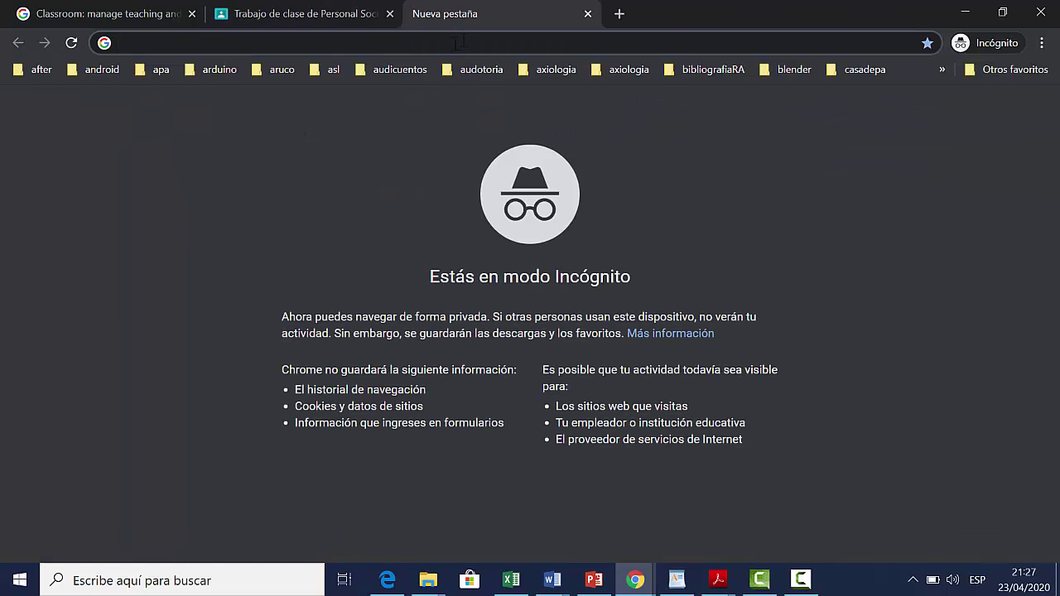
{"action": "type", "text": "zoom"}
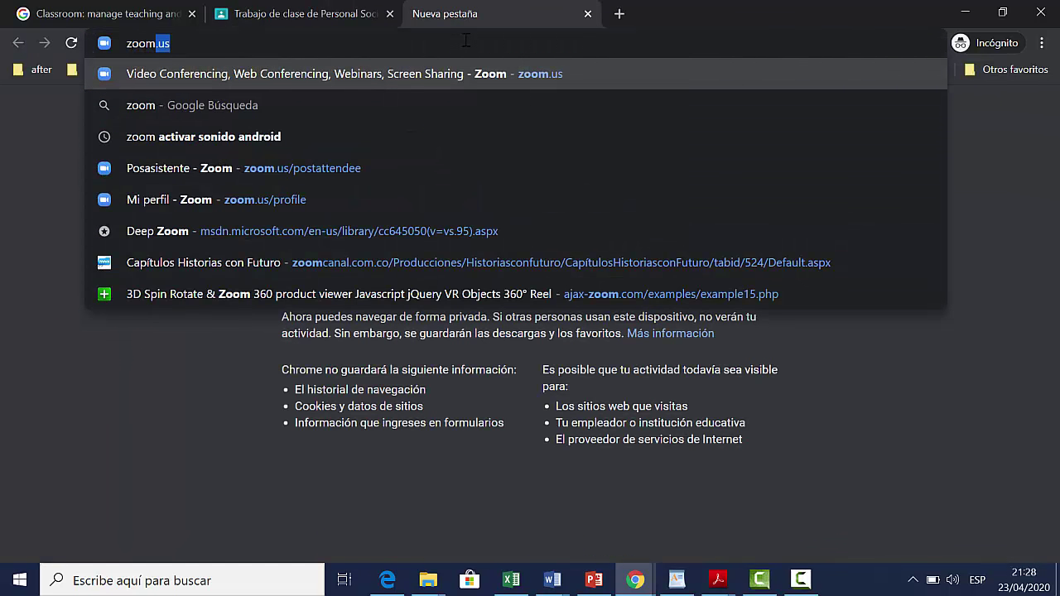
{"action": "key", "text": "Return"}
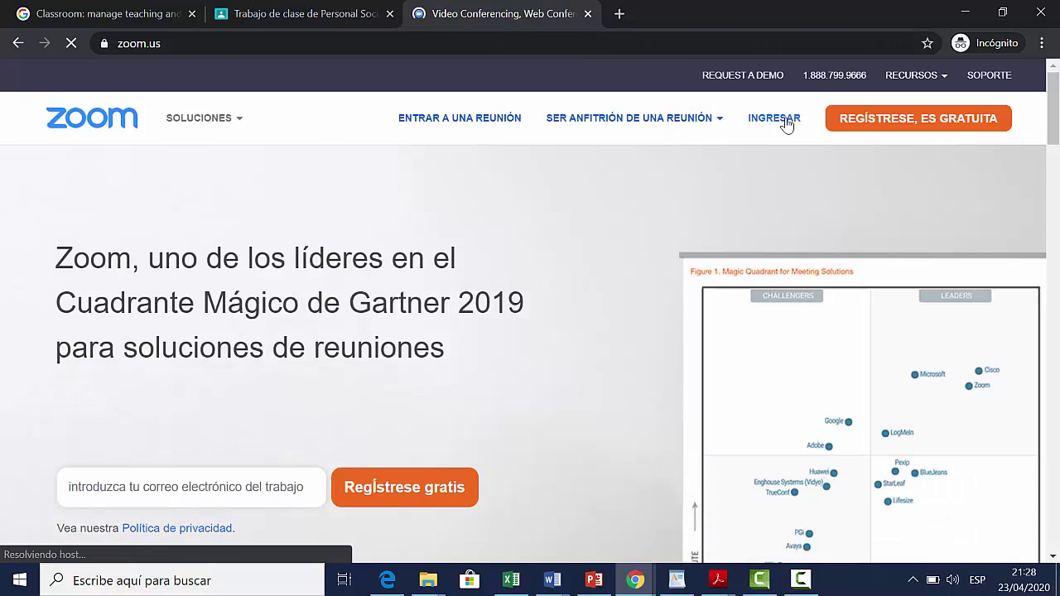
{"action": "left_click", "coordinate": [776, 119]}
Fill in the account's e-mail address and password and try to sign in to Zoom.
{"action": "type", "text": "capa"}
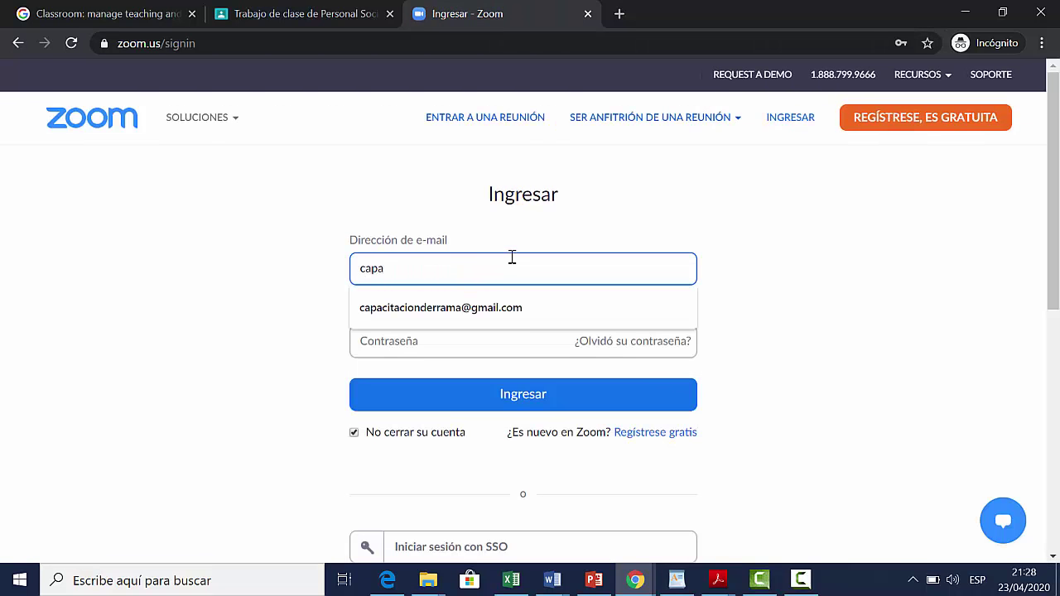
{"action": "key", "text": "Down"}
{"action": "key", "text": "Return"}
{"action": "left_click", "coordinate": [466, 329]}
{"action": "type", "text": "c•••••"}
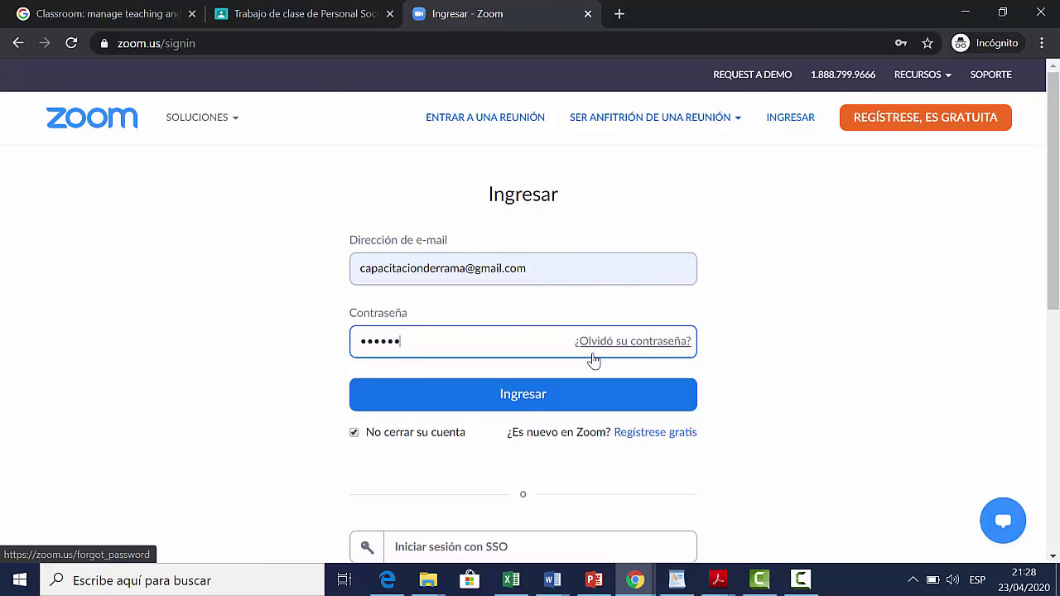
{"action": "type", "text": "•••"}
{"action": "left_click", "coordinate": [593, 405]}
Enter the account password again and submit the Zoom sign-in.
{"action": "double_click", "coordinate": [485, 447]}
{"action": "type", "text": "••••"}
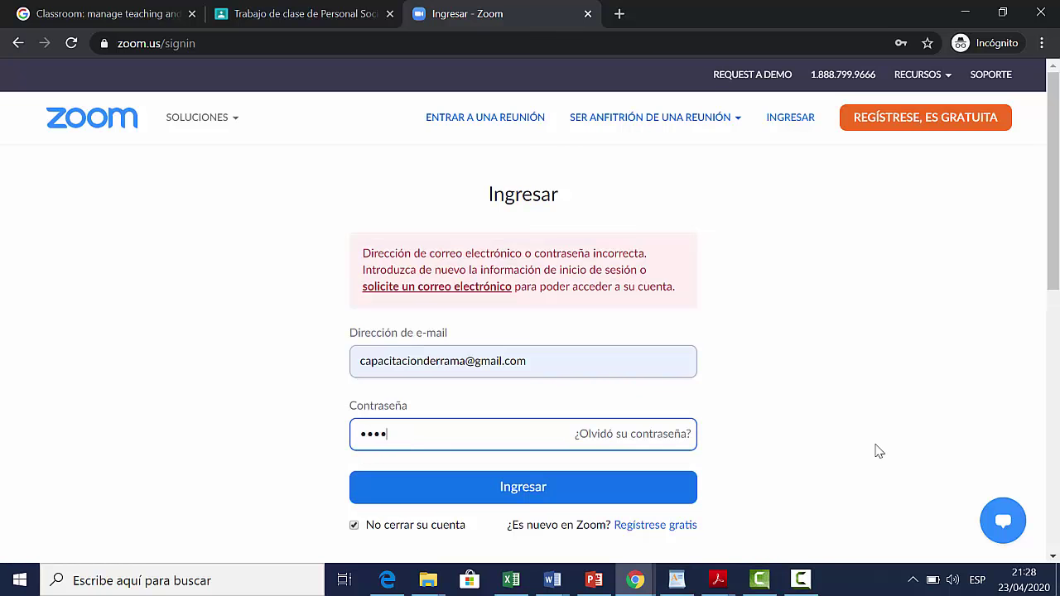
{"action": "key", "text": "Return"}
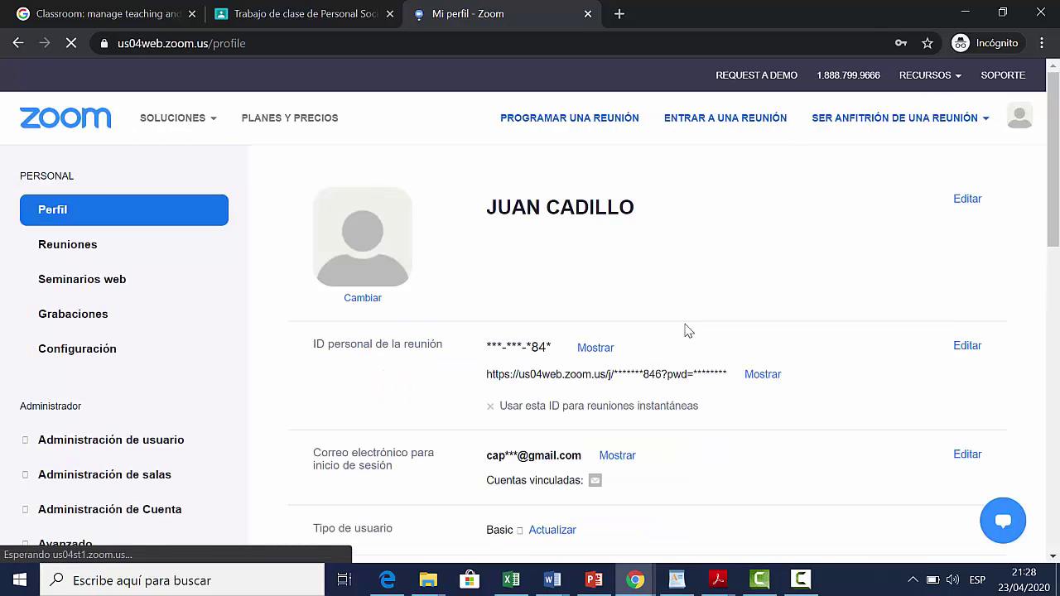
Start scheduling a new Zoom meeting with the topic "Clase de Democracia en el Perú y mi escuela".
{"action": "left_click", "coordinate": [90, 253]}
{"action": "left_click", "coordinate": [383, 264]}
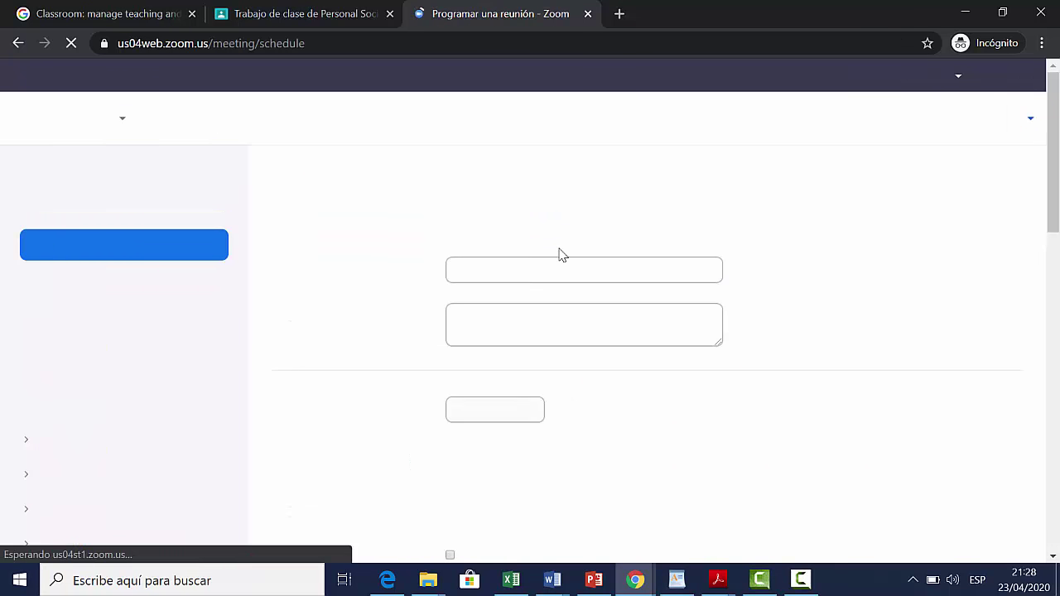
{"action": "type", "text": "Clase de"}
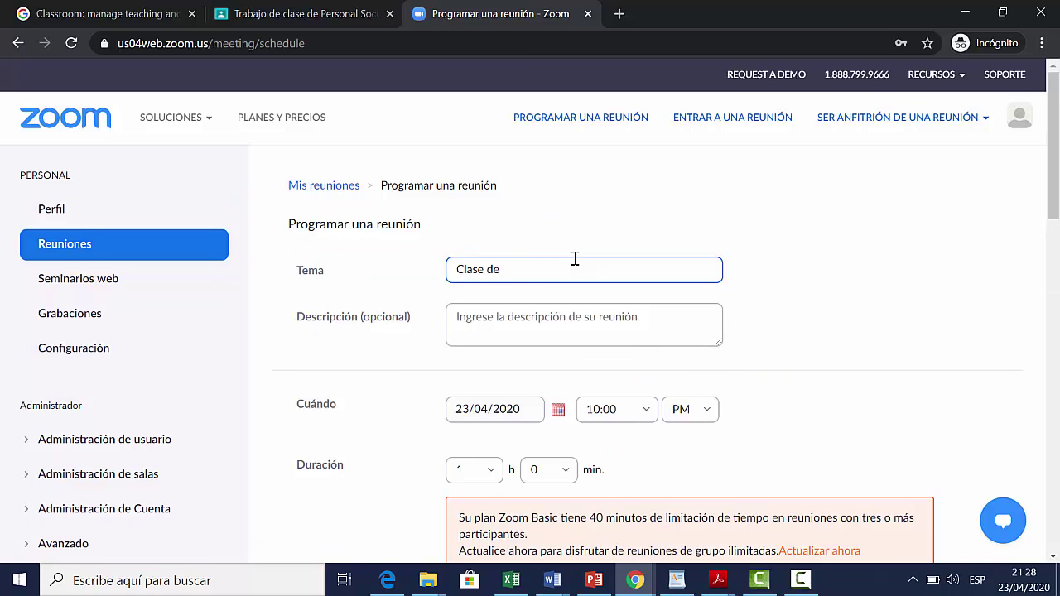
{"action": "type", "text": " Democracia en el Perú y mi escuela"}
Set the meeting date to 27 April 2020 and save the scheduled meeting.
{"action": "left_click", "coordinate": [558, 409]}
{"action": "left_click", "coordinate": [482, 356]}
{"action": "scroll", "coordinate": [372, 392], "scroll_direction": "down", "scroll_amount": 15}
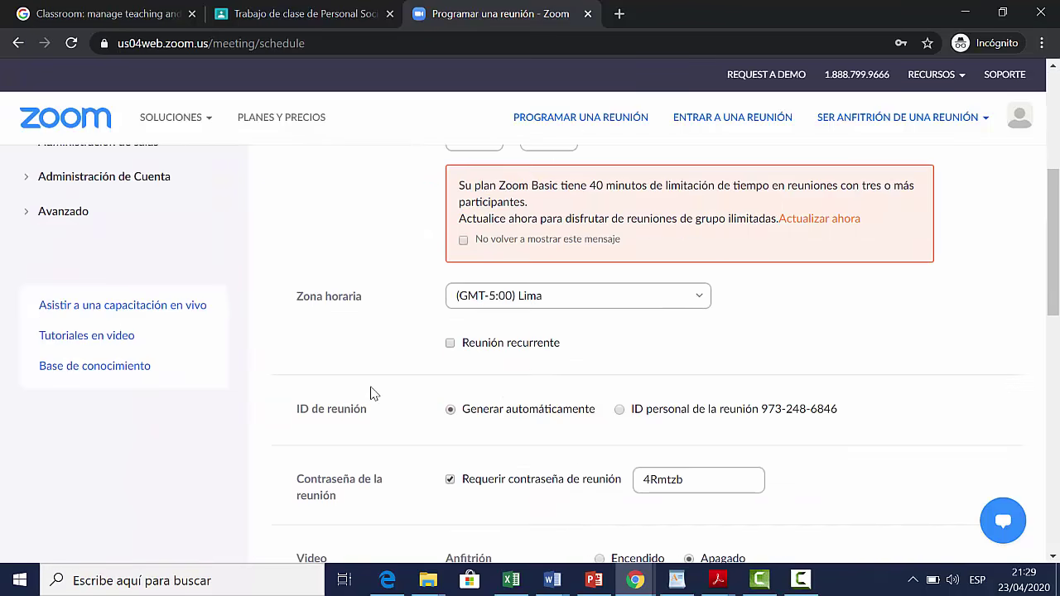
{"action": "left_click", "coordinate": [472, 404]}
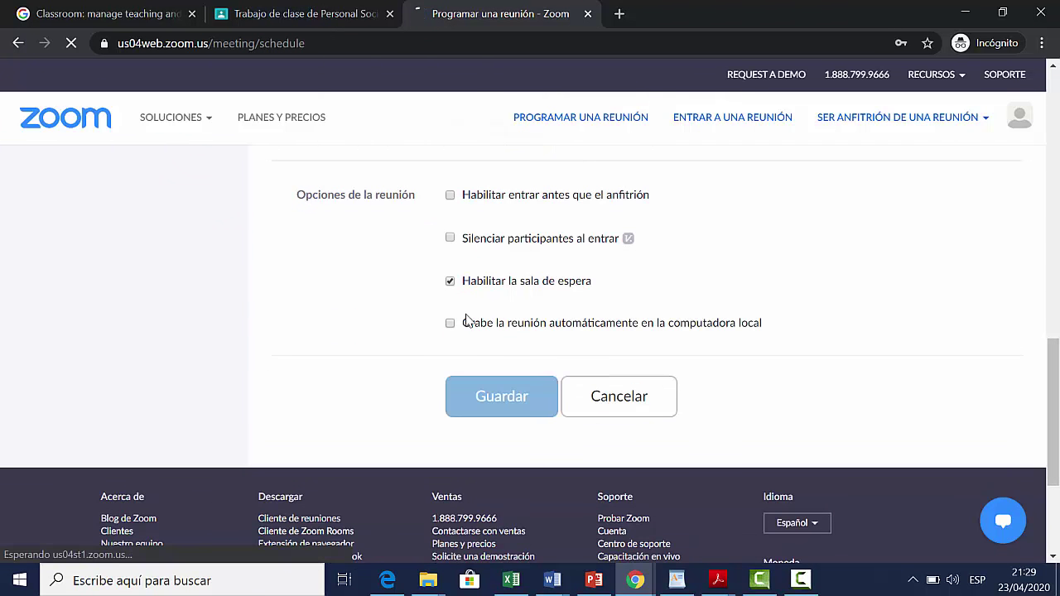
Copy the full invitation text of the scheduled Zoom meeting.
{"action": "scroll", "coordinate": [414, 345], "scroll_direction": "down", "scroll_amount": 4}
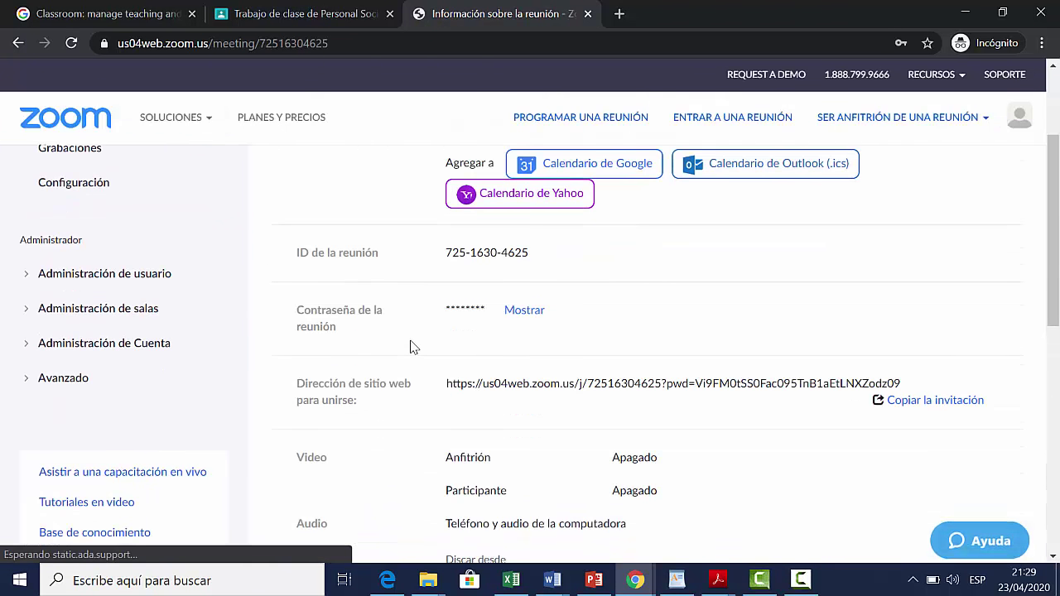
{"action": "left_click", "coordinate": [936, 235]}
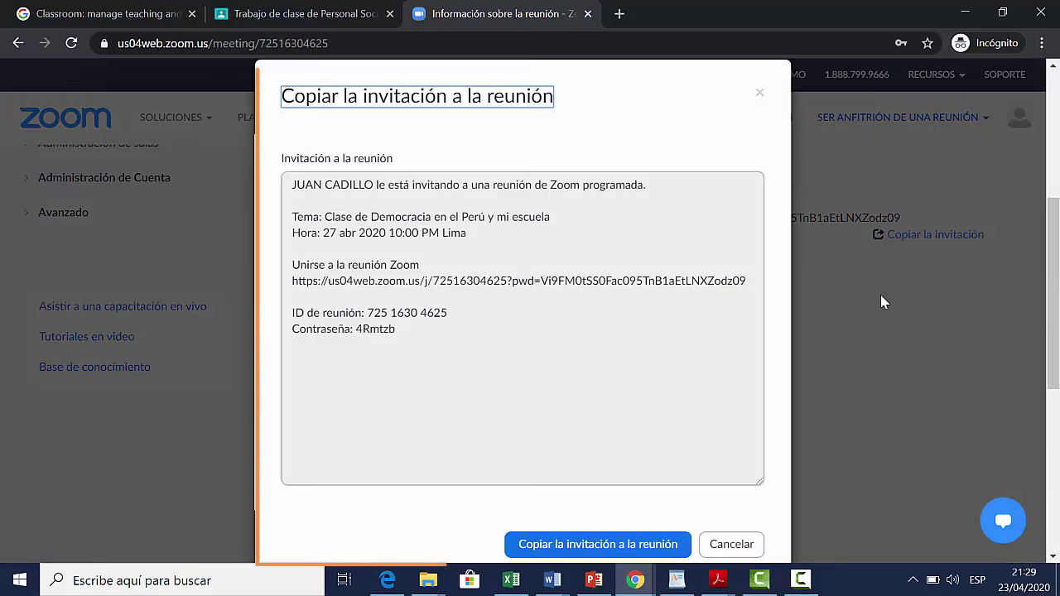
{"action": "left_click", "coordinate": [621, 544]}
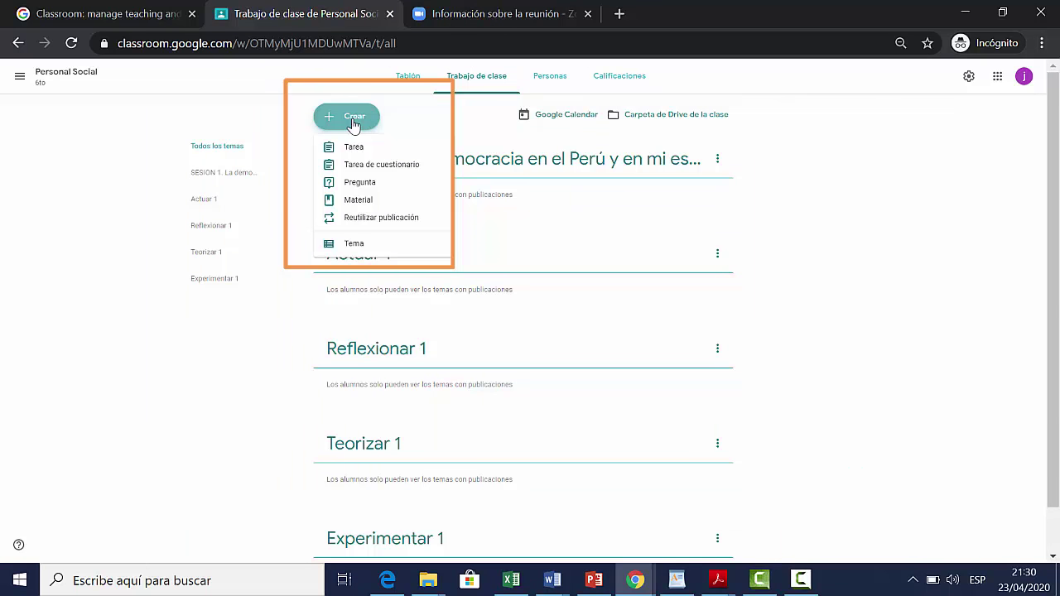
In Google Classroom, create a material titled "Video clase en Zoom" and paste the Zoom invitation, including the meeting password, as its description.
{"action": "left_click", "coordinate": [370, 205]}
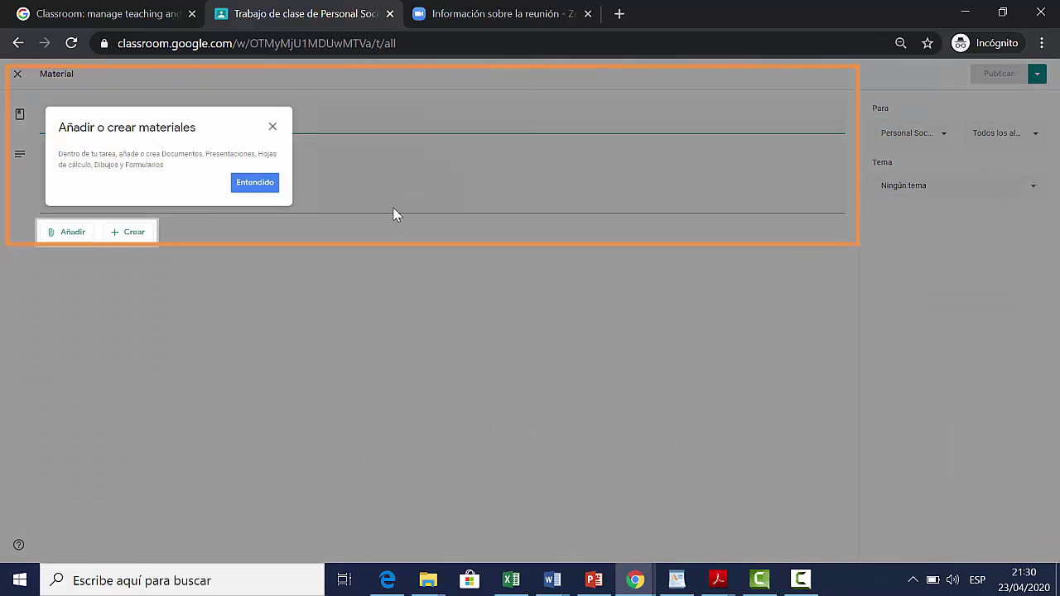
{"action": "left_click", "coordinate": [273, 127]}
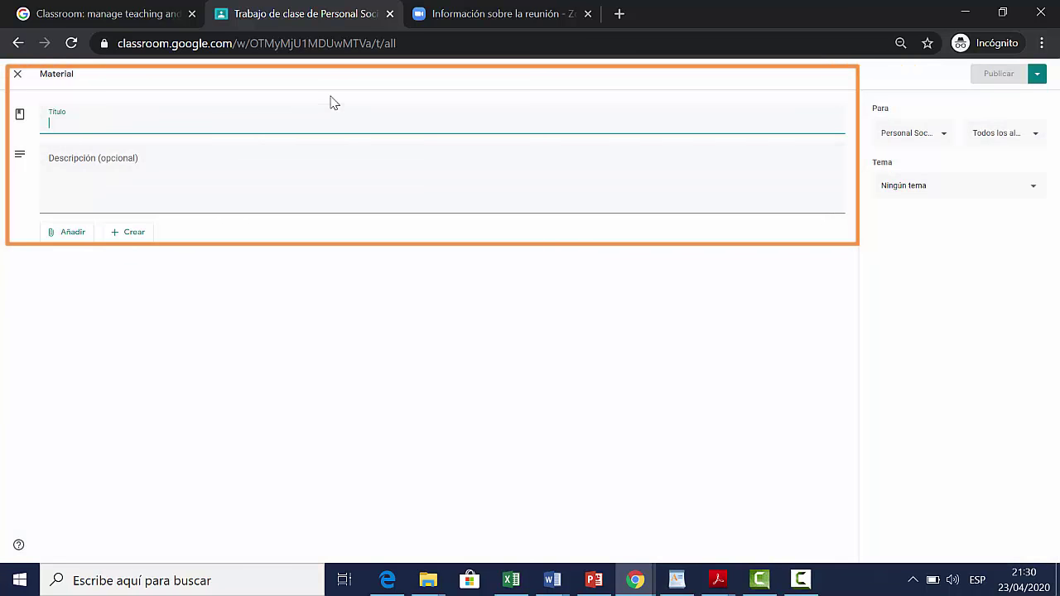
{"action": "type", "text": "Video"}
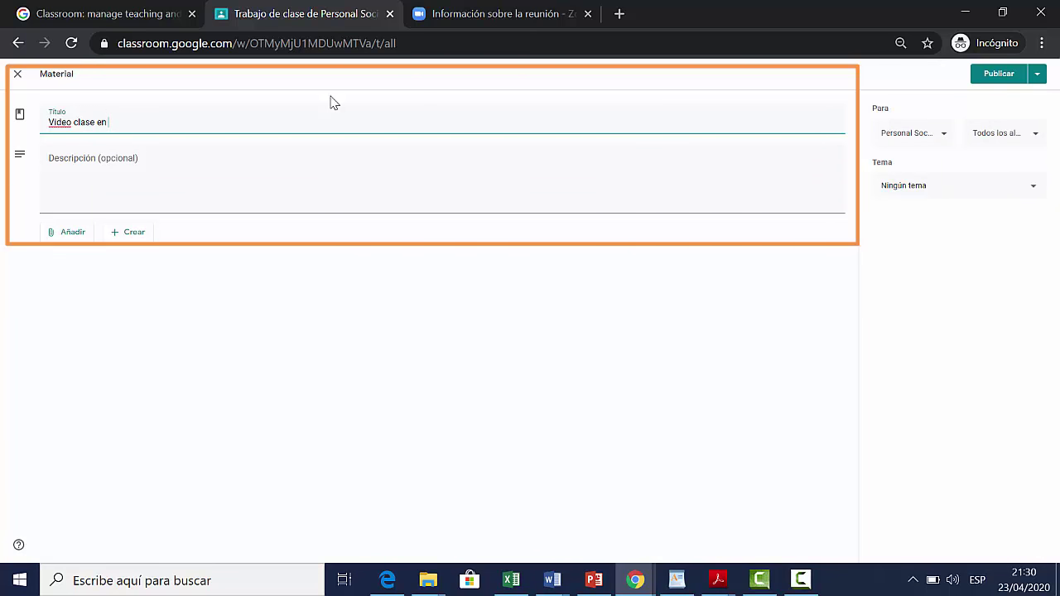
{"action": "type", "text": " clase en Zoom"}
{"action": "left_click", "coordinate": [156, 167]}
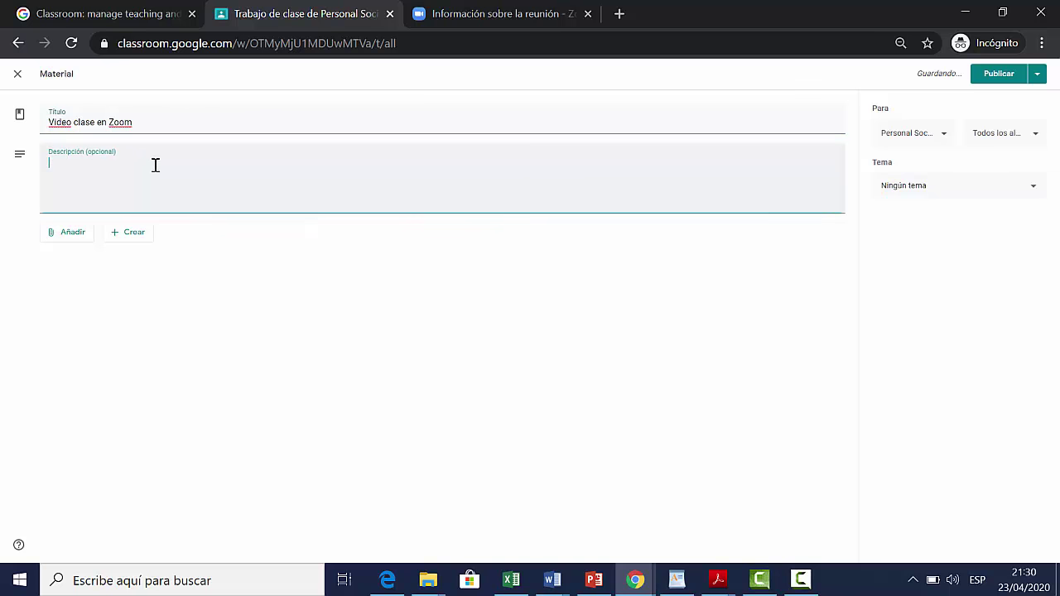
{"action": "key", "text": "ctrl+v"}
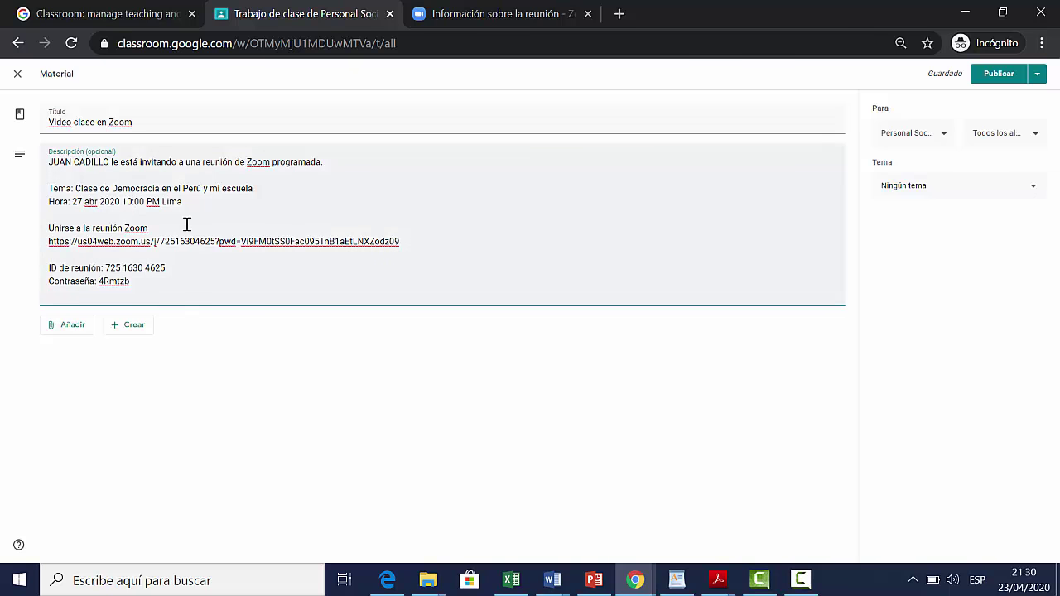
Upload the presentation "La democracia en el Perú" from the MATERIAL CURSO folder as an attachment to the Zoom class material.
{"action": "left_click", "coordinate": [73, 330]}
{"action": "left_click", "coordinate": [86, 383]}
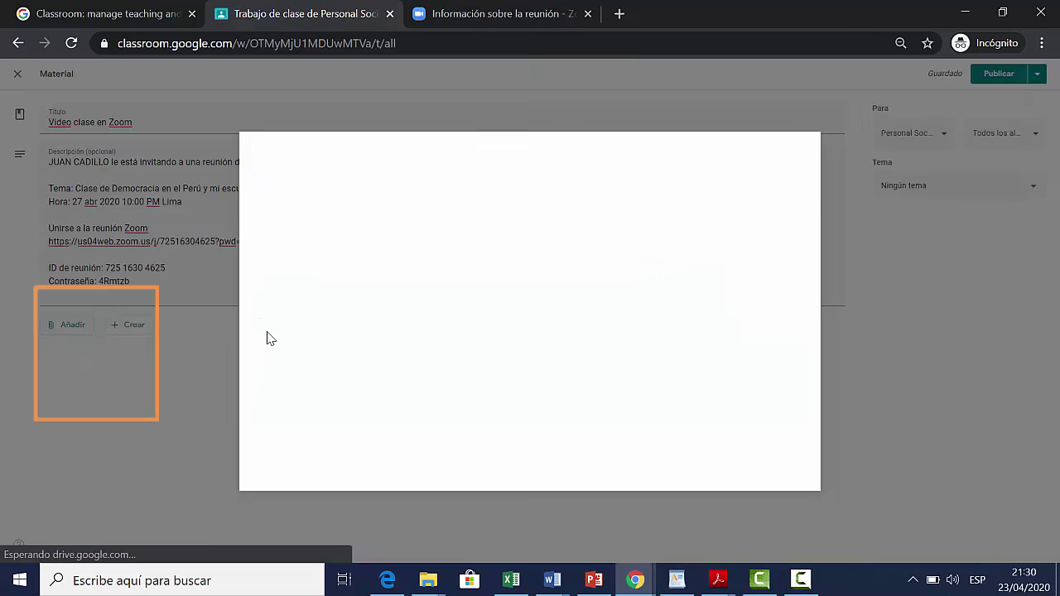
{"action": "left_click", "coordinate": [499, 320]}
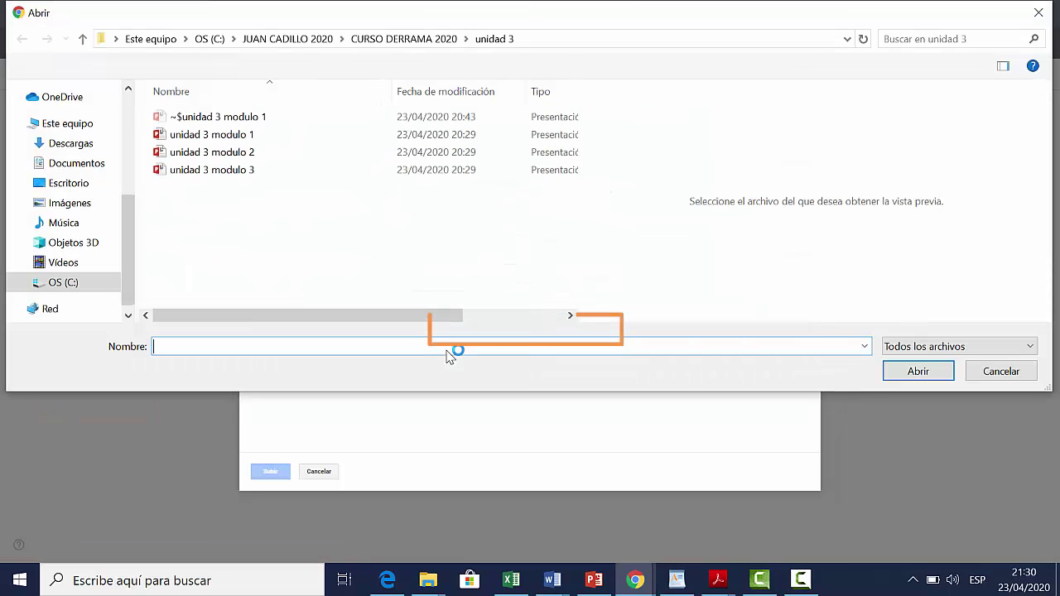
{"action": "left_click", "coordinate": [390, 39]}
{"action": "double_click", "coordinate": [240, 295]}
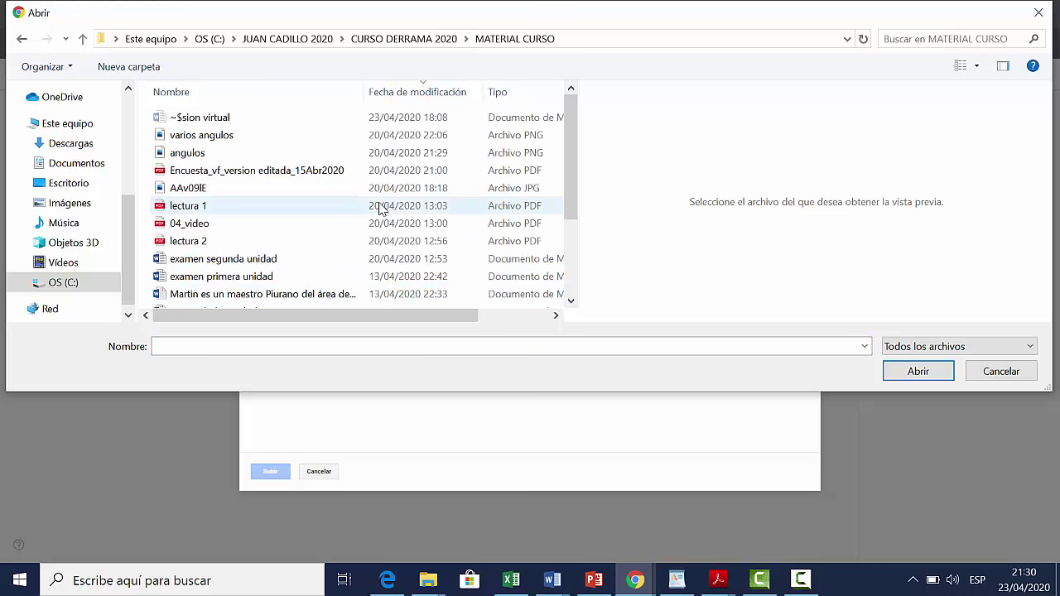
{"action": "scroll", "coordinate": [423, 208], "scroll_direction": "down", "scroll_amount": 1}
{"action": "left_click_drag", "start_coordinate": [563, 199], "coordinate": [568, 248]}
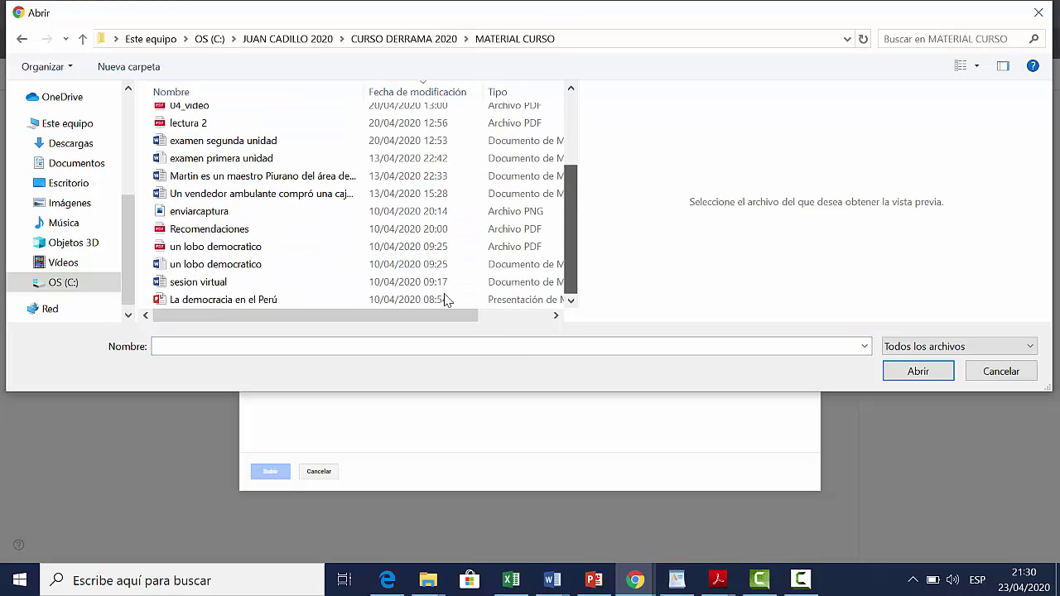
{"action": "left_click", "coordinate": [259, 302]}
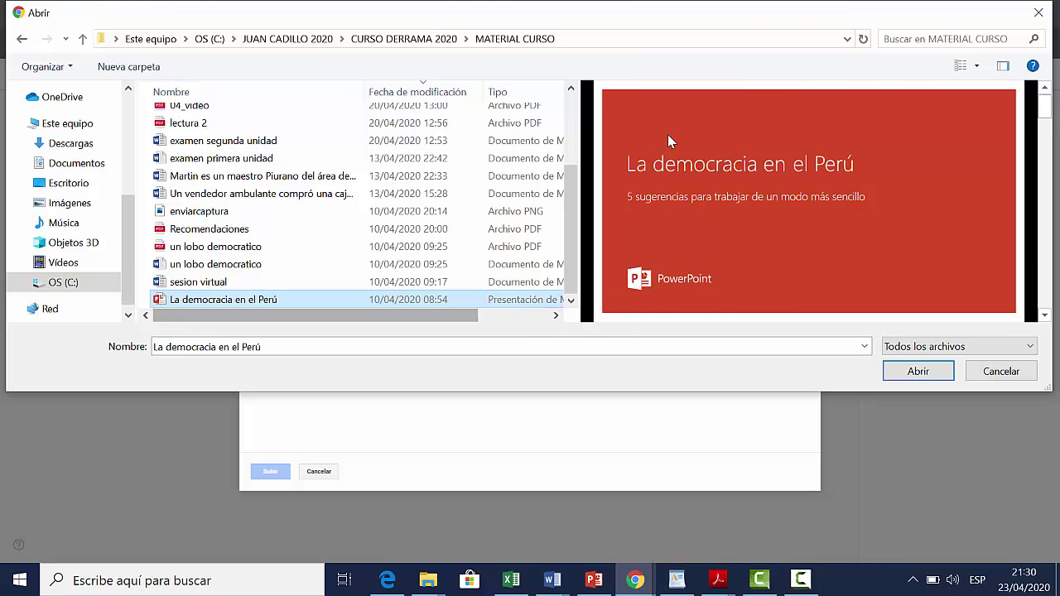
{"action": "left_click", "coordinate": [917, 372]}
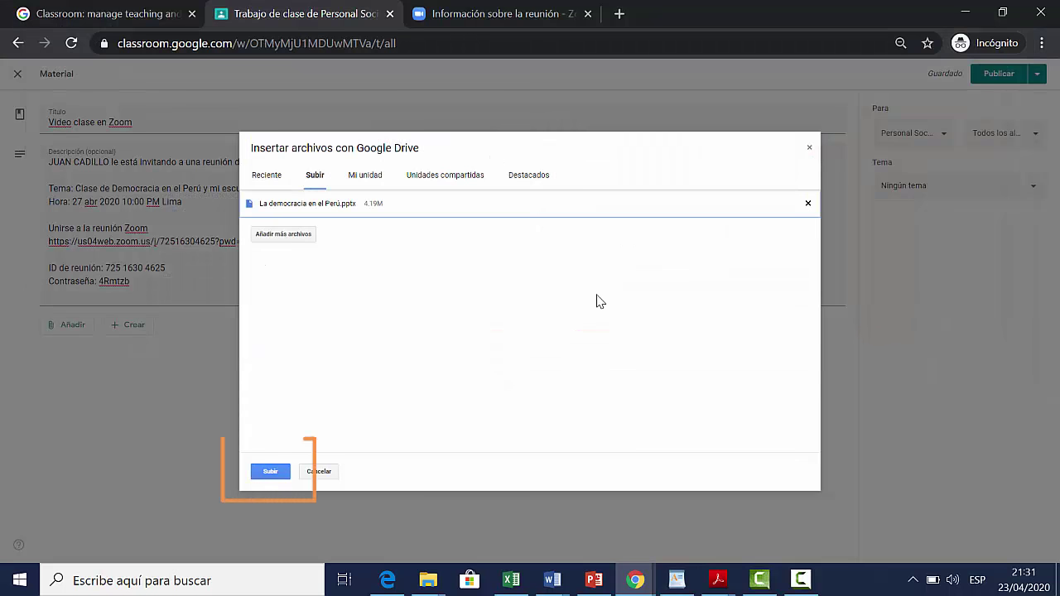
{"action": "left_click", "coordinate": [271, 472]}
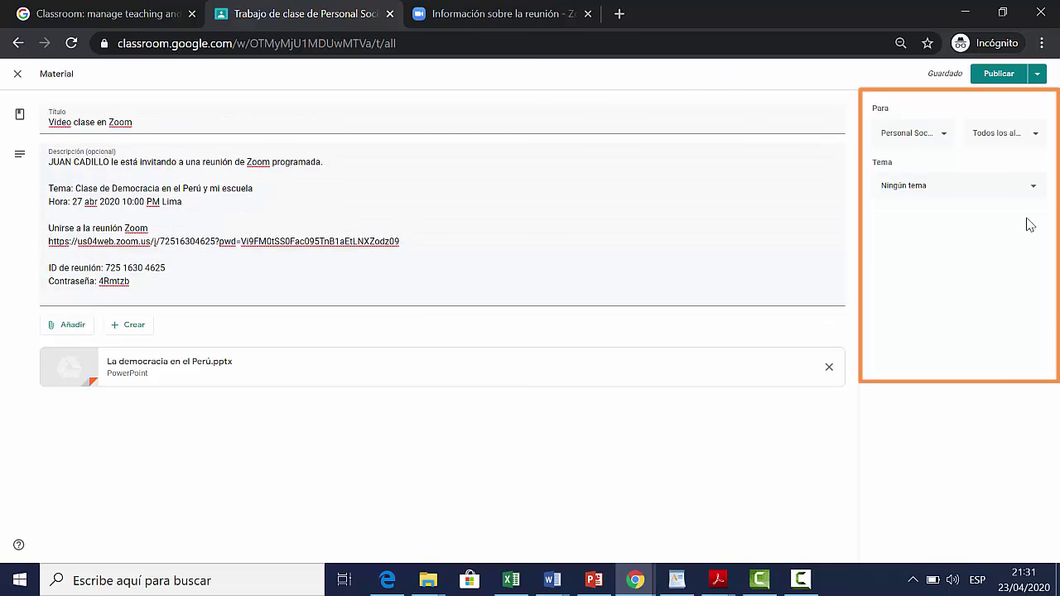
Assign the "Video clase en Zoom" material to the topic "Actuar 1" and publish it.
{"action": "left_click", "coordinate": [1035, 192]}
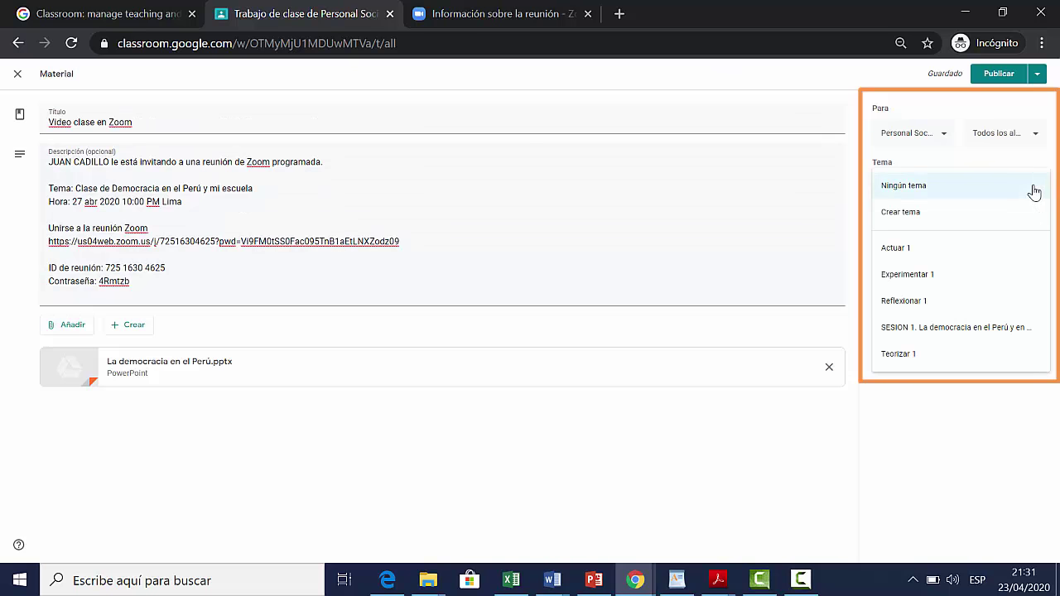
{"action": "left_click", "coordinate": [907, 261]}
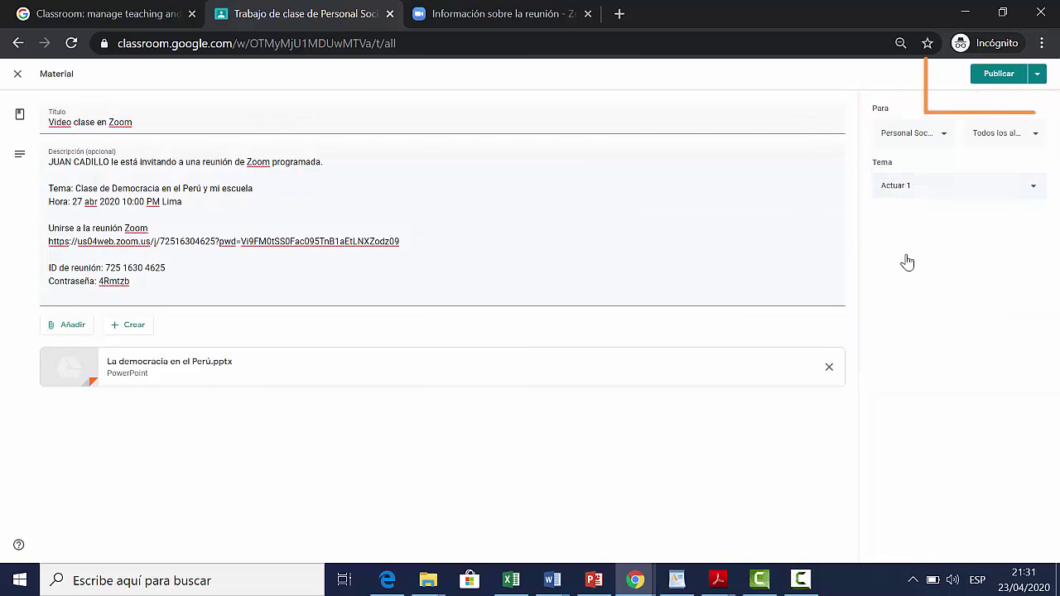
{"action": "left_click", "coordinate": [999, 75]}
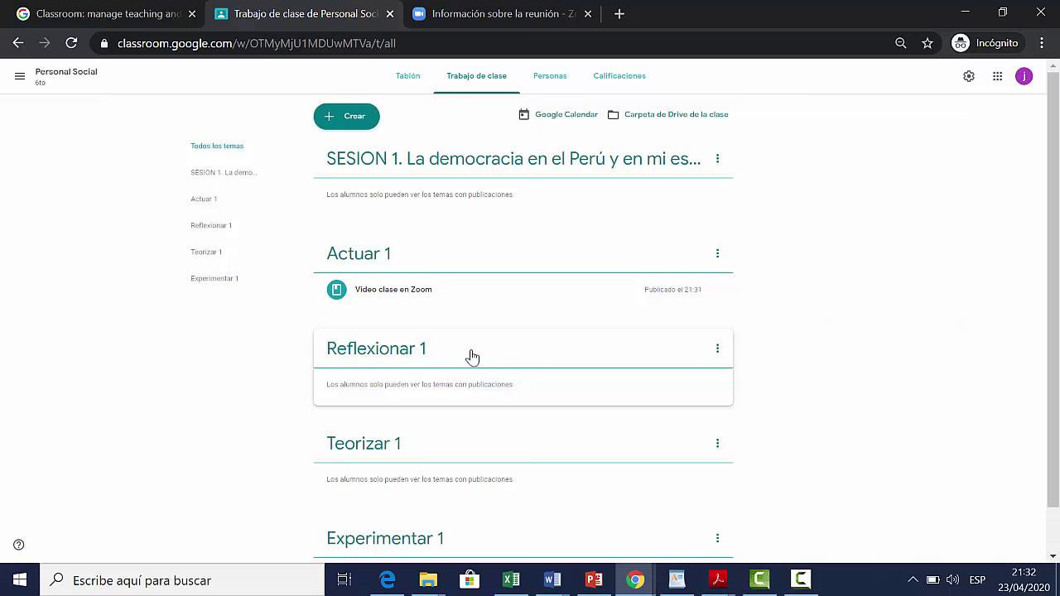
Create a short-answer question reading "¿Cuáles serían las características de un candidato a tu municipio escolar?", correcting the misspelled word.
{"action": "left_click", "coordinate": [341, 117]}
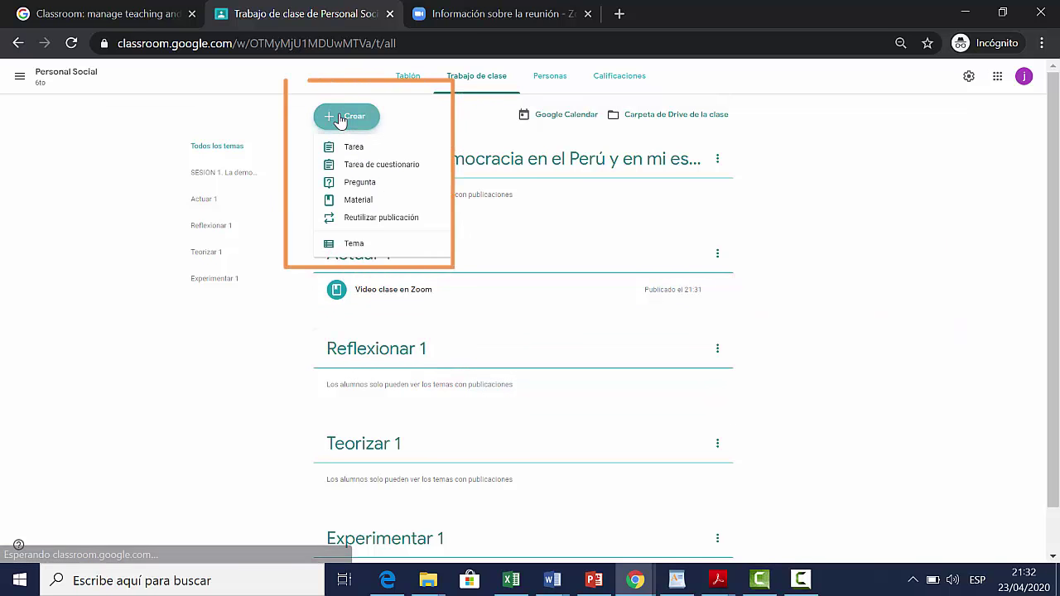
{"action": "left_click", "coordinate": [357, 183]}
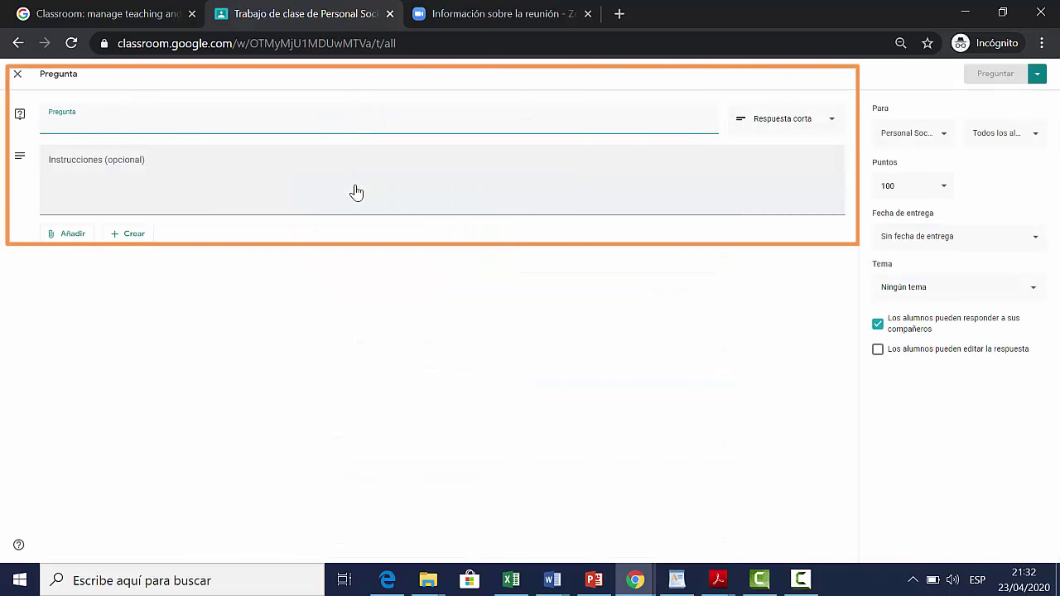
{"action": "type", "text": "¿Cuáles serían las carac"}
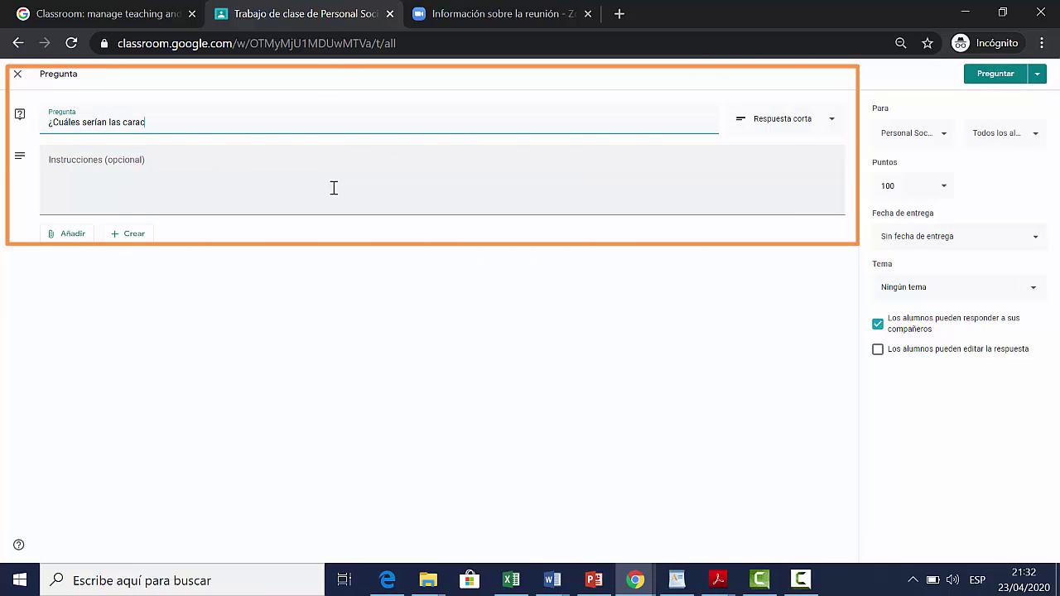
{"action": "type", "text": "terísiticas de un candidato"}
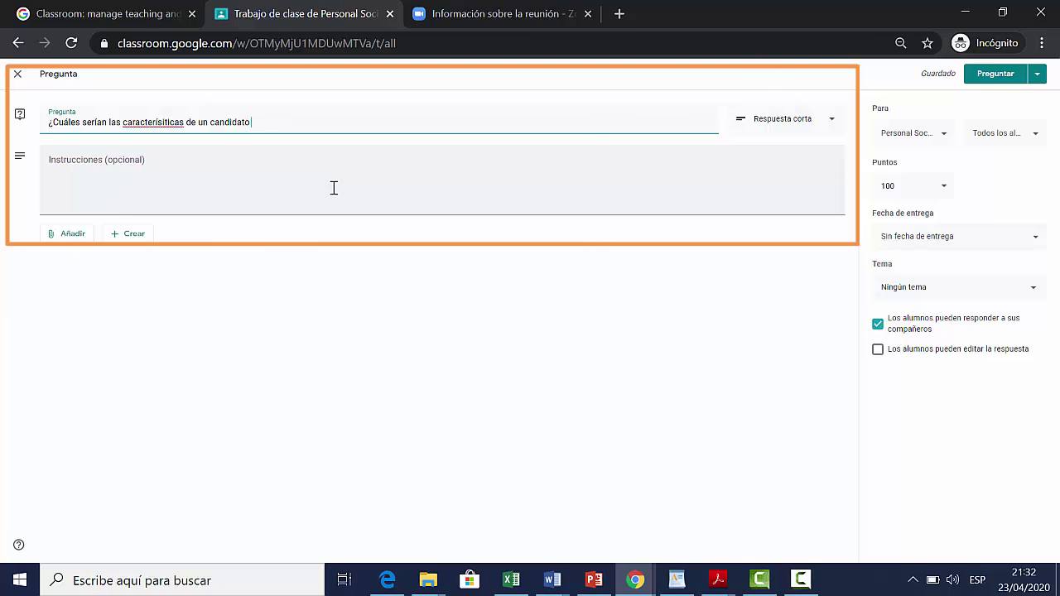
{"action": "type", "text": " al mun"}
{"action": "right_click", "coordinate": [171, 122]}
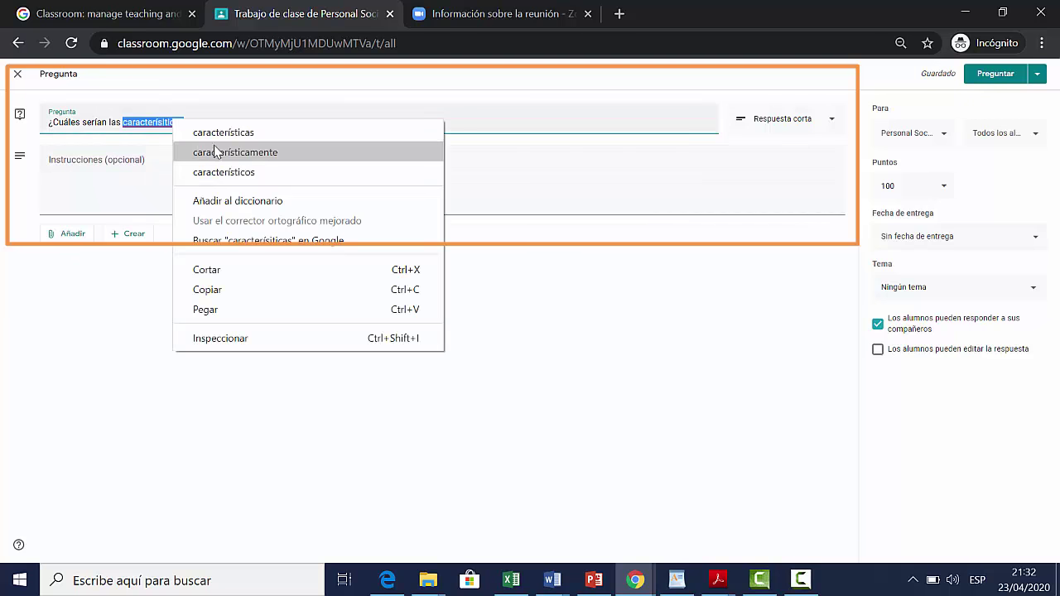
{"action": "left_click", "coordinate": [388, 125]}
{"action": "left_click", "coordinate": [406, 124]}
{"action": "type", "text": "?"}
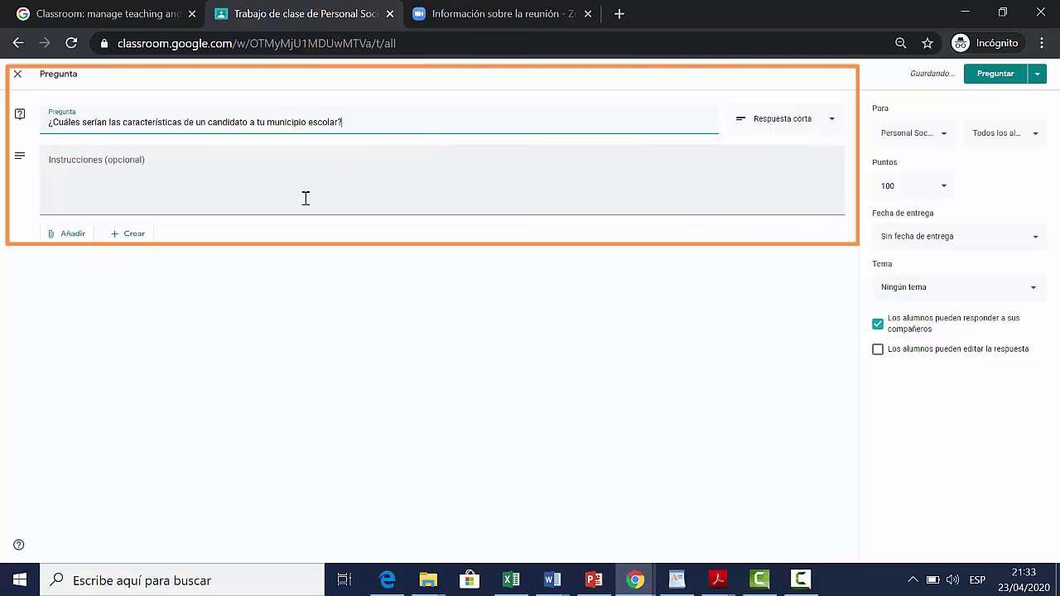
Enter the question's instructions: "Contesta la pregunta indicando cuál es tu criterio y cuál es el criterio de tu grupo.".
{"action": "left_click", "coordinate": [305, 199]}
{"action": "type", "text": "Contesta l"}
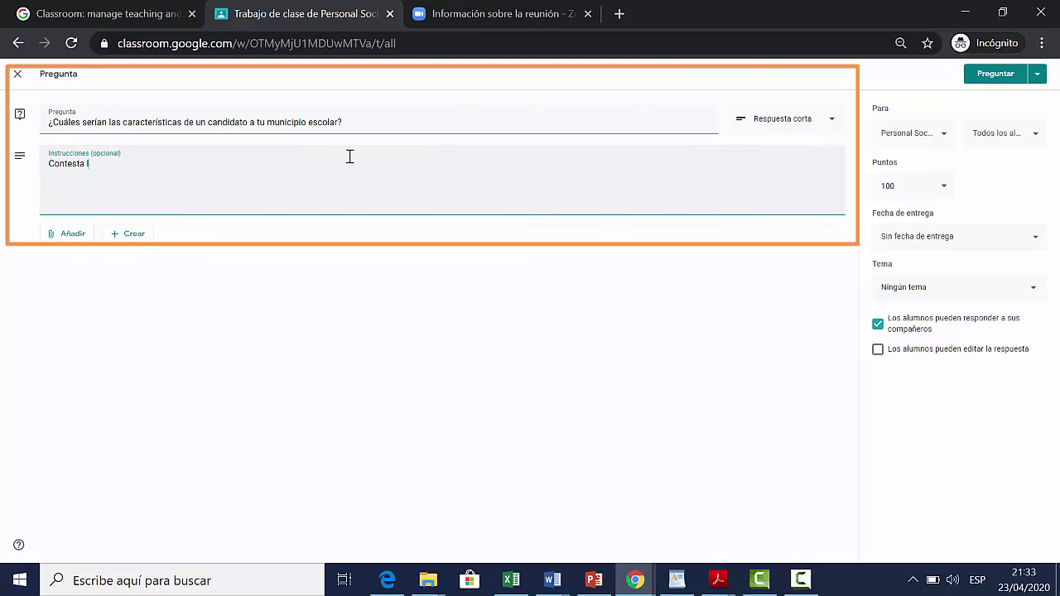
{"action": "type", "text": "a pregunta indicando"}
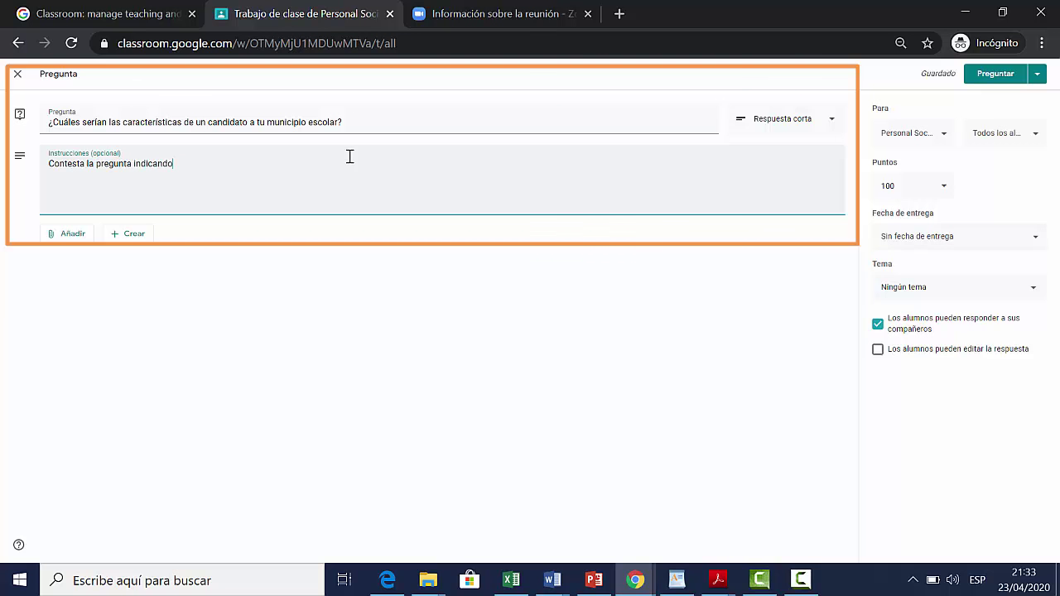
{"action": "type", "text": " cu"}
{"action": "type", "text": "ál es tu criterio y cuál es el criterio de tu grupo"}
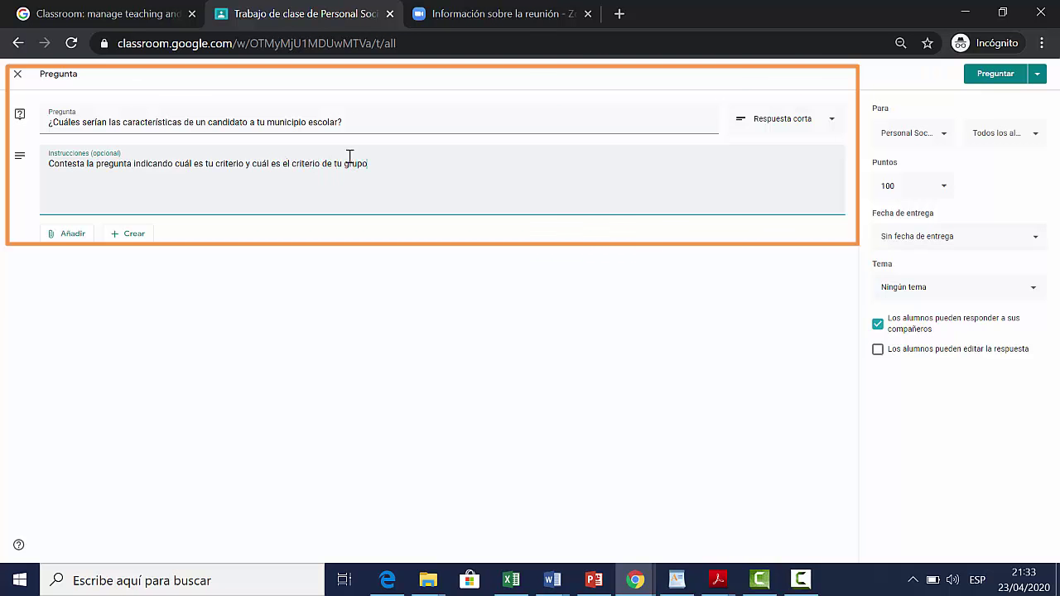
{"action": "type", "text": "."}
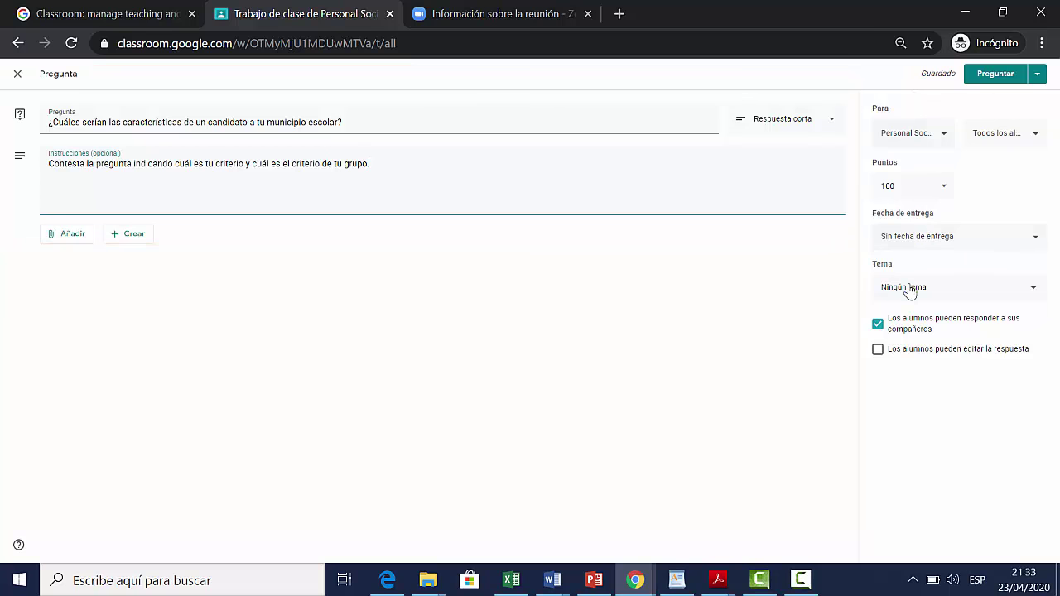
Assign the question to the topic "Reflexionar 1" and set its due date to 5 May 2020.
{"action": "left_click", "coordinate": [1034, 296]}
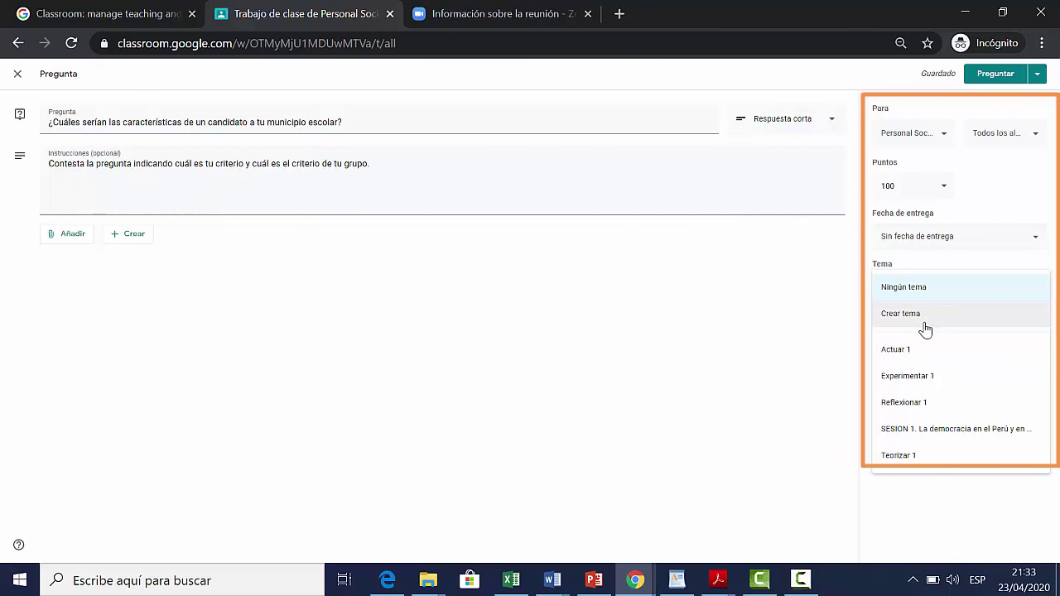
{"action": "left_click", "coordinate": [921, 404]}
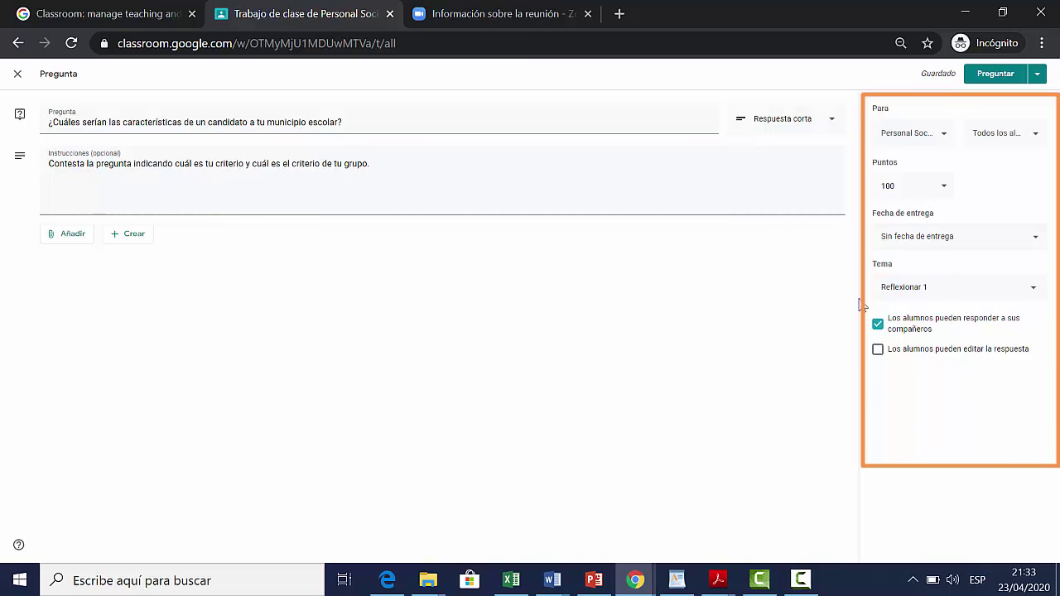
{"action": "left_click", "coordinate": [1037, 244]}
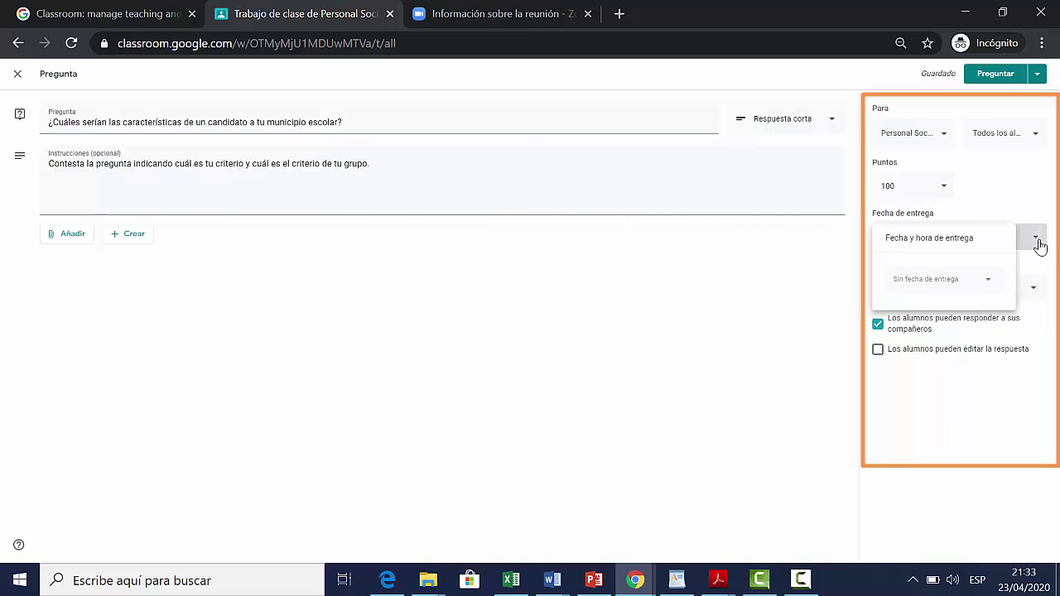
{"action": "left_click", "coordinate": [962, 282]}
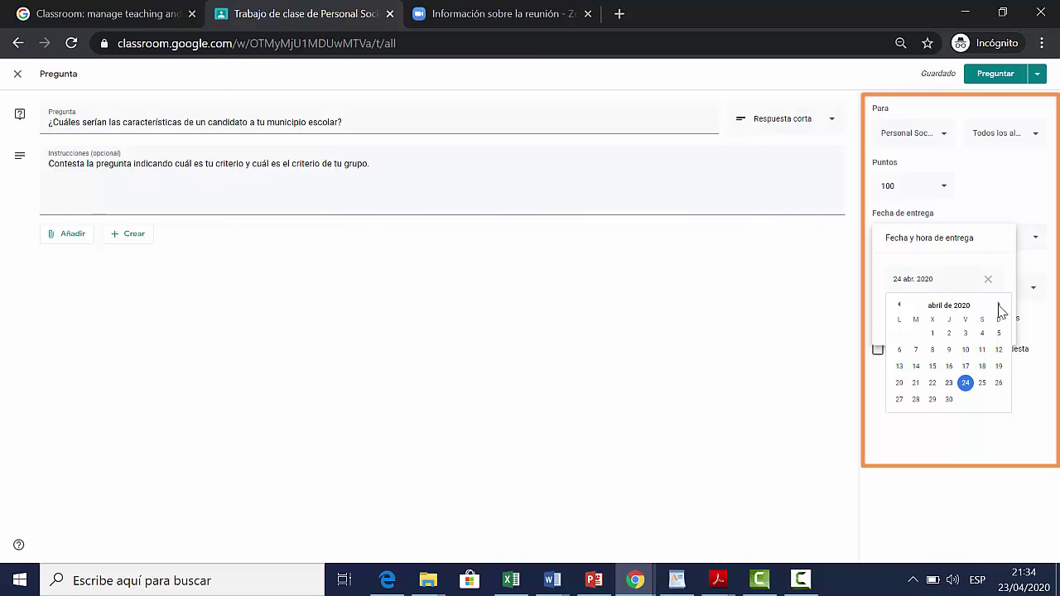
{"action": "left_click", "coordinate": [998, 306]}
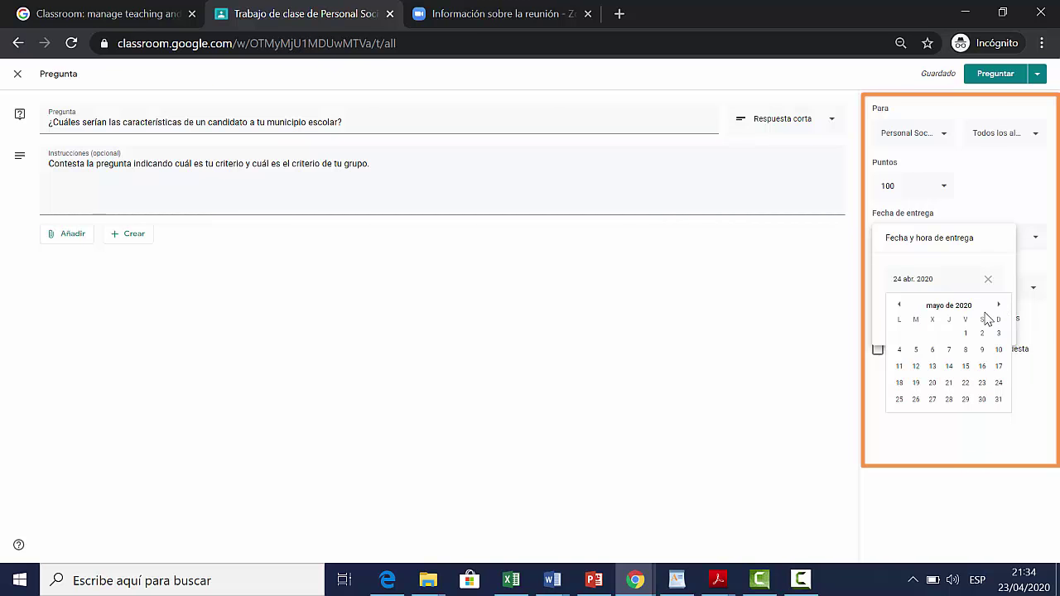
{"action": "left_click", "coordinate": [917, 350]}
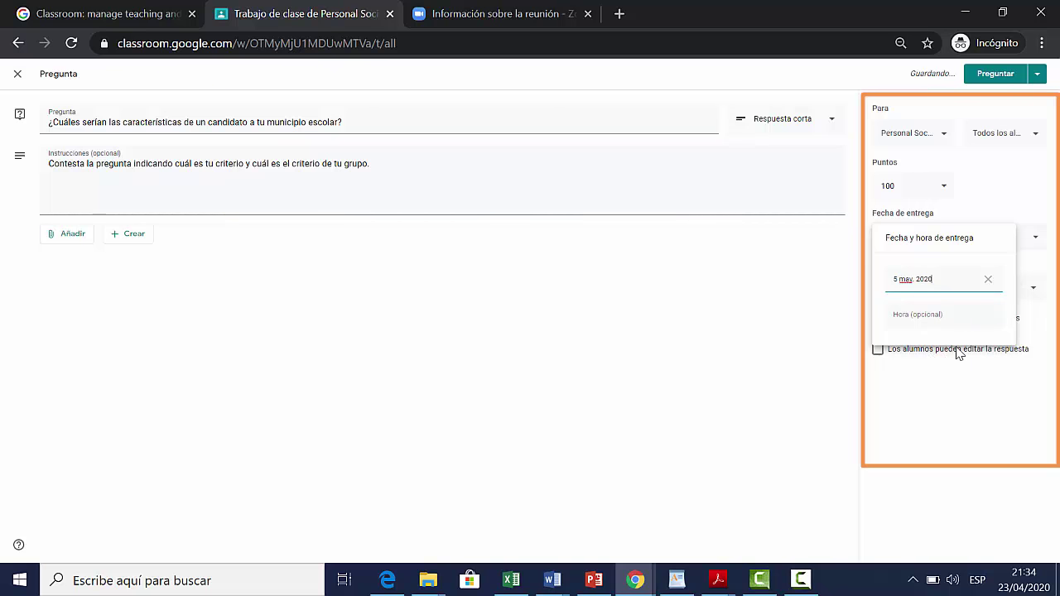
{"action": "left_click", "coordinate": [1015, 194]}
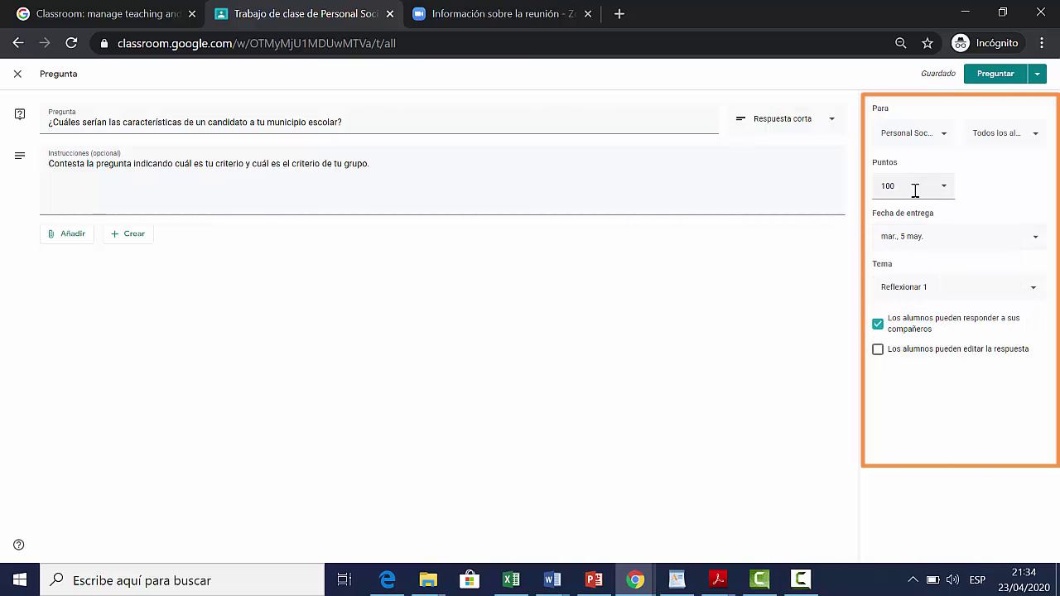
Set the question's maximum score to 20 points and publish it to the class.
{"action": "left_click", "coordinate": [908, 187]}
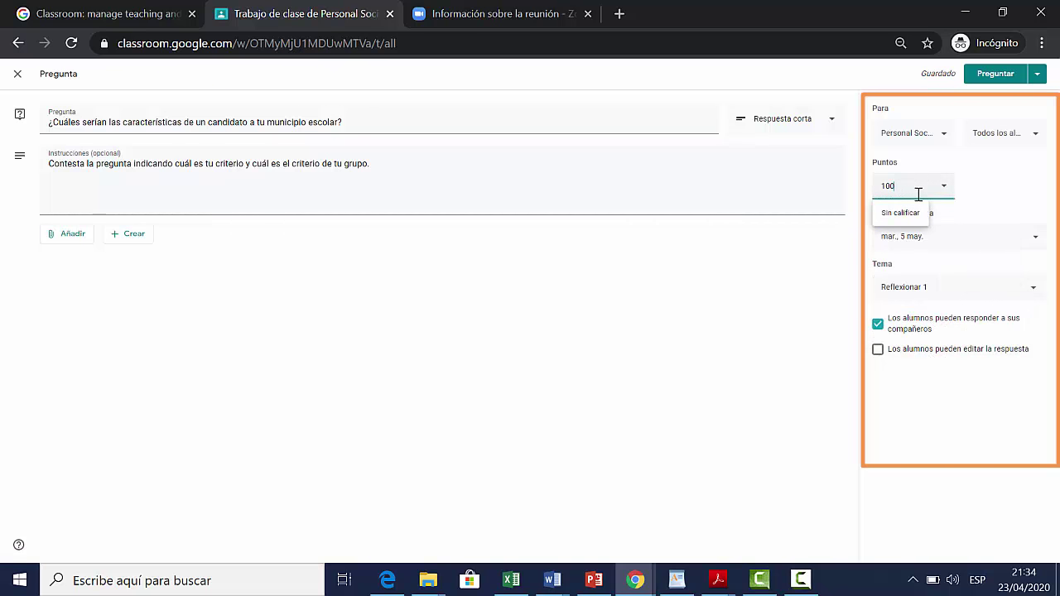
{"action": "key", "text": "BackSpace"}
{"action": "key", "text": "BackSpace"}
{"action": "key", "text": "BackSpace"}
{"action": "type", "text": "20"}
{"action": "left_click", "coordinate": [982, 187]}
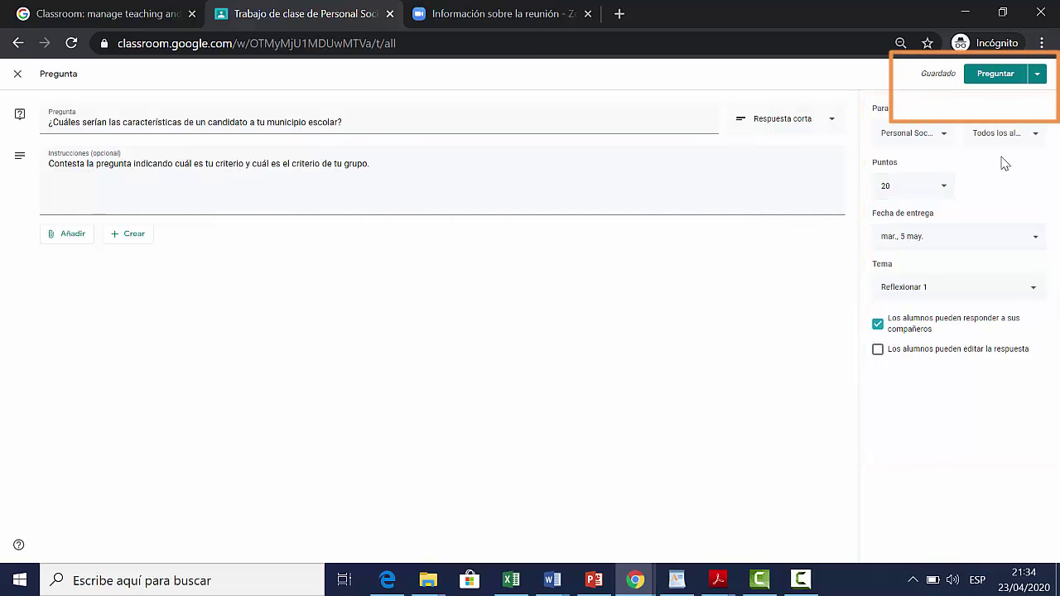
{"action": "left_click", "coordinate": [998, 75]}
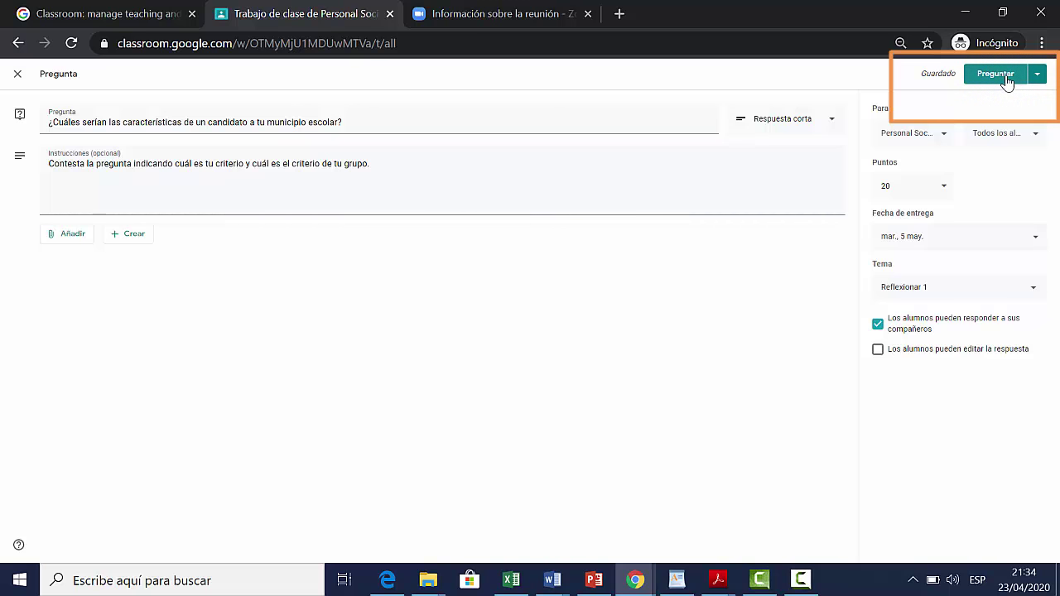
{"action": "left_click", "coordinate": [1007, 82]}
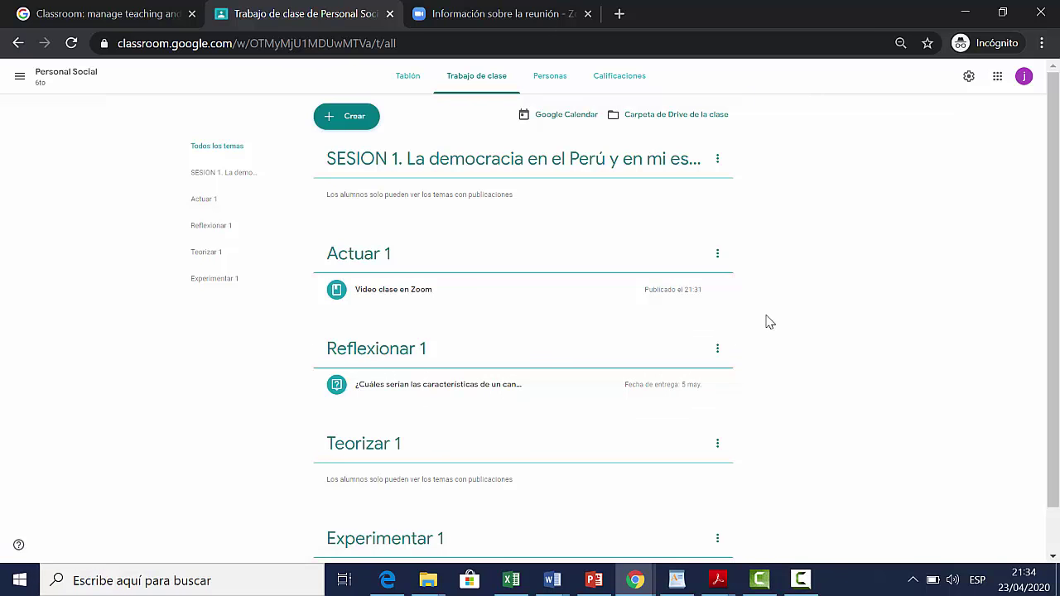
Create a class material titled "Revisar el contenido para establecer conceptos y teorías sobre la democracia".
{"action": "scroll", "coordinate": [764, 320], "scroll_direction": "down", "scroll_amount": 1}
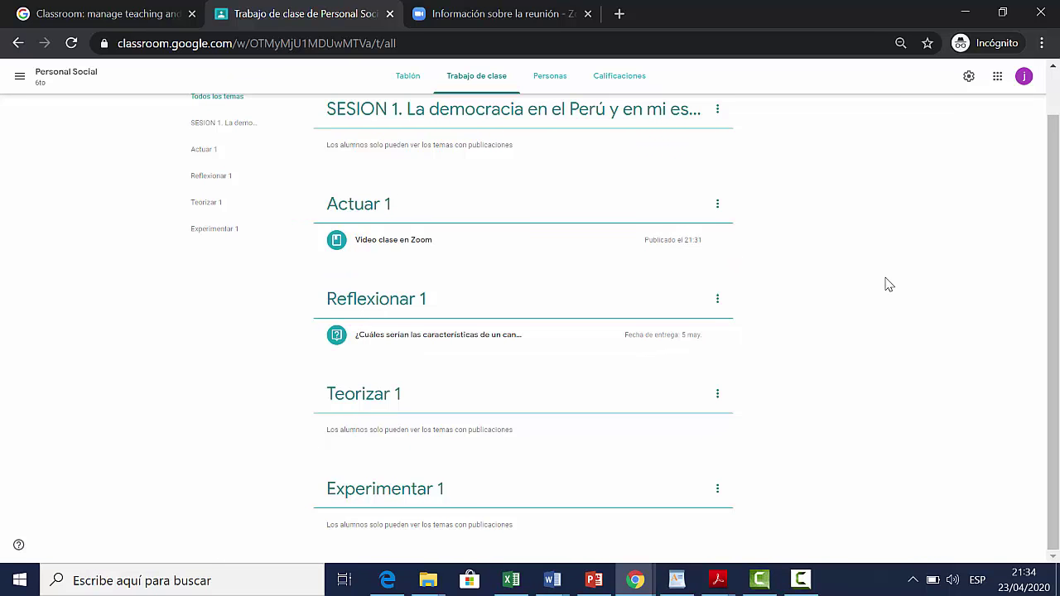
{"action": "scroll", "coordinate": [879, 284], "scroll_direction": "up", "scroll_amount": 1}
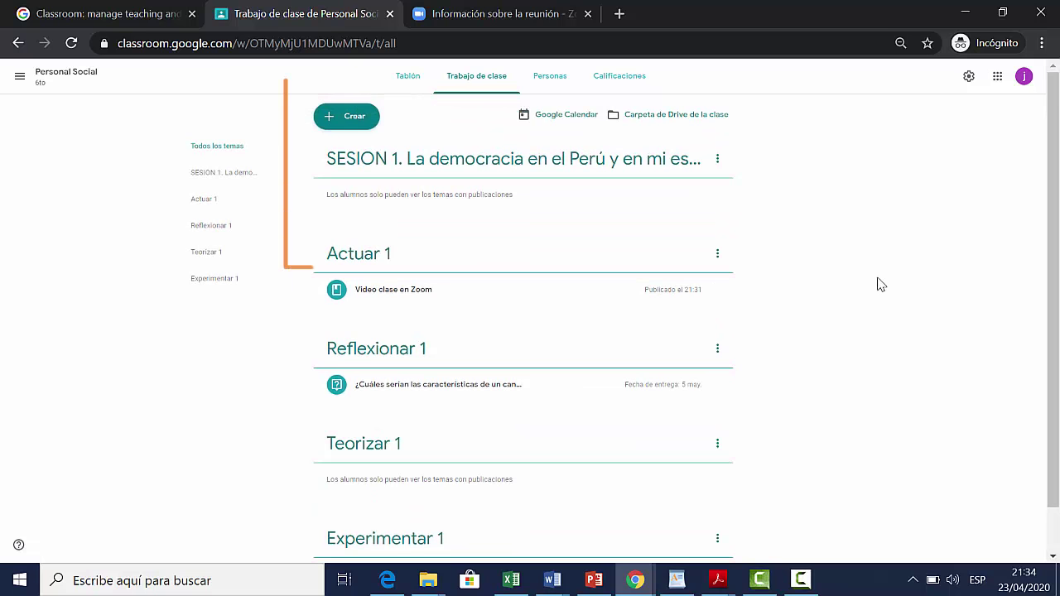
{"action": "left_click", "coordinate": [351, 114]}
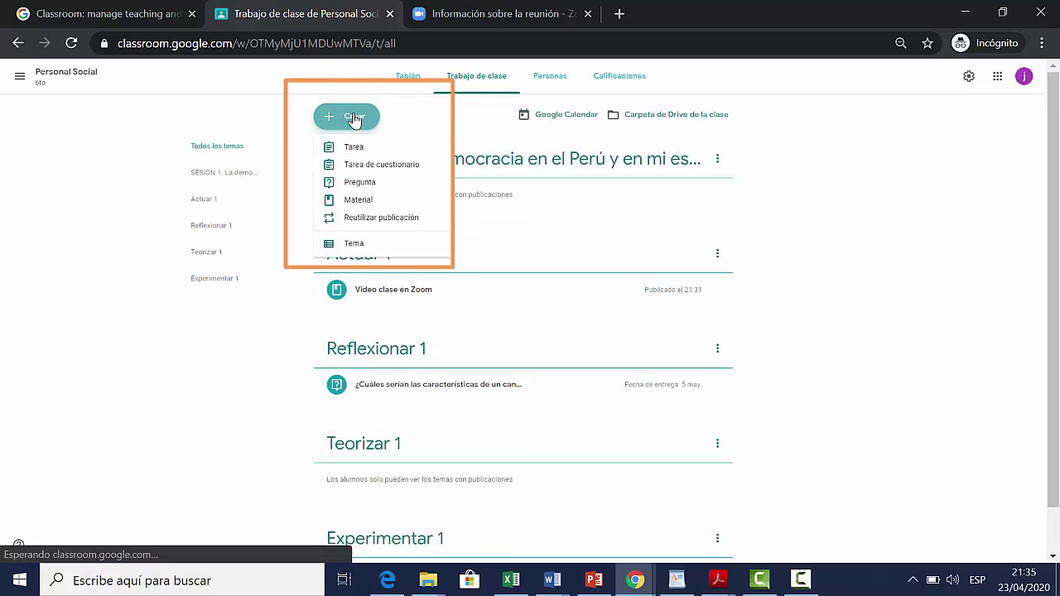
{"action": "left_click", "coordinate": [369, 203]}
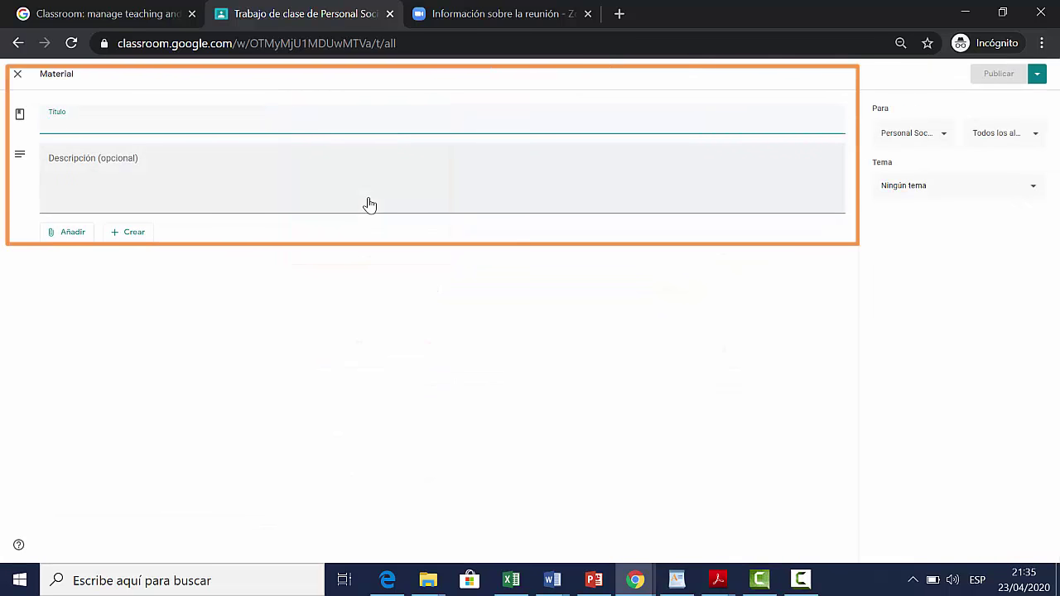
{"action": "type", "text": "REvi"}
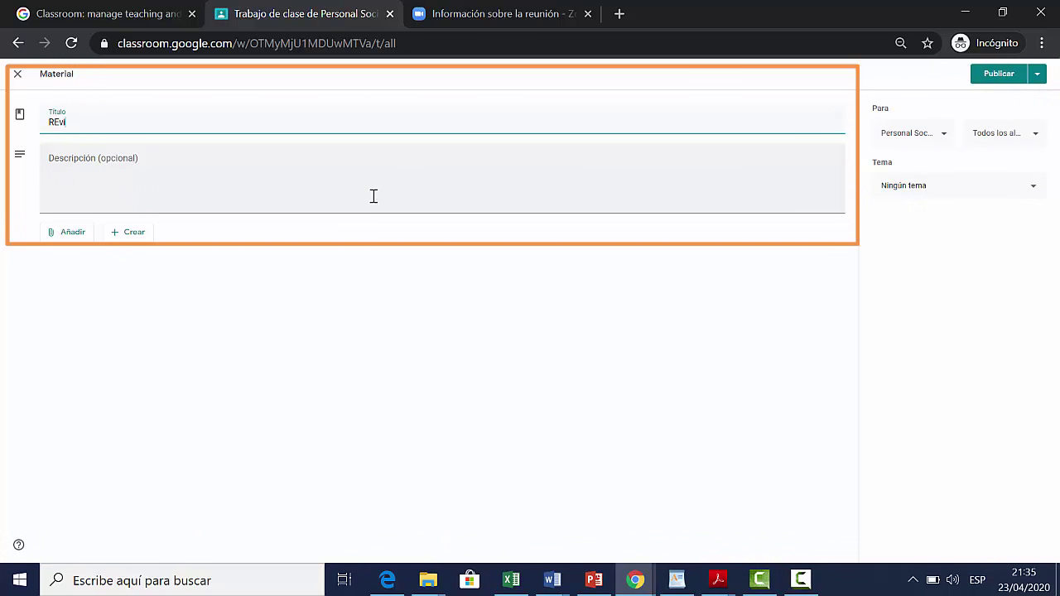
{"action": "type", "text": "sar el contenido para e"}
{"action": "type", "text": "stablecer conceptos y teorías sobre la democracia"}
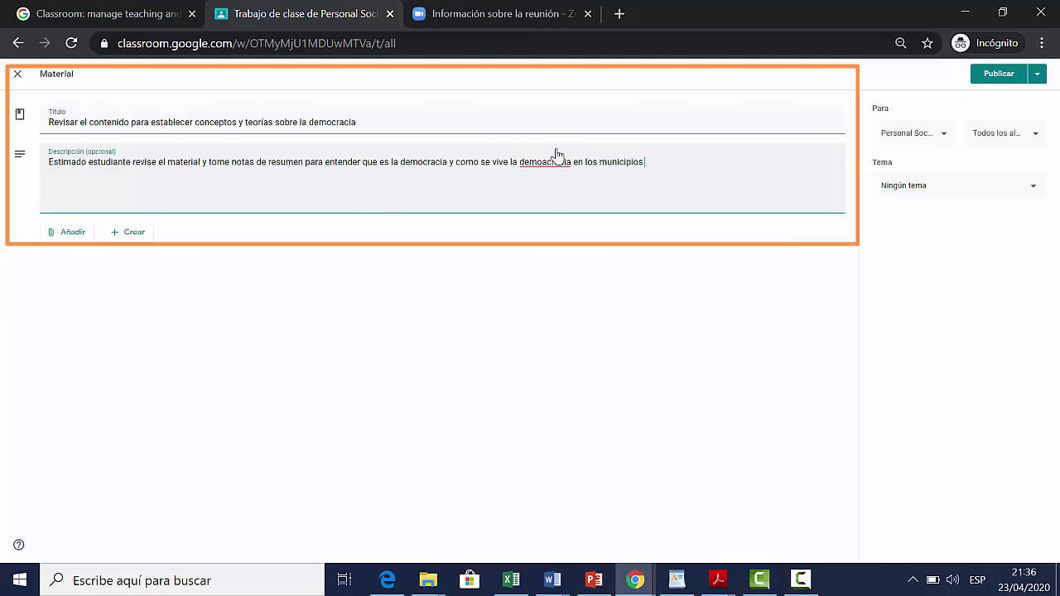
Correct the misspelled "democracia" in the material's description and complete its opening sentence so it ends "en los municipios escolares:".
{"action": "double_click", "coordinate": [557, 160]}
{"action": "type", "text": "democracia"}
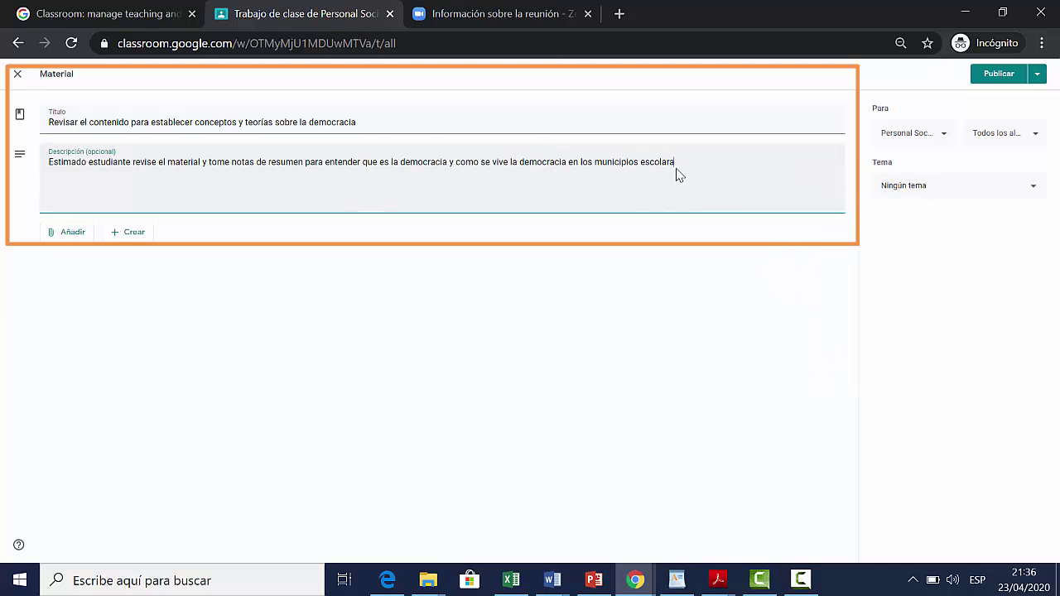
{"action": "left_click", "coordinate": [680, 170]}
{"action": "type", "text": "es"}
List the materials in the description: "PPT de la calase virtual con el profesor", "Lectura sobre la democracia en el Perú" and "Video sobre municipios escolares".
{"action": "type", "text": "ura sobre la democ"}
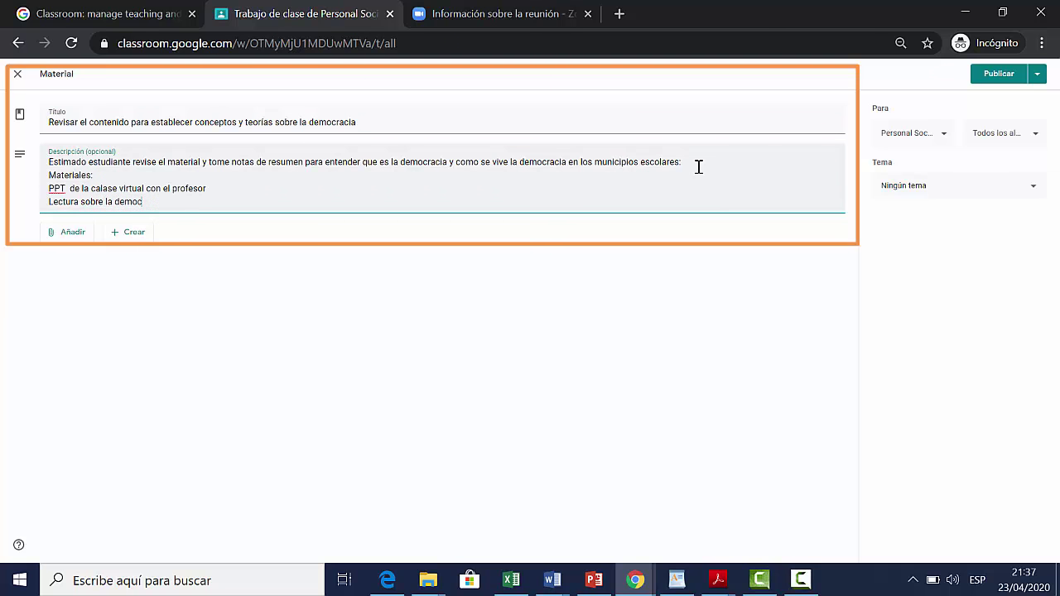
{"action": "type", "text": " en el Perú"}
{"action": "key", "text": "Return"}
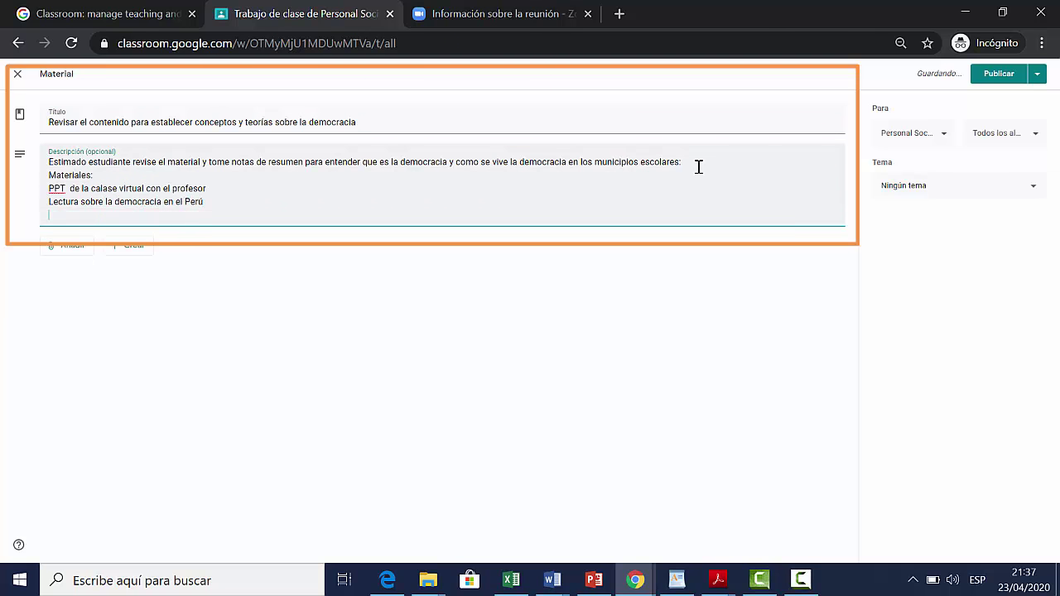
{"action": "type", "text": "Video sobre municipi"}
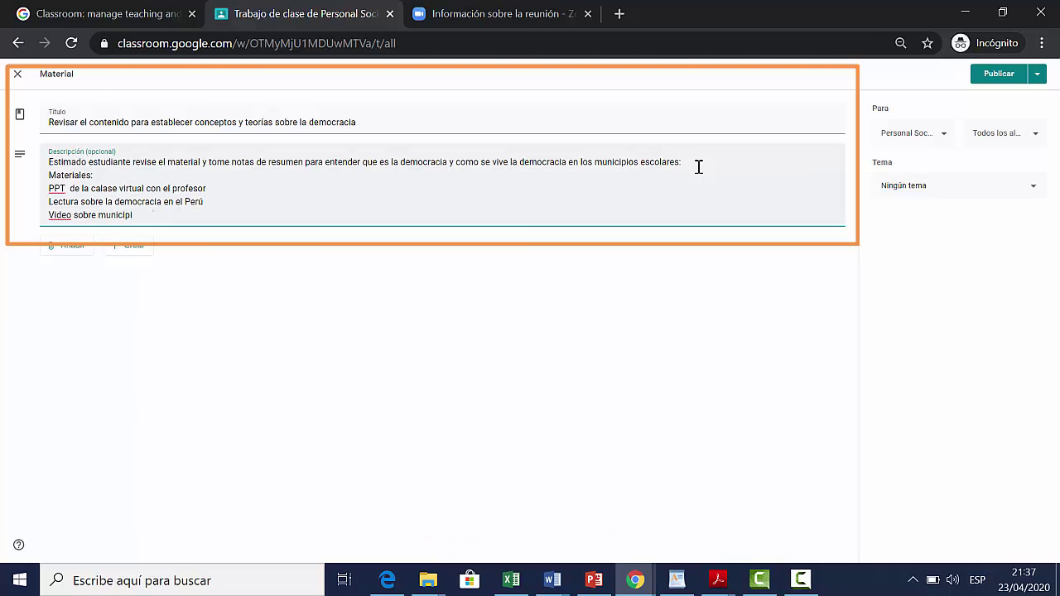
{"action": "type", "text": "os escolares"}
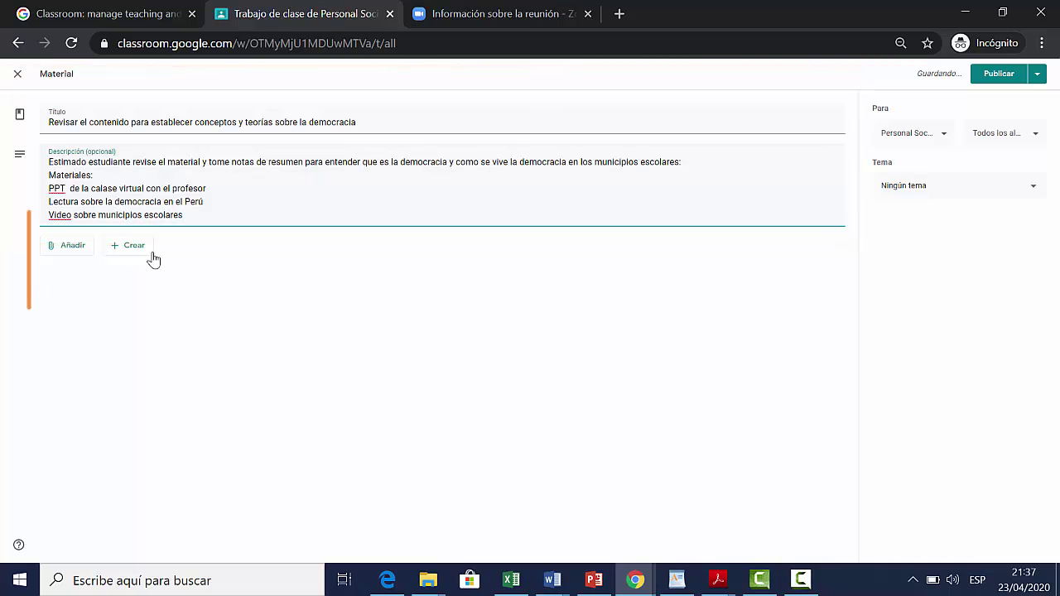
Attach the presentation "La democracia en el Perú.pptx" from the computer's MATERIAL CURSO folder to the material.
{"action": "left_click", "coordinate": [71, 250]}
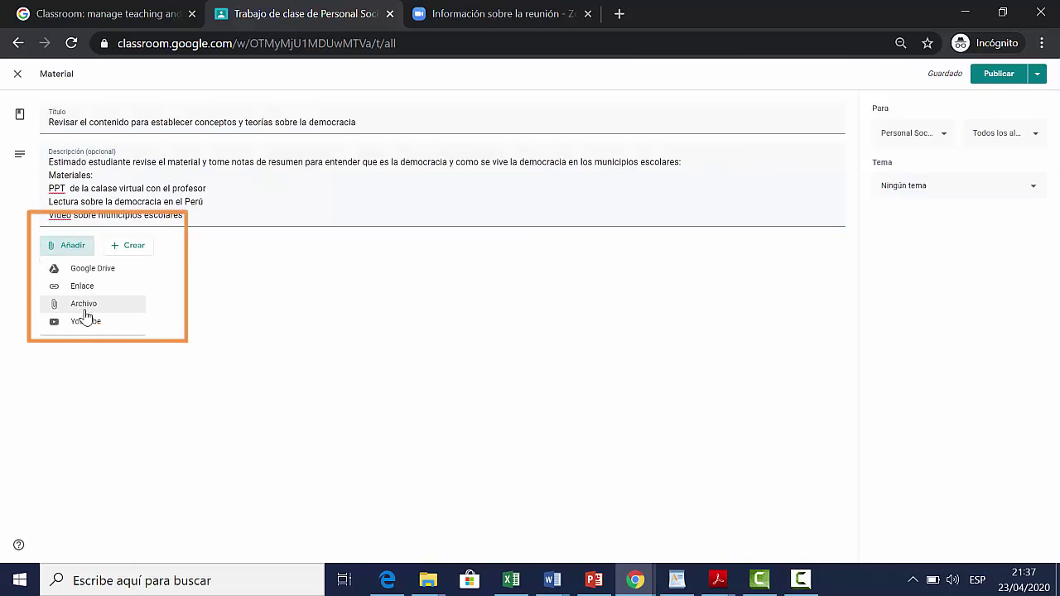
{"action": "left_click", "coordinate": [84, 305]}
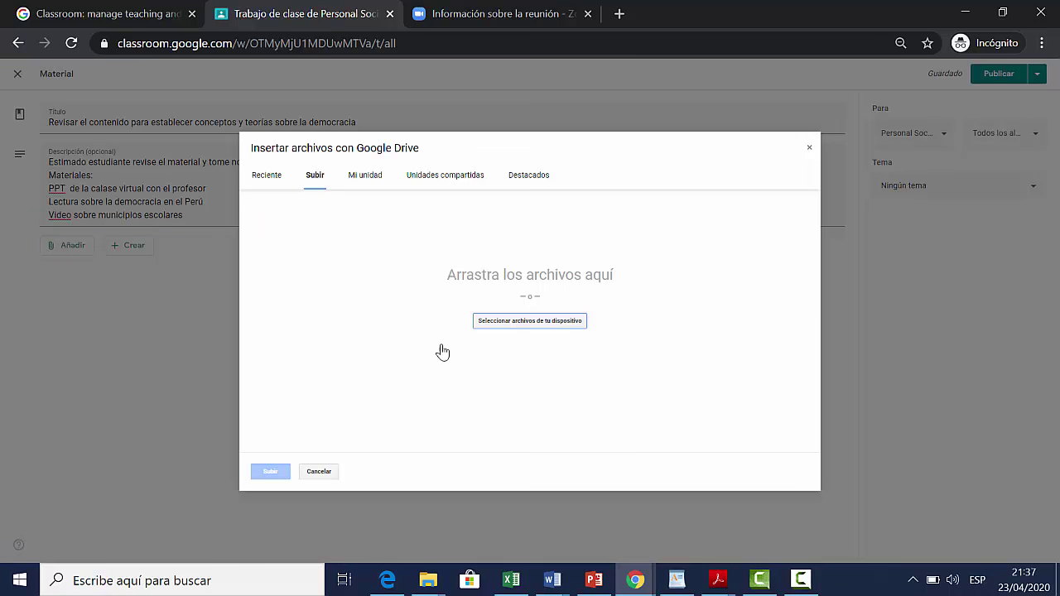
{"action": "left_click", "coordinate": [553, 321]}
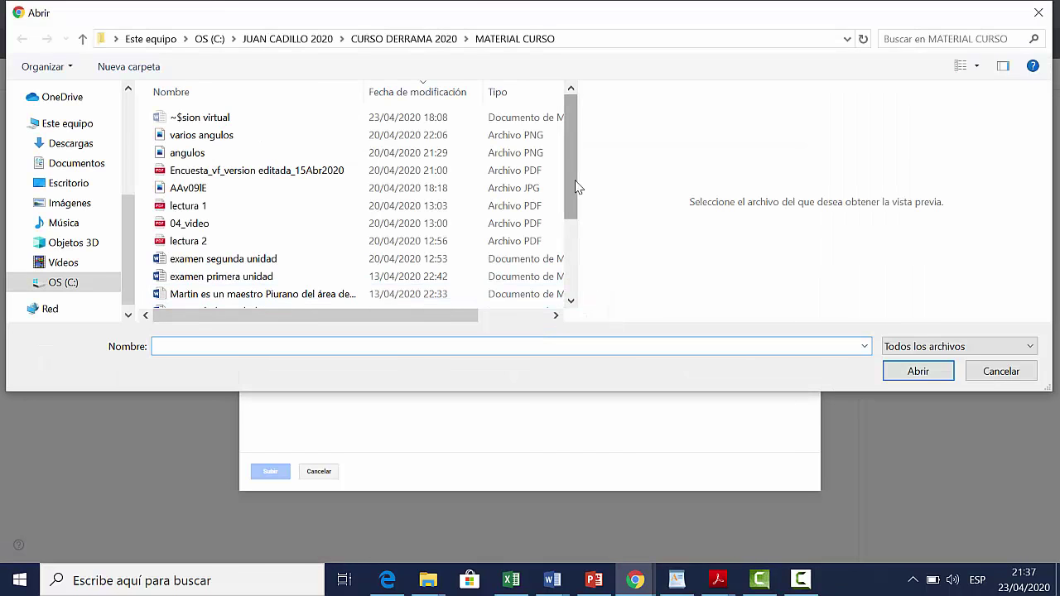
{"action": "left_click", "coordinate": [577, 253]}
{"action": "left_click_drag", "start_coordinate": [577, 253], "coordinate": [572, 274]}
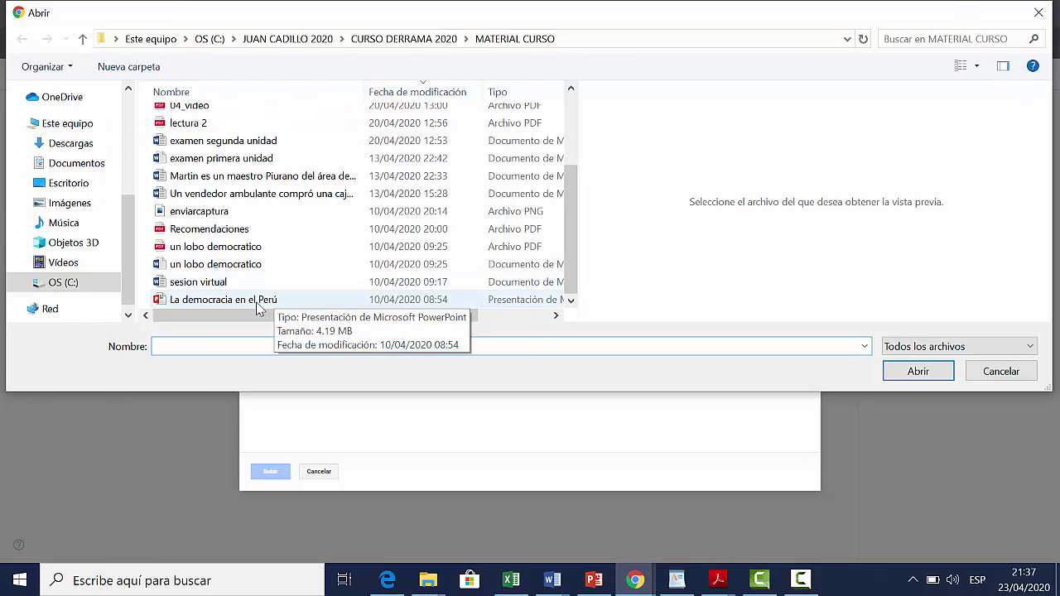
{"action": "left_click", "coordinate": [303, 299]}
{"action": "left_click", "coordinate": [915, 372]}
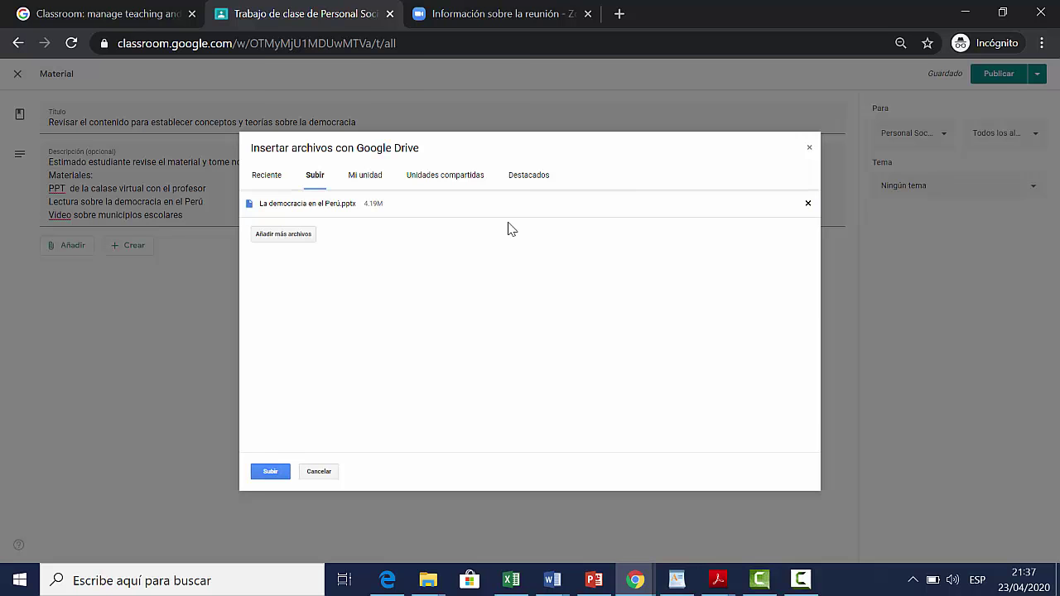
{"action": "left_click", "coordinate": [265, 474]}
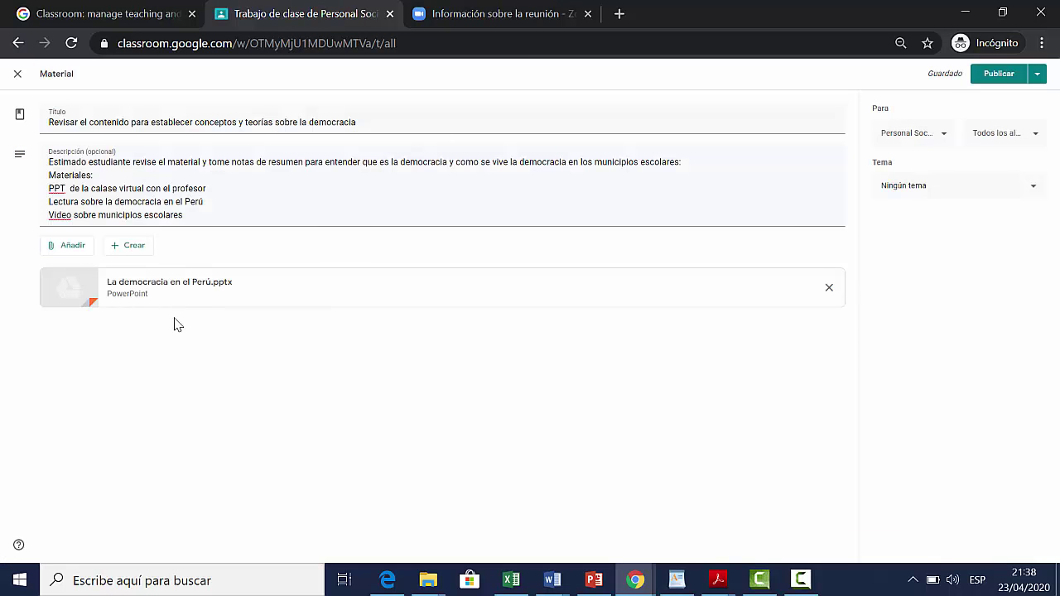
Attach the reading "lectura 2.pdf" from the computer's MATERIAL CURSO folder to the material.
{"action": "left_click", "coordinate": [76, 248]}
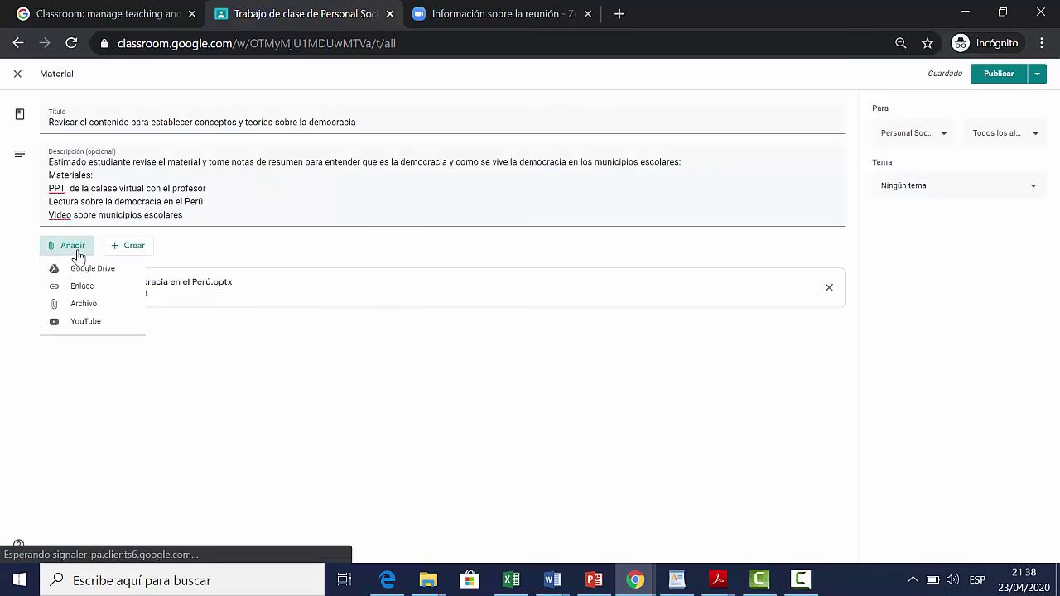
{"action": "left_click", "coordinate": [94, 308]}
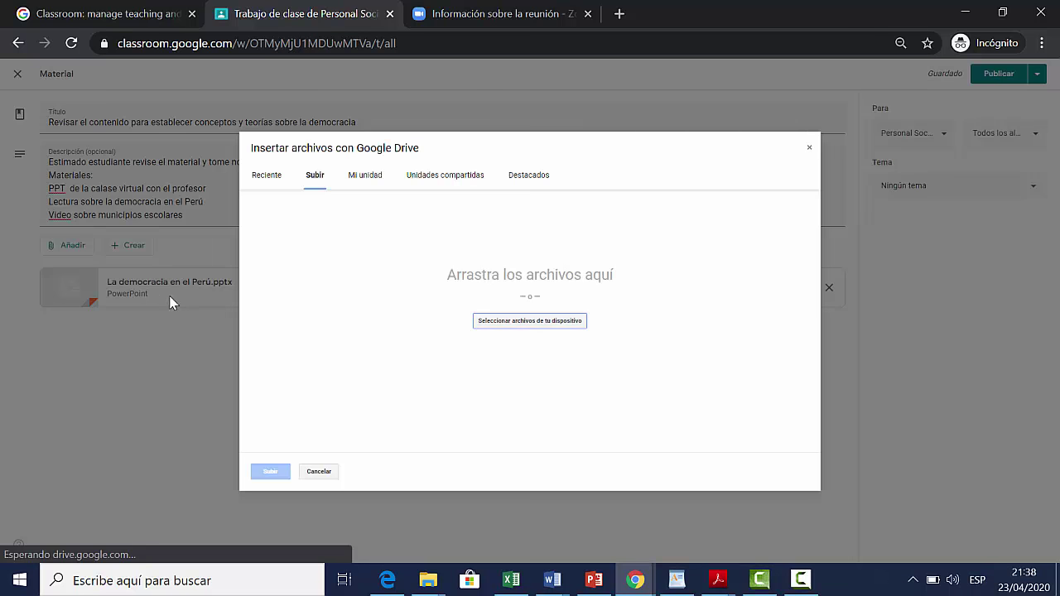
{"action": "left_click", "coordinate": [524, 324]}
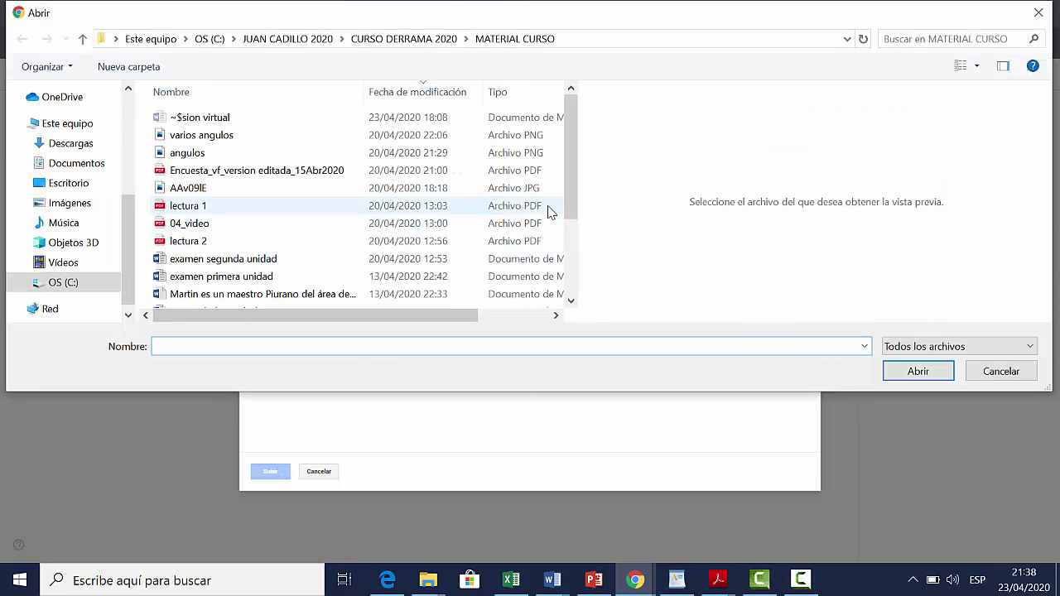
{"action": "left_click", "coordinate": [372, 240]}
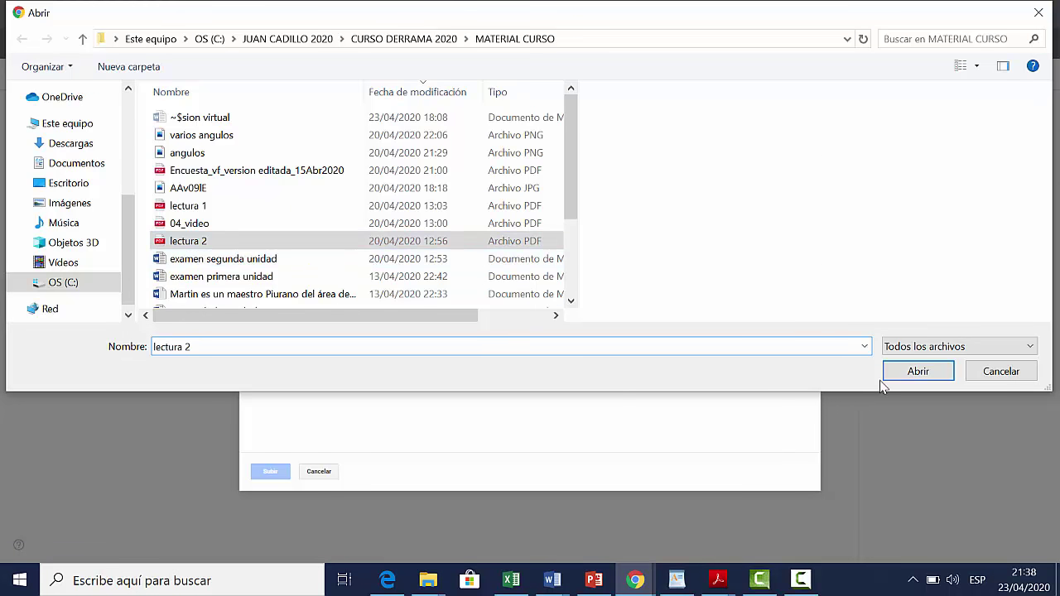
{"action": "left_click", "coordinate": [909, 374]}
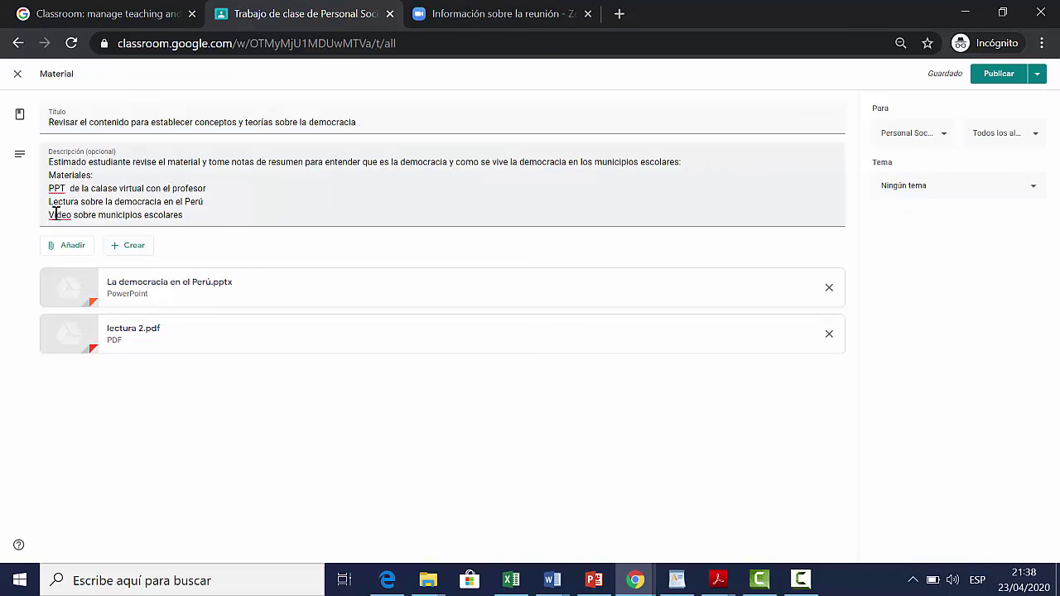
Search YouTube for "municipios escolares" and attach the video "Importancia de los Municipios Escolares" to the material.
{"action": "left_click", "coordinate": [71, 253]}
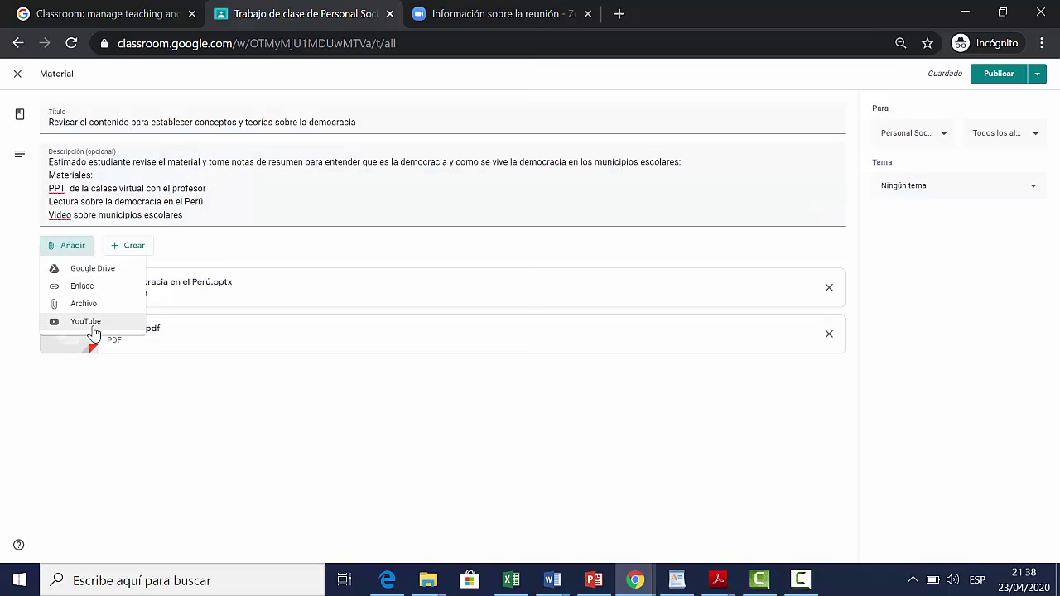
{"action": "left_click", "coordinate": [106, 319]}
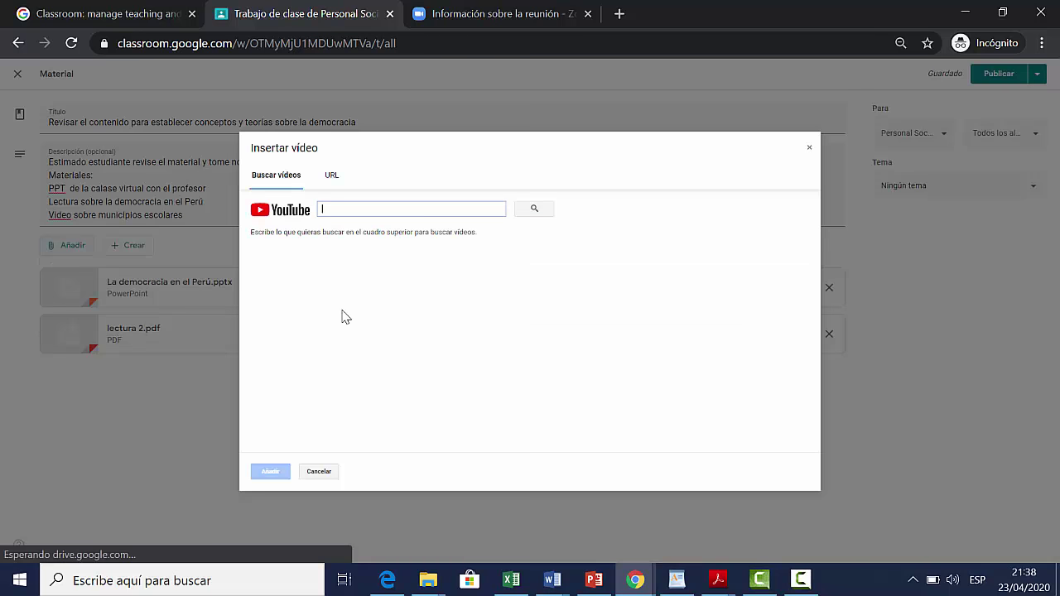
{"action": "left_click", "coordinate": [415, 209]}
{"action": "type", "text": "municipios"}
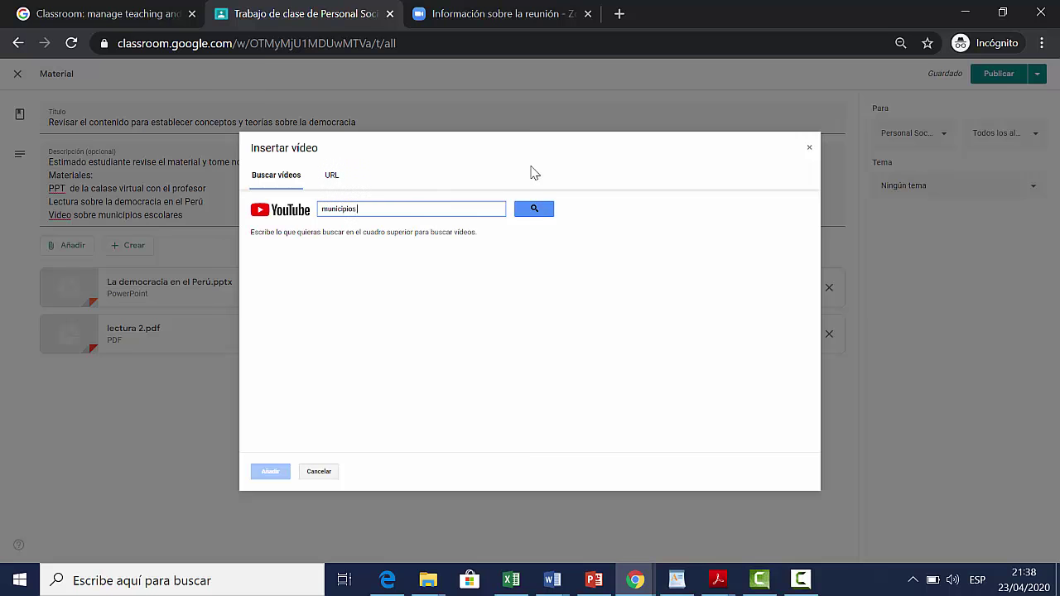
{"action": "type", "text": " escolares"}
{"action": "key", "text": "Return"}
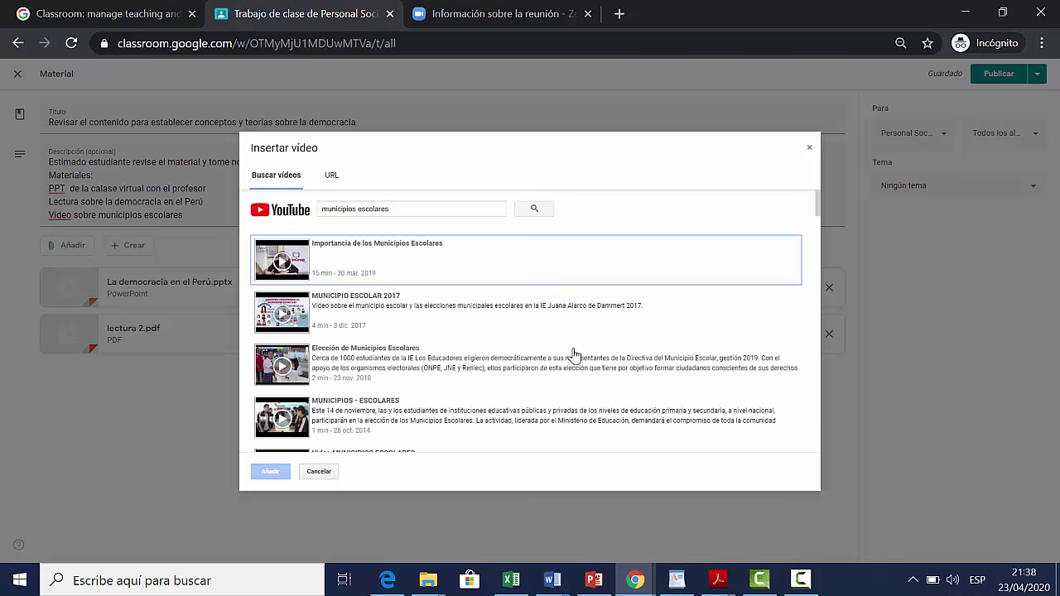
{"action": "left_click", "coordinate": [338, 269]}
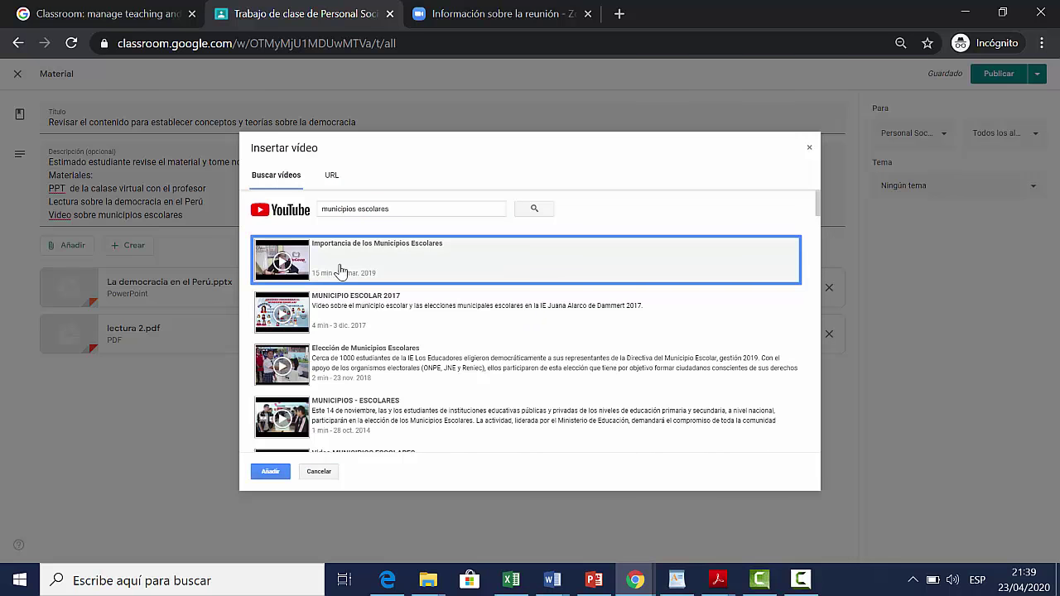
{"action": "left_click", "coordinate": [271, 471]}
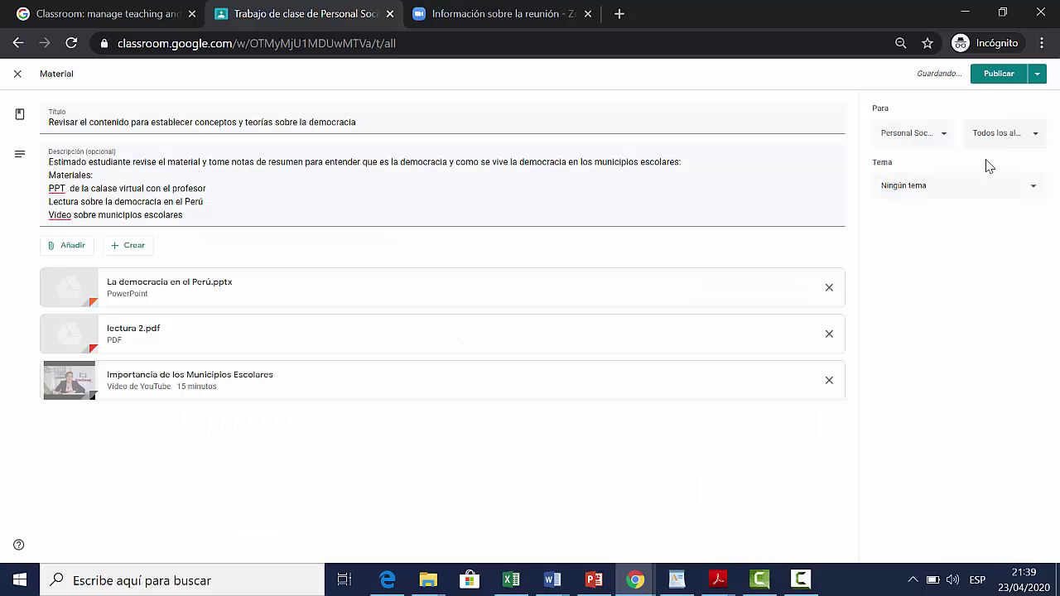
Assign the material to the topic "Teorizar 1" and publish it to the class.
{"action": "left_click", "coordinate": [1034, 192]}
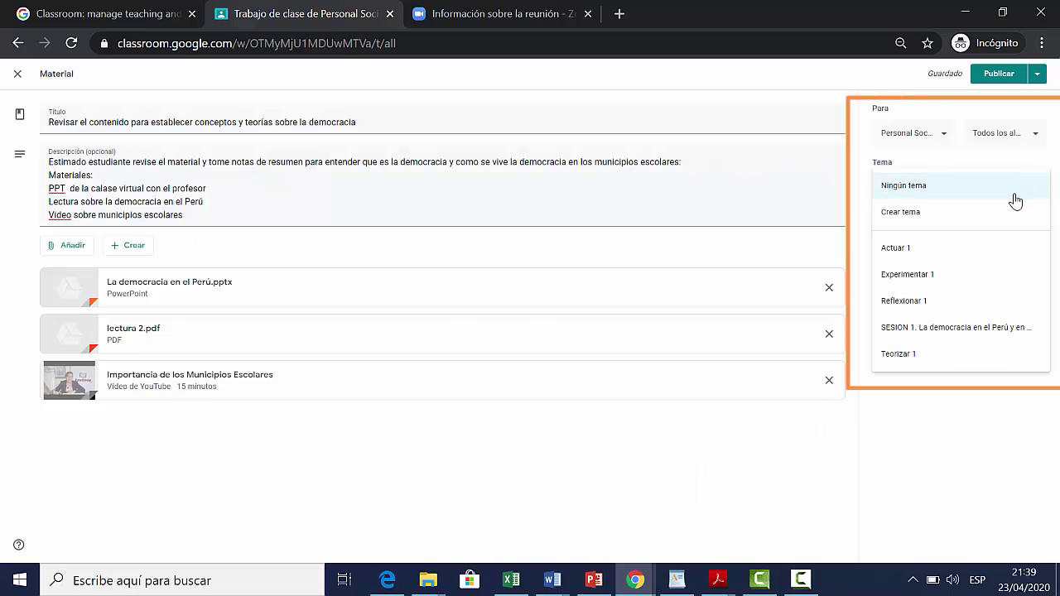
{"action": "left_click", "coordinate": [925, 352]}
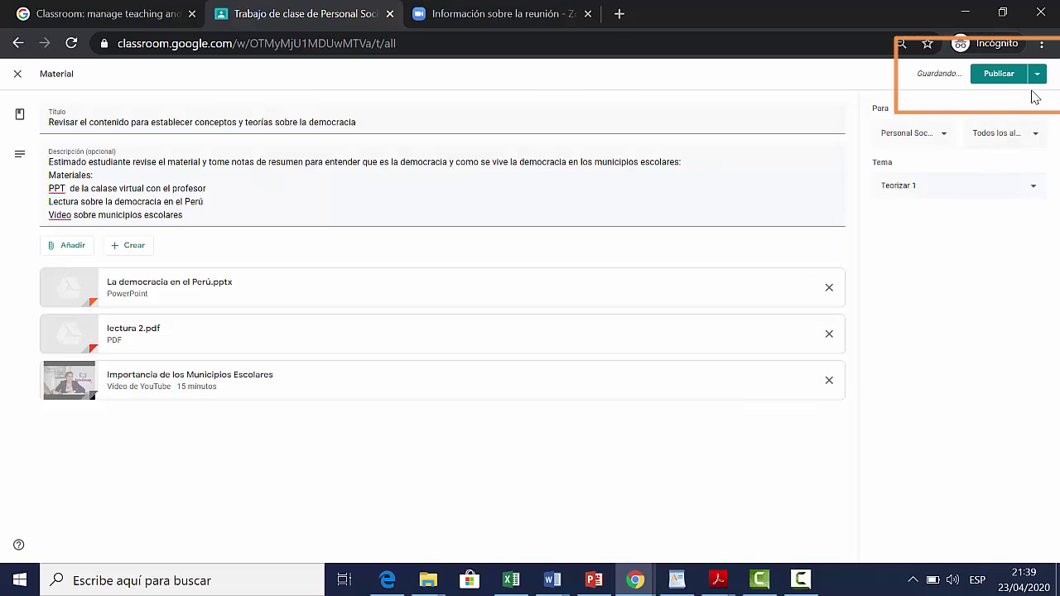
{"action": "left_click", "coordinate": [1009, 78]}
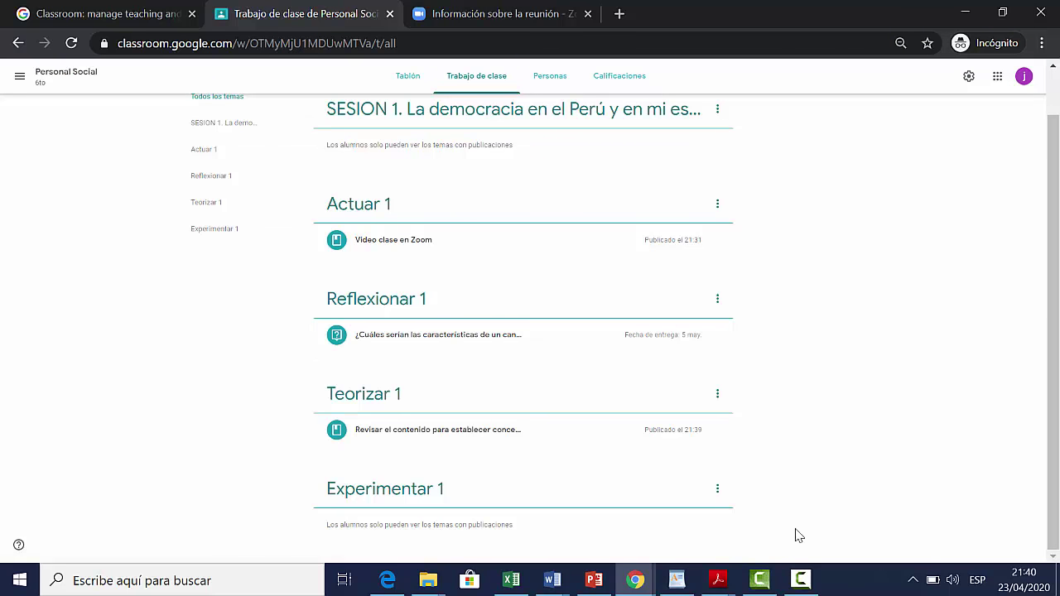
Start a new assignment in the class work and title it "Trabajo en Padlet".
{"action": "scroll", "coordinate": [497, 434], "scroll_direction": "up", "scroll_amount": 1}
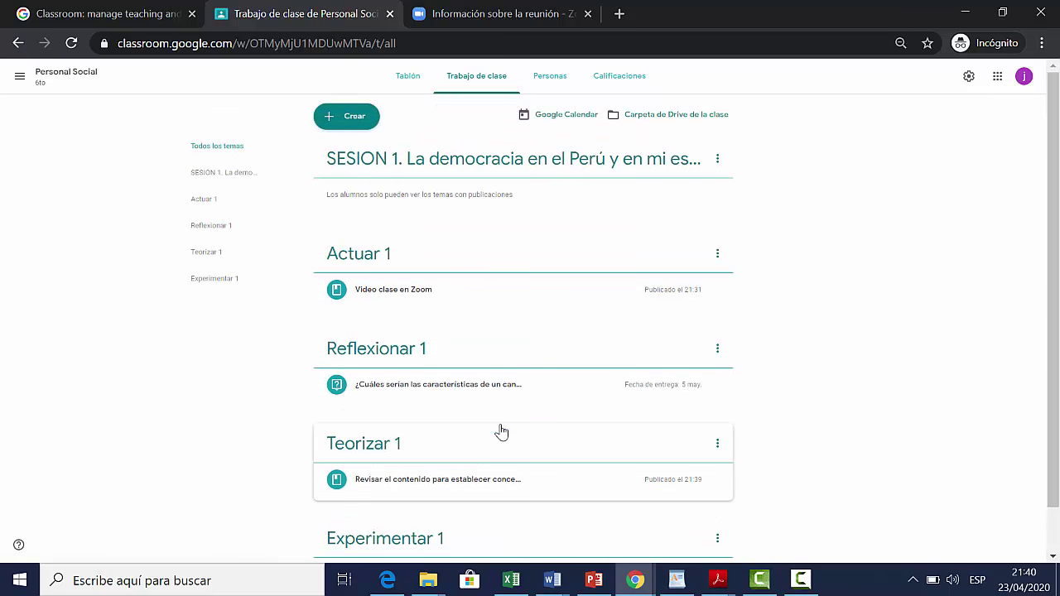
{"action": "left_click", "coordinate": [362, 121]}
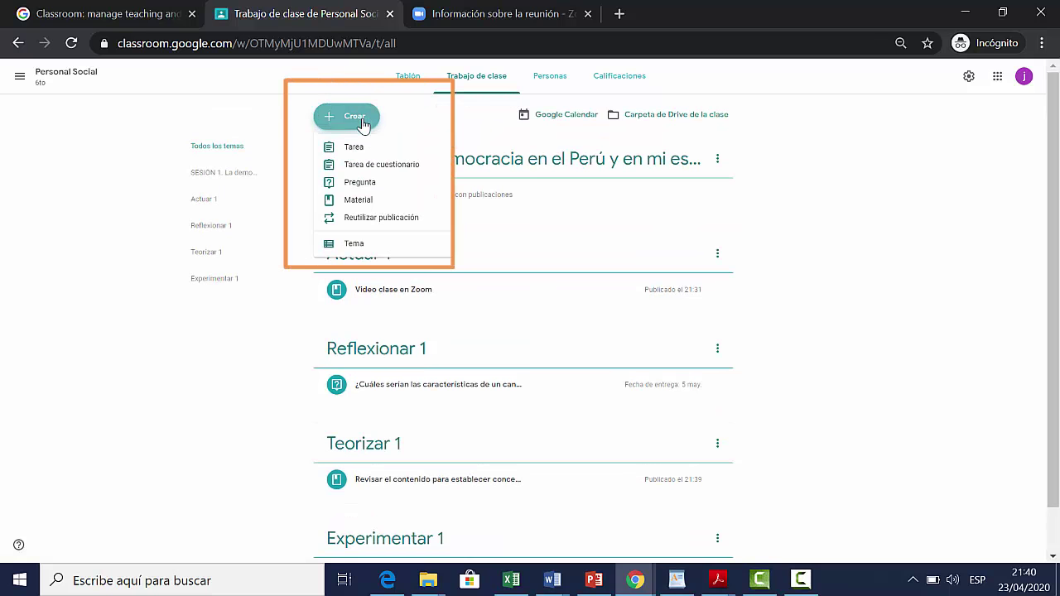
{"action": "left_click", "coordinate": [364, 148]}
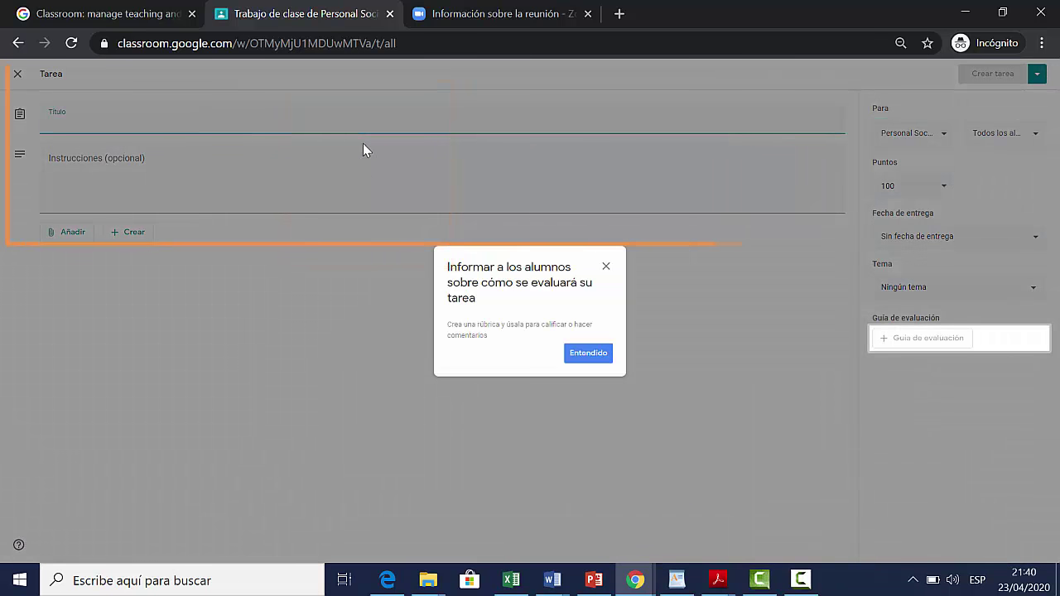
{"action": "left_click", "coordinate": [594, 356]}
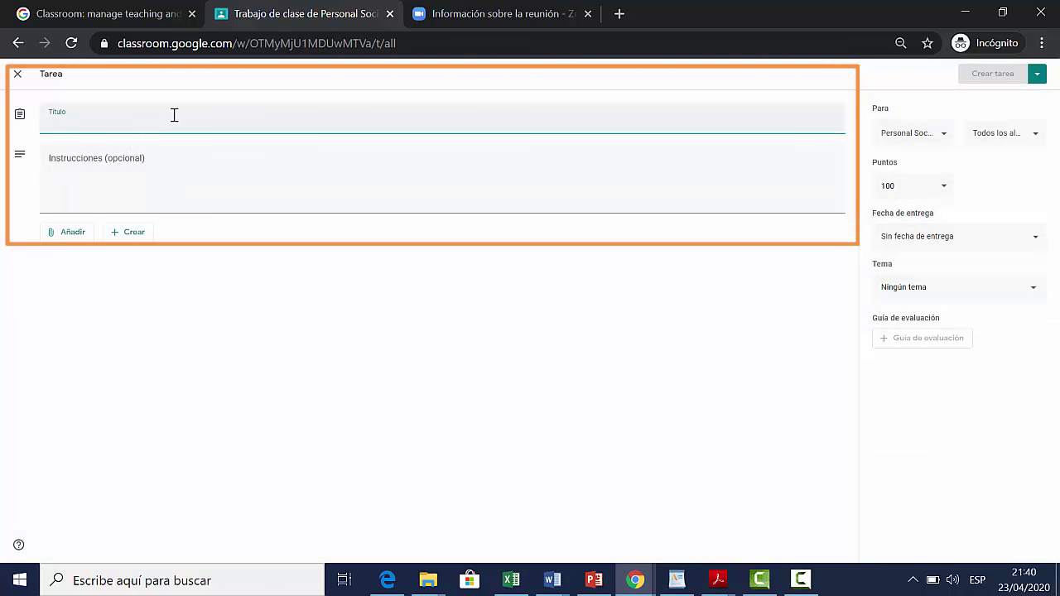
{"action": "type", "text": "Trabajo en"}
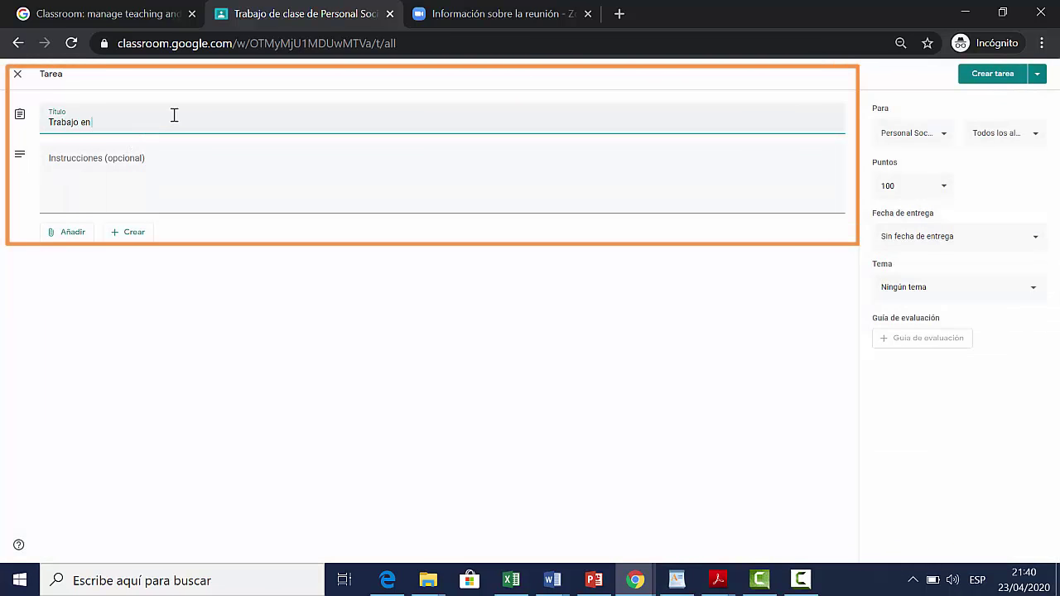
{"action": "type", "text": " Padlet"}
Enter the instructions "Elabora un muro virtual en Padlet (sobre las elecciones municipales considerando periodo de gobierno, elecciones y planes de gobierno) y envía el enlace".
{"action": "left_click", "coordinate": [78, 165]}
{"action": "type", "text": "Elabora un muro virtual. Elabora un muro virtual (sobre las elecciones municpales considerando periodo)"}
{"action": "right_click", "coordinate": [263, 176]}
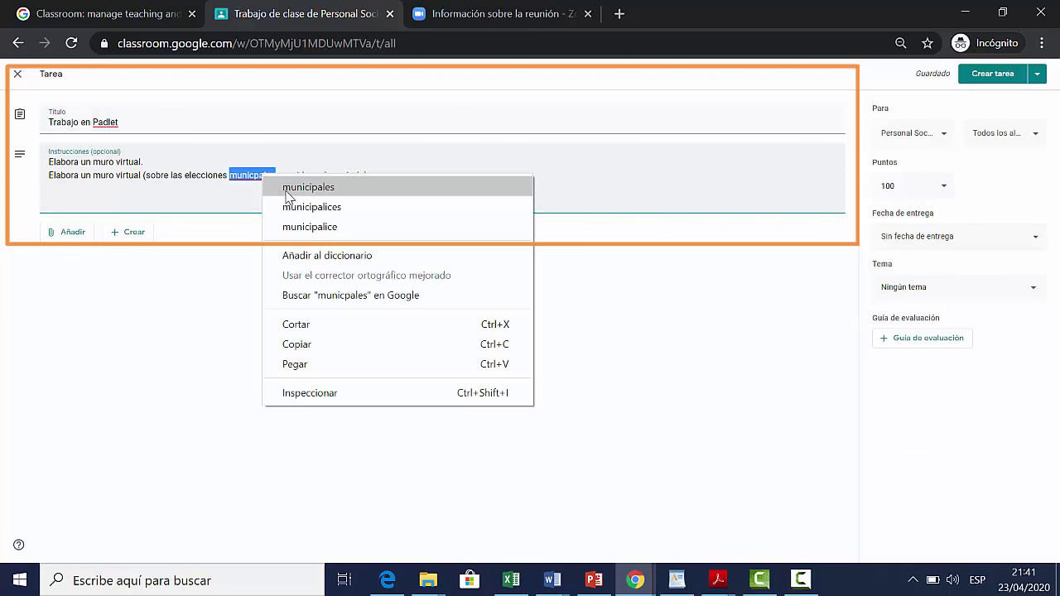
{"action": "left_click", "coordinate": [287, 188]}
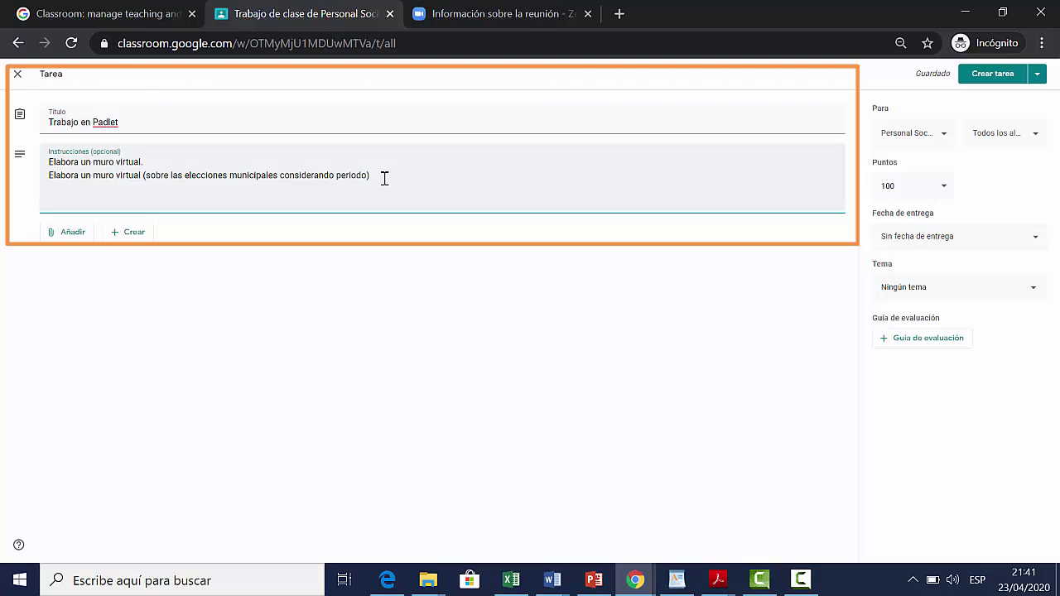
{"action": "type", "text": "de gobierno, elecciones"}
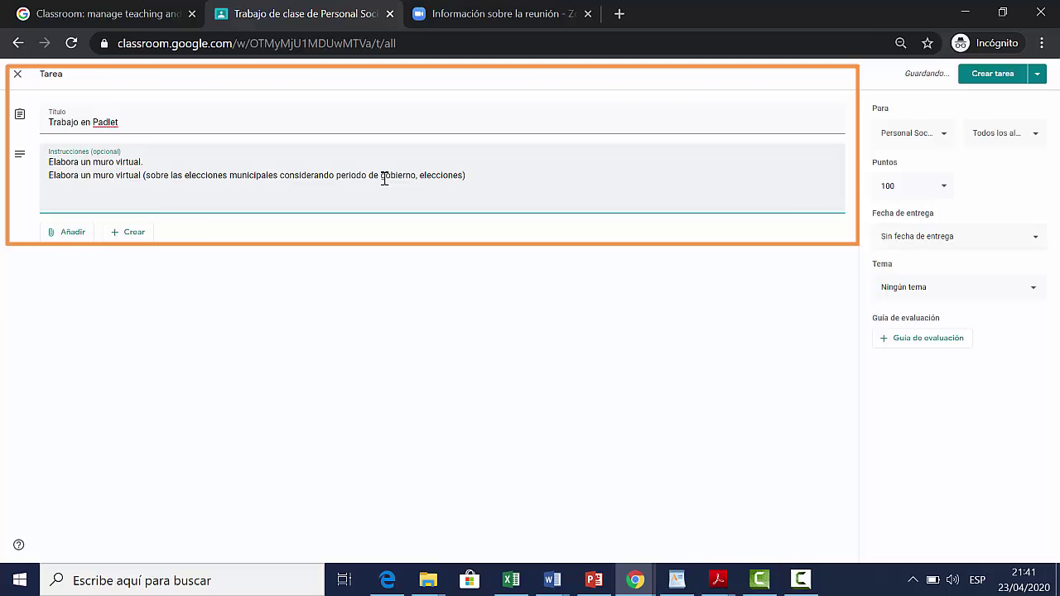
{"action": "type", "text": " y planes de gobierno"}
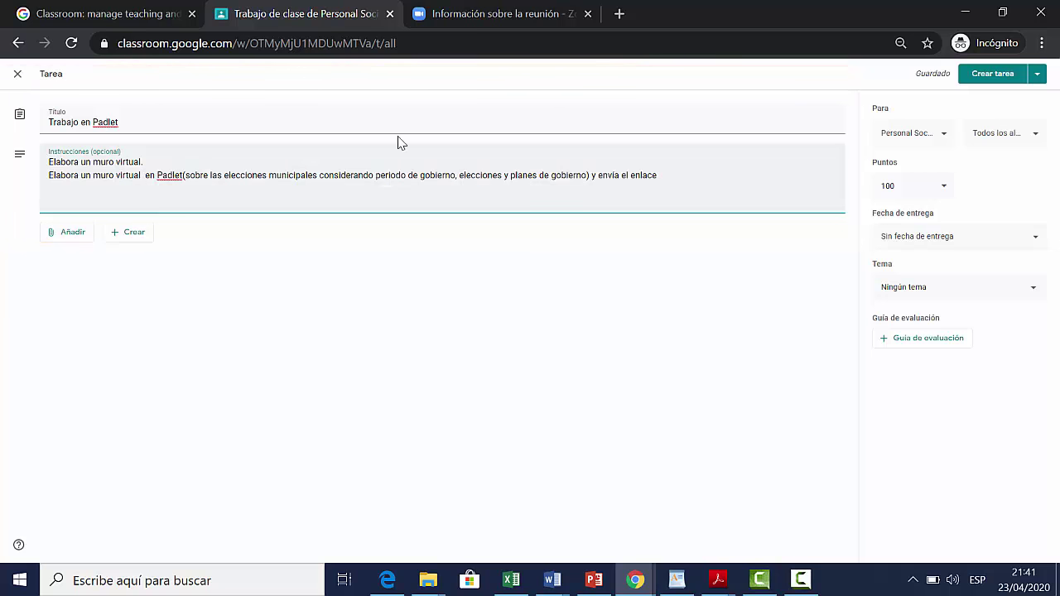
Set the assignment's points to 20, place it under the topic "Experimentar 1" and publish it.
{"action": "left_click", "coordinate": [945, 189]}
{"action": "double_click", "coordinate": [889, 188]}
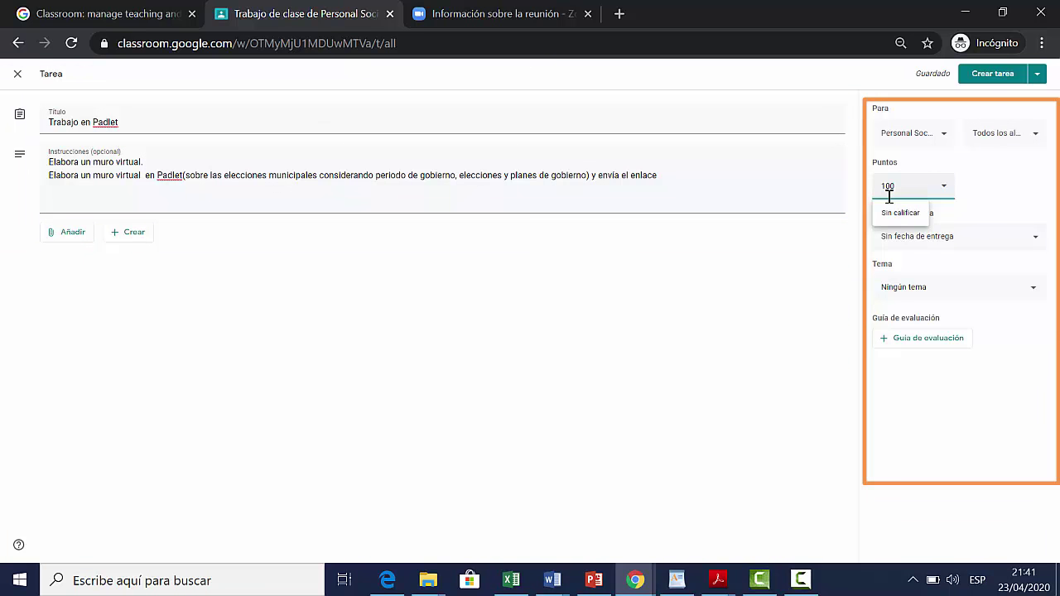
{"action": "key", "text": "BackSpace"}
{"action": "type", "text": "20"}
{"action": "left_click", "coordinate": [1029, 204]}
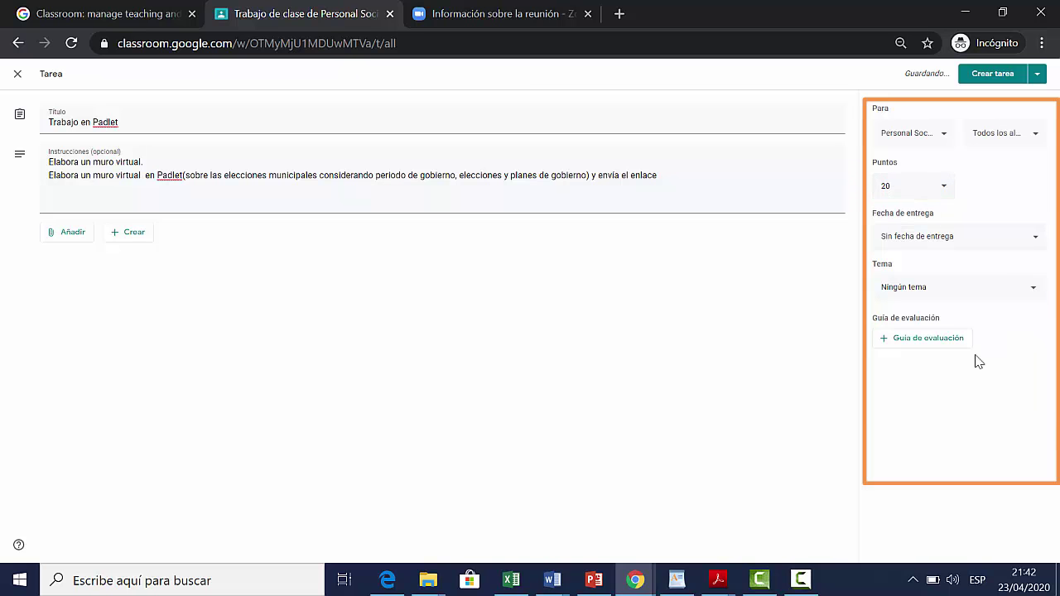
{"action": "left_click", "coordinate": [935, 288]}
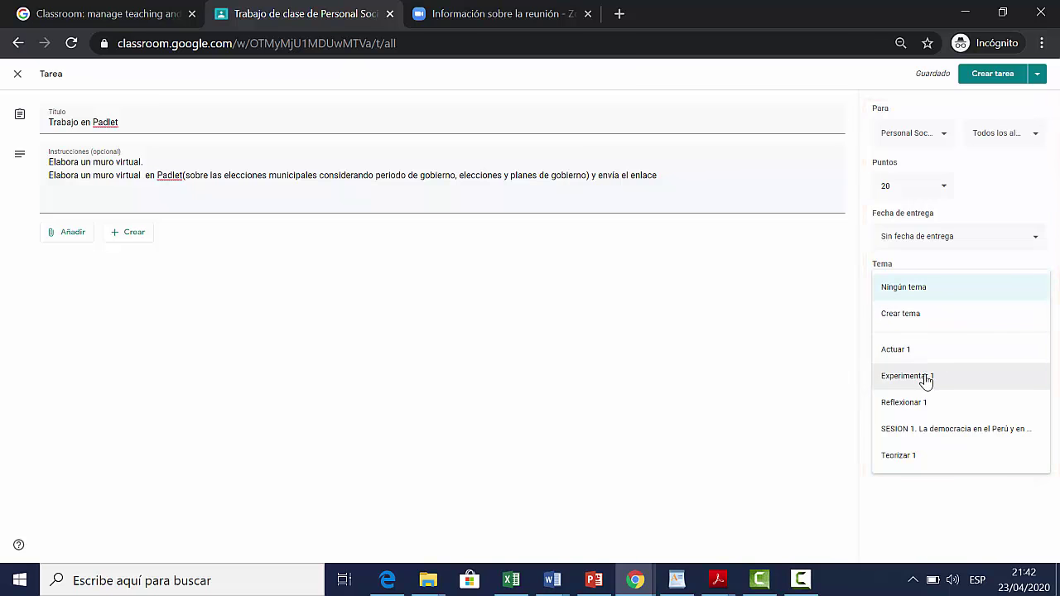
{"action": "left_click", "coordinate": [925, 378]}
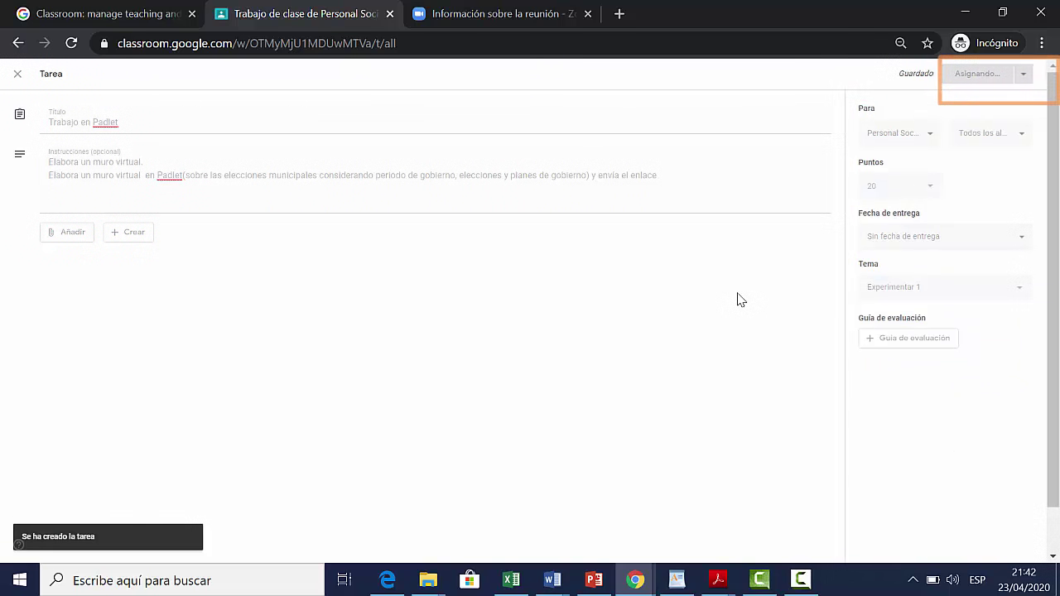
Edit the published "Trabajo en Padlet" assignment to set its due date to 8 May 2020, and save it.
{"action": "scroll", "coordinate": [738, 299], "scroll_direction": "down", "scroll_amount": 1}
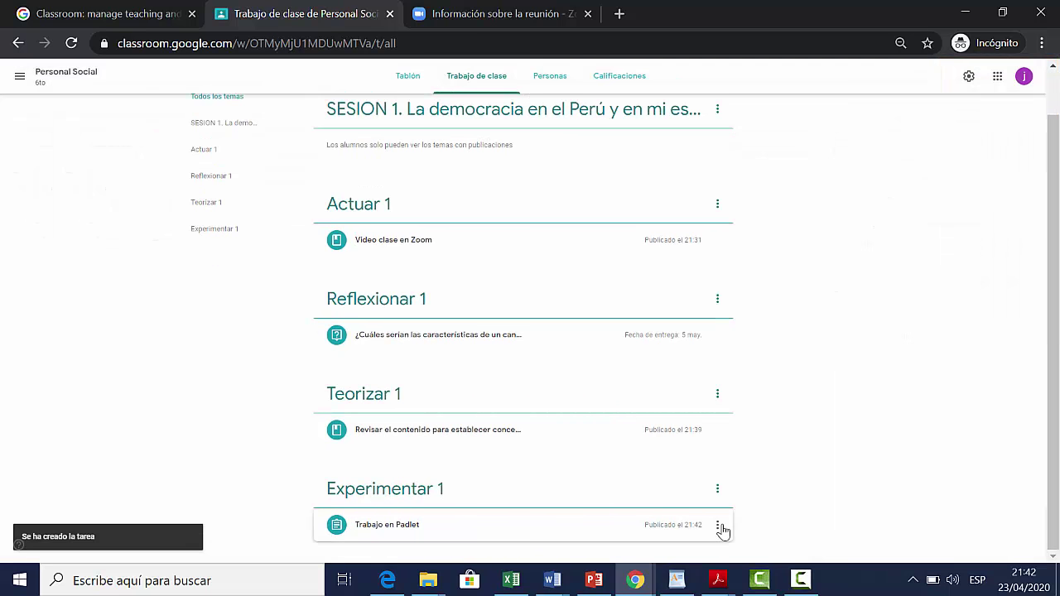
{"action": "left_click", "coordinate": [718, 527]}
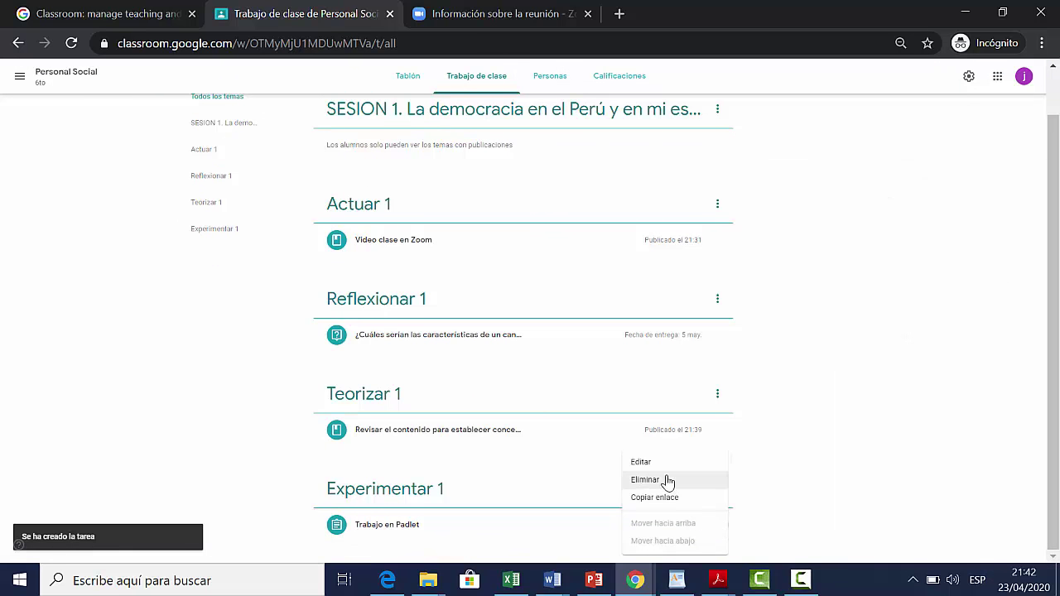
{"action": "left_click", "coordinate": [667, 465]}
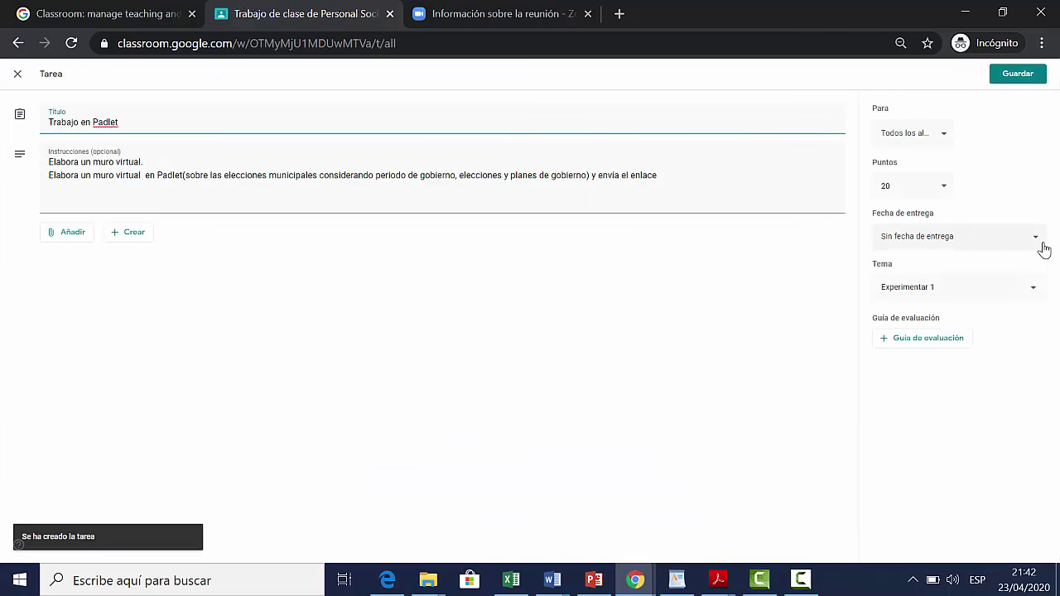
{"action": "left_click", "coordinate": [1039, 240]}
{"action": "left_click", "coordinate": [961, 290]}
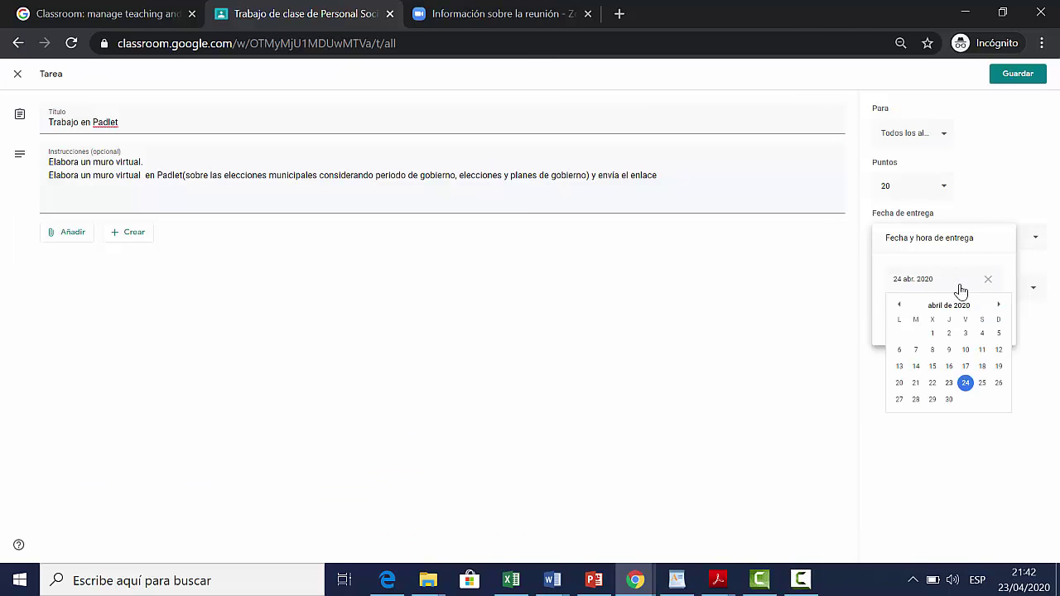
{"action": "left_click", "coordinate": [998, 306]}
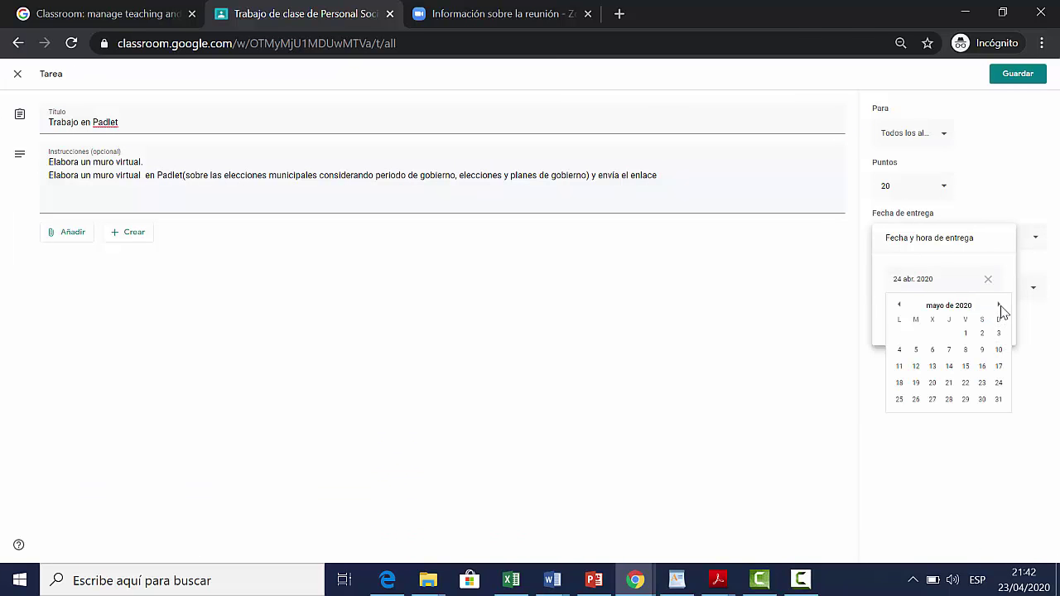
{"action": "left_click", "coordinate": [966, 351]}
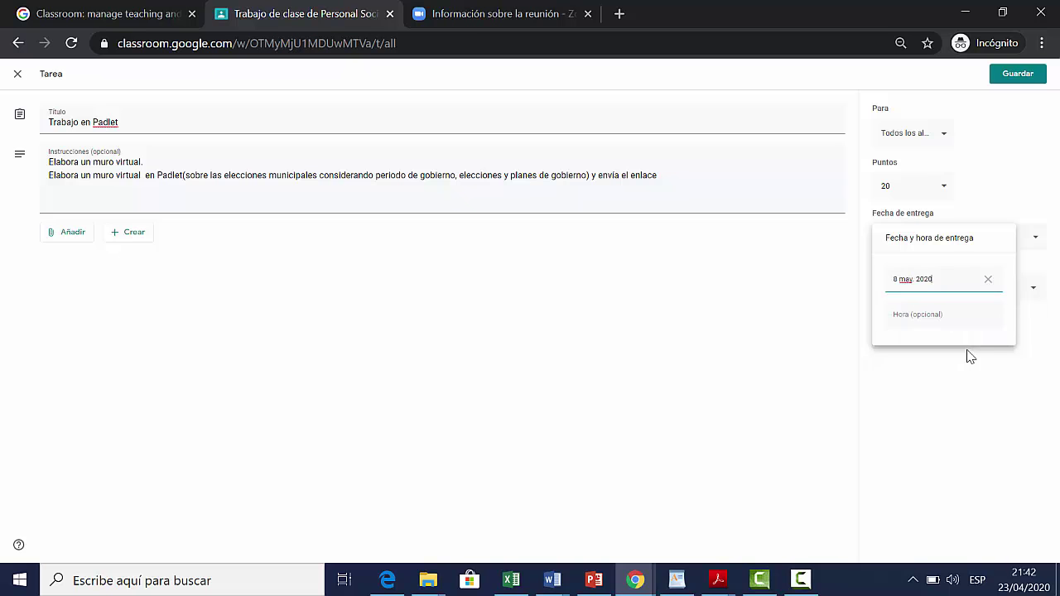
{"action": "left_click", "coordinate": [1024, 81]}
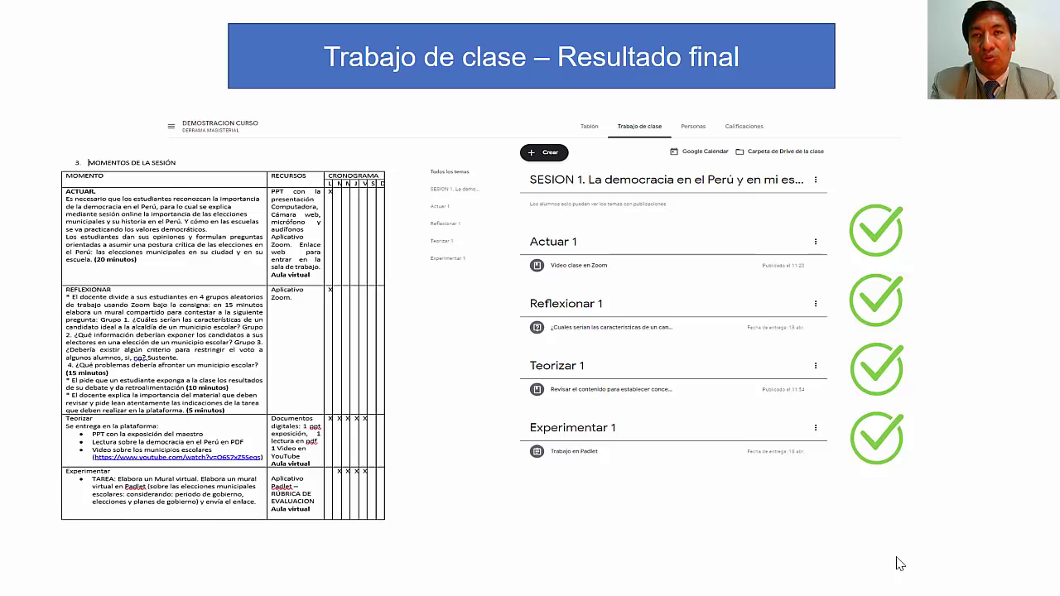
{"action": "left_click", "coordinate": [900, 563]}
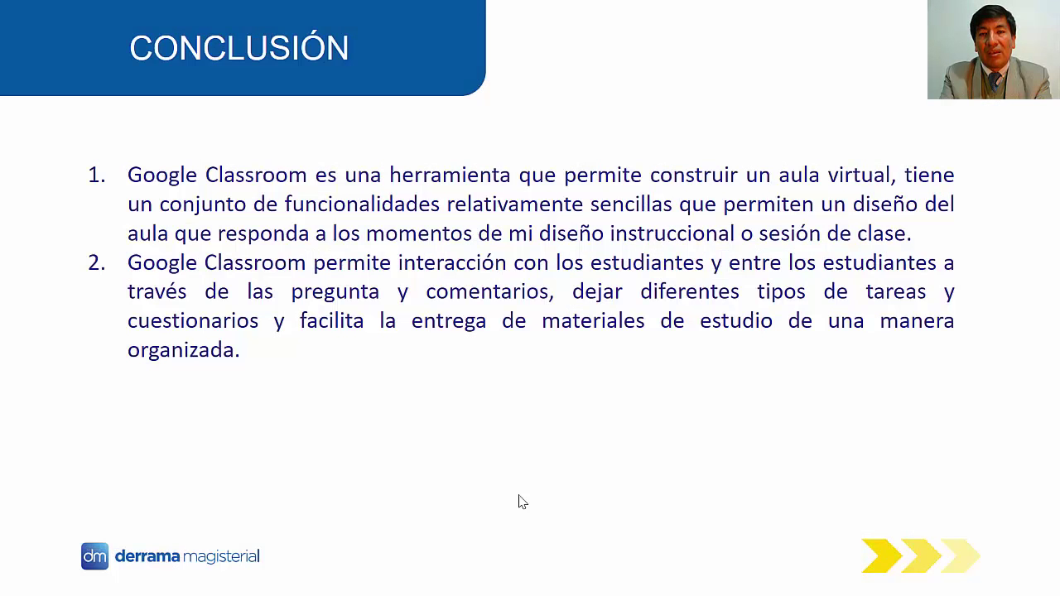